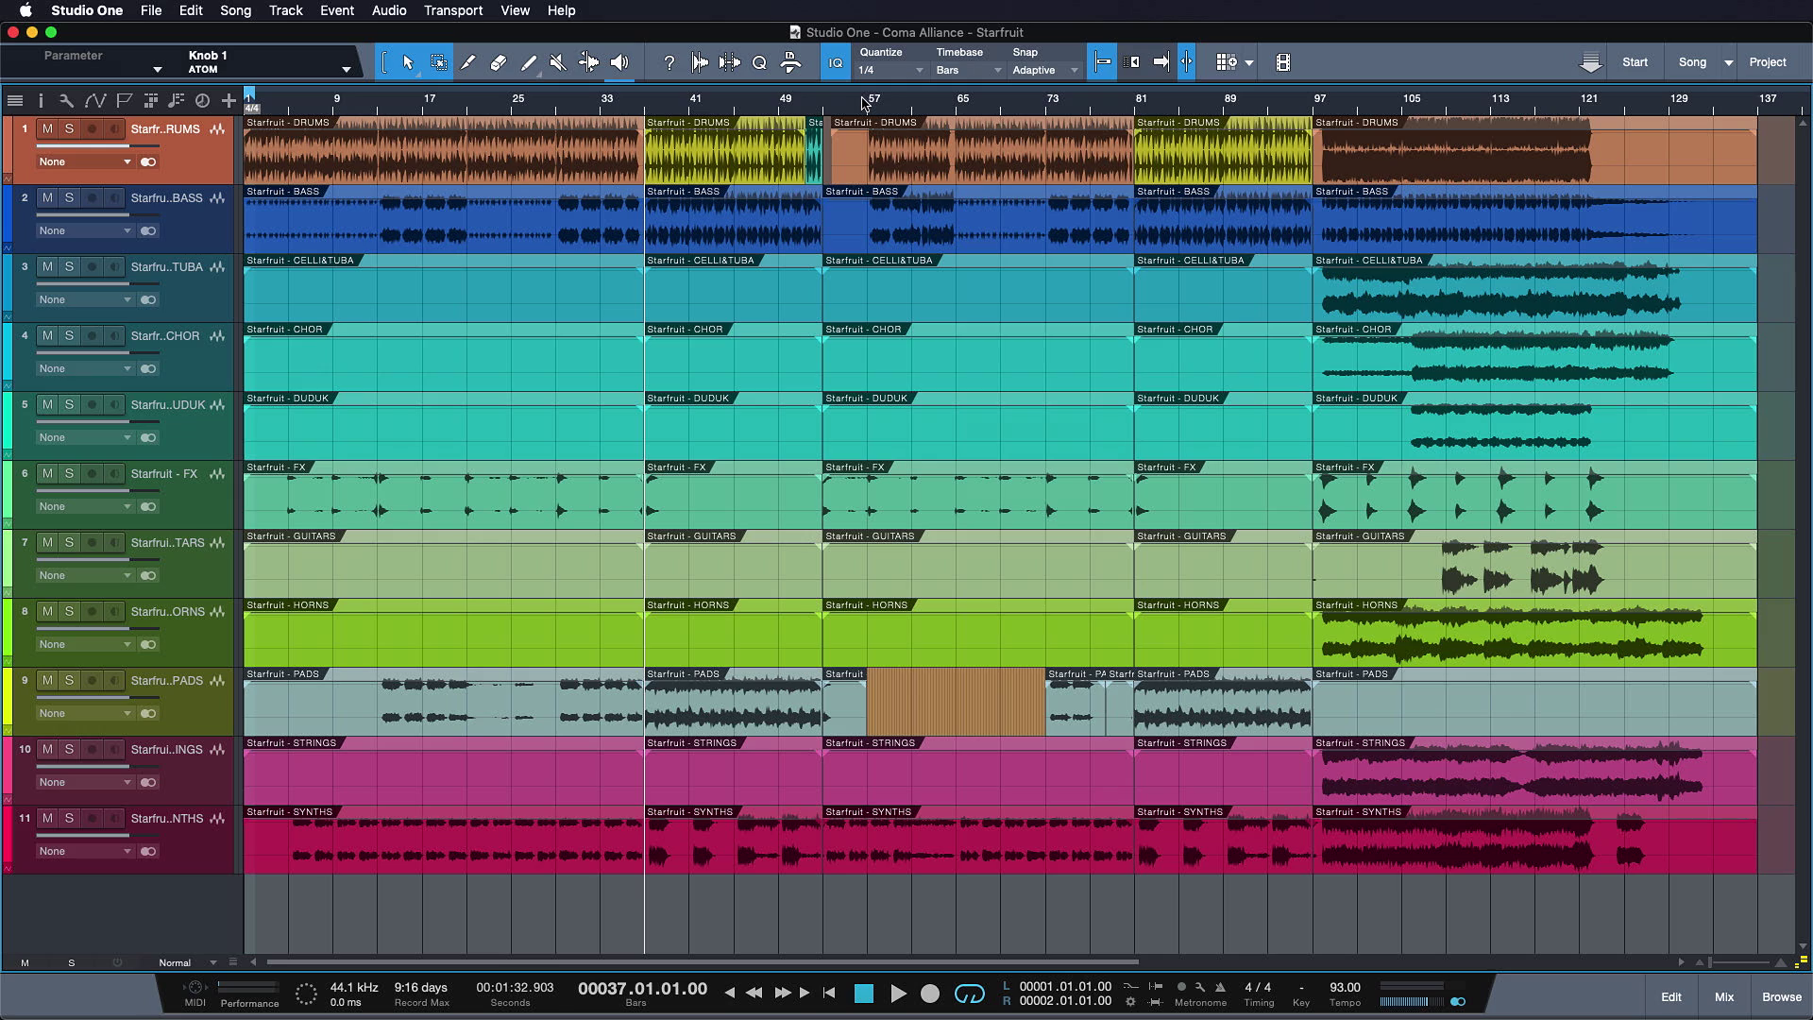
Show the macro toolbar above the arrangement
click(791, 63)
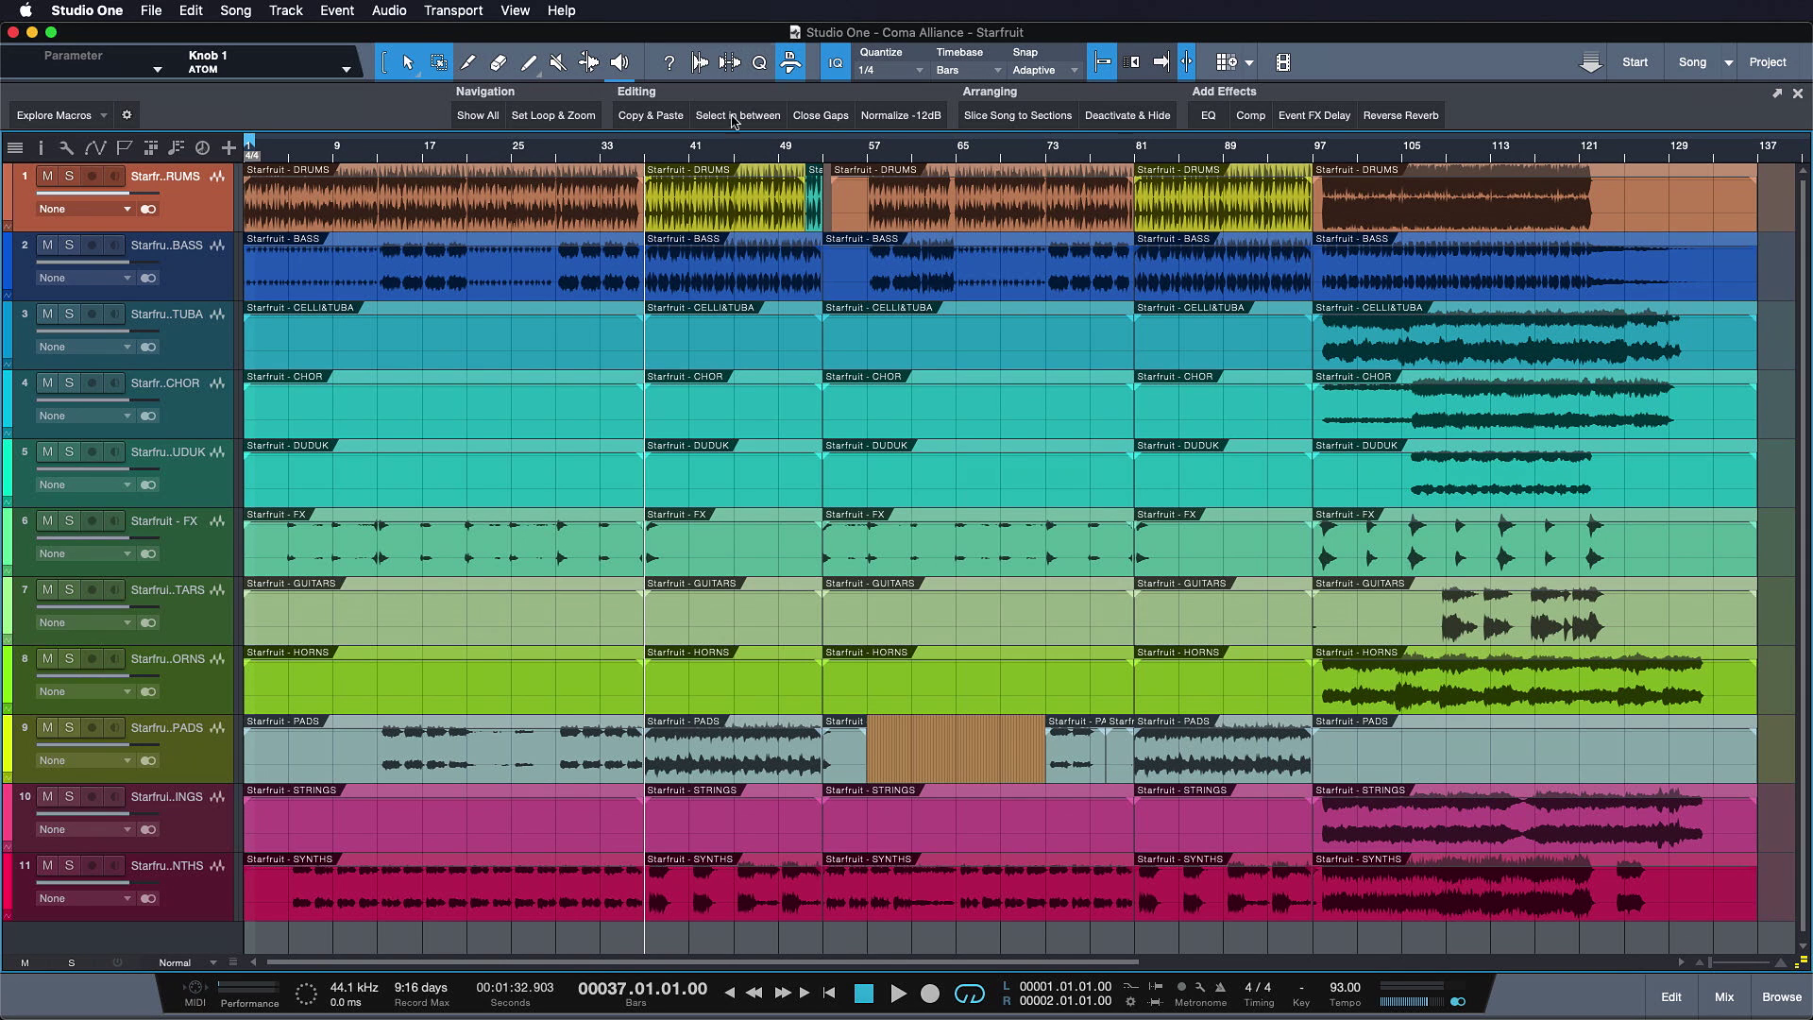
Zoom the arrangement in and out horizontally, and shrink and enlarge the track heights, to examine the song
key(e)
key(e)
key(e)
key(e)
key(e)
key(w)
key(w)
key(w)
key(w)
key(w)
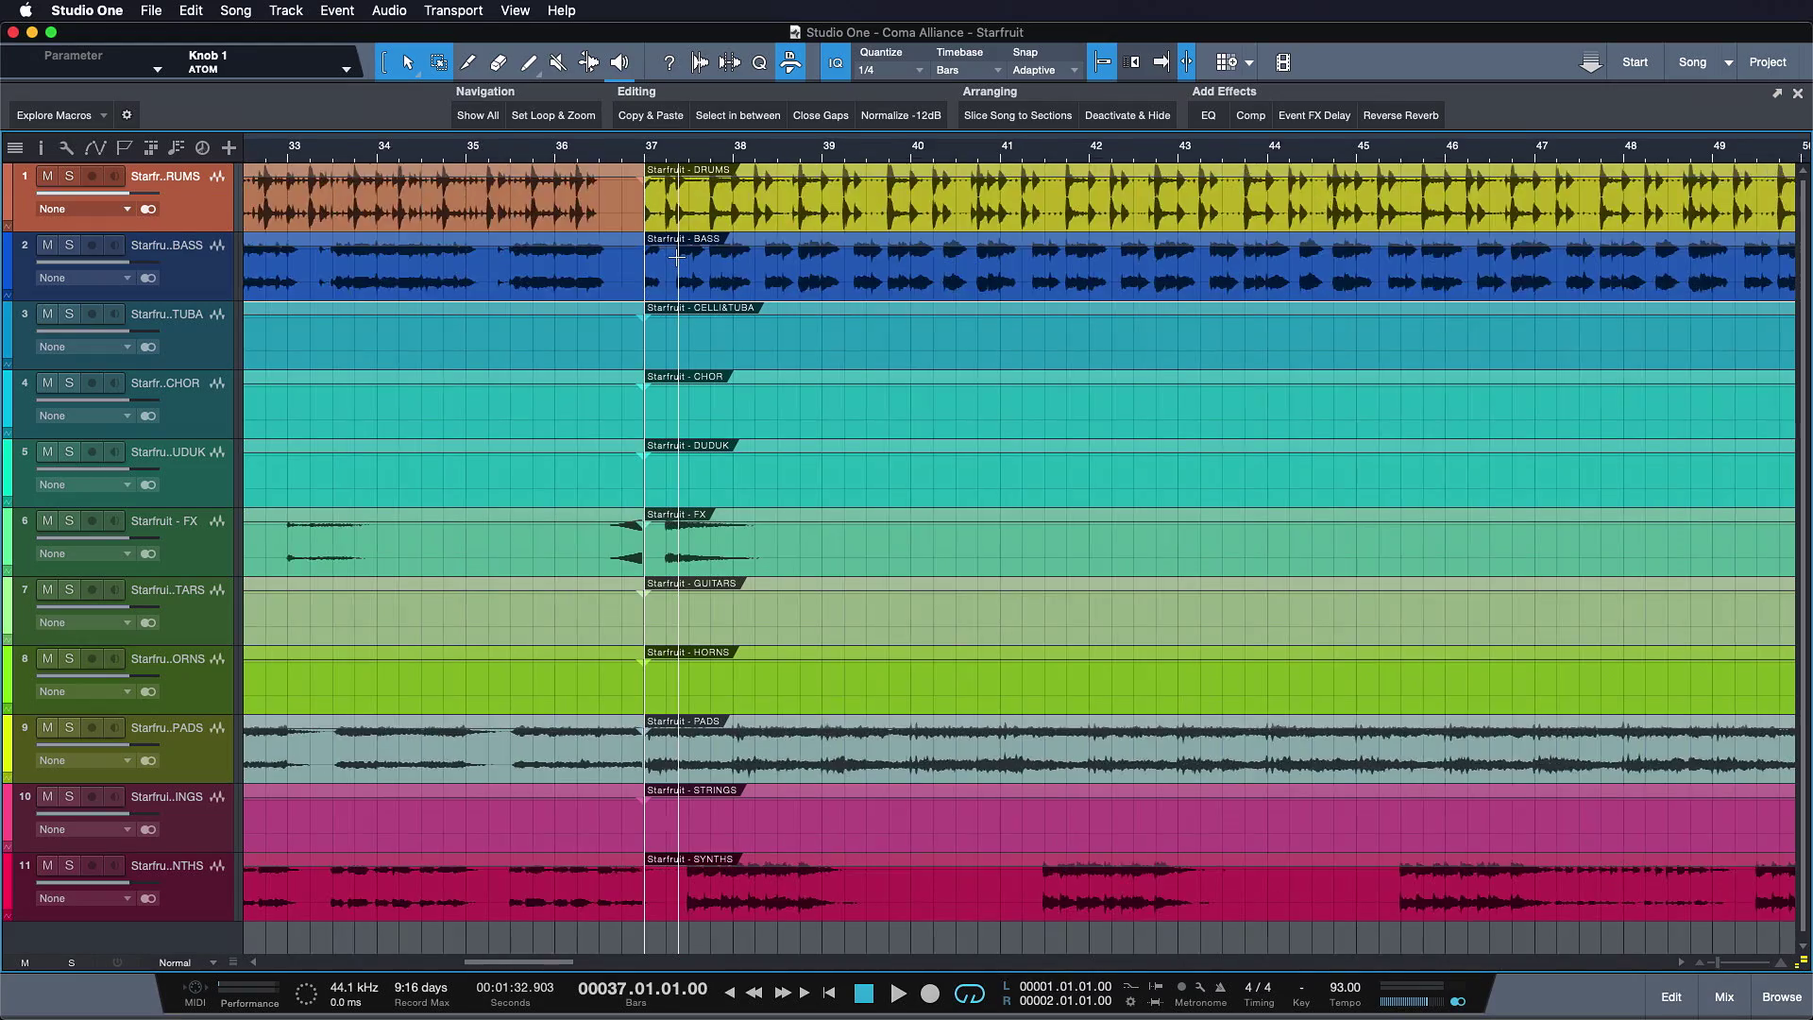
key(w)
key(w)
key(w)
key(w)
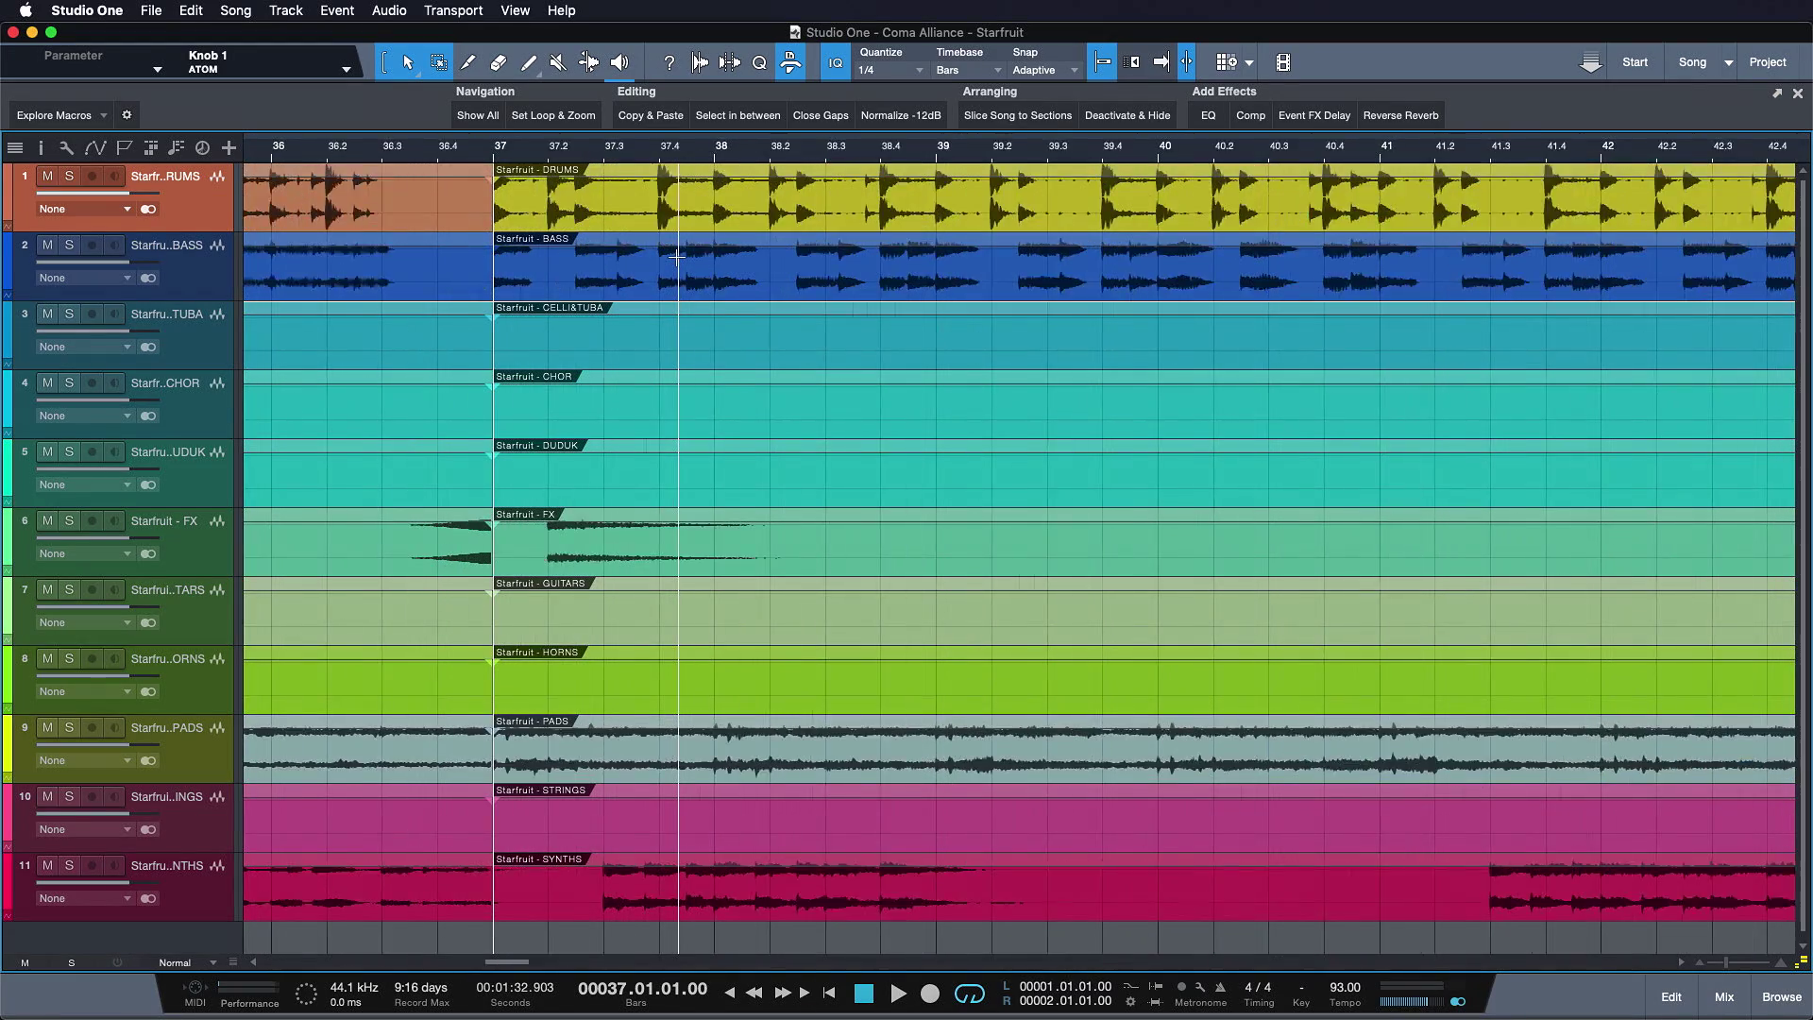
key(shift+w)
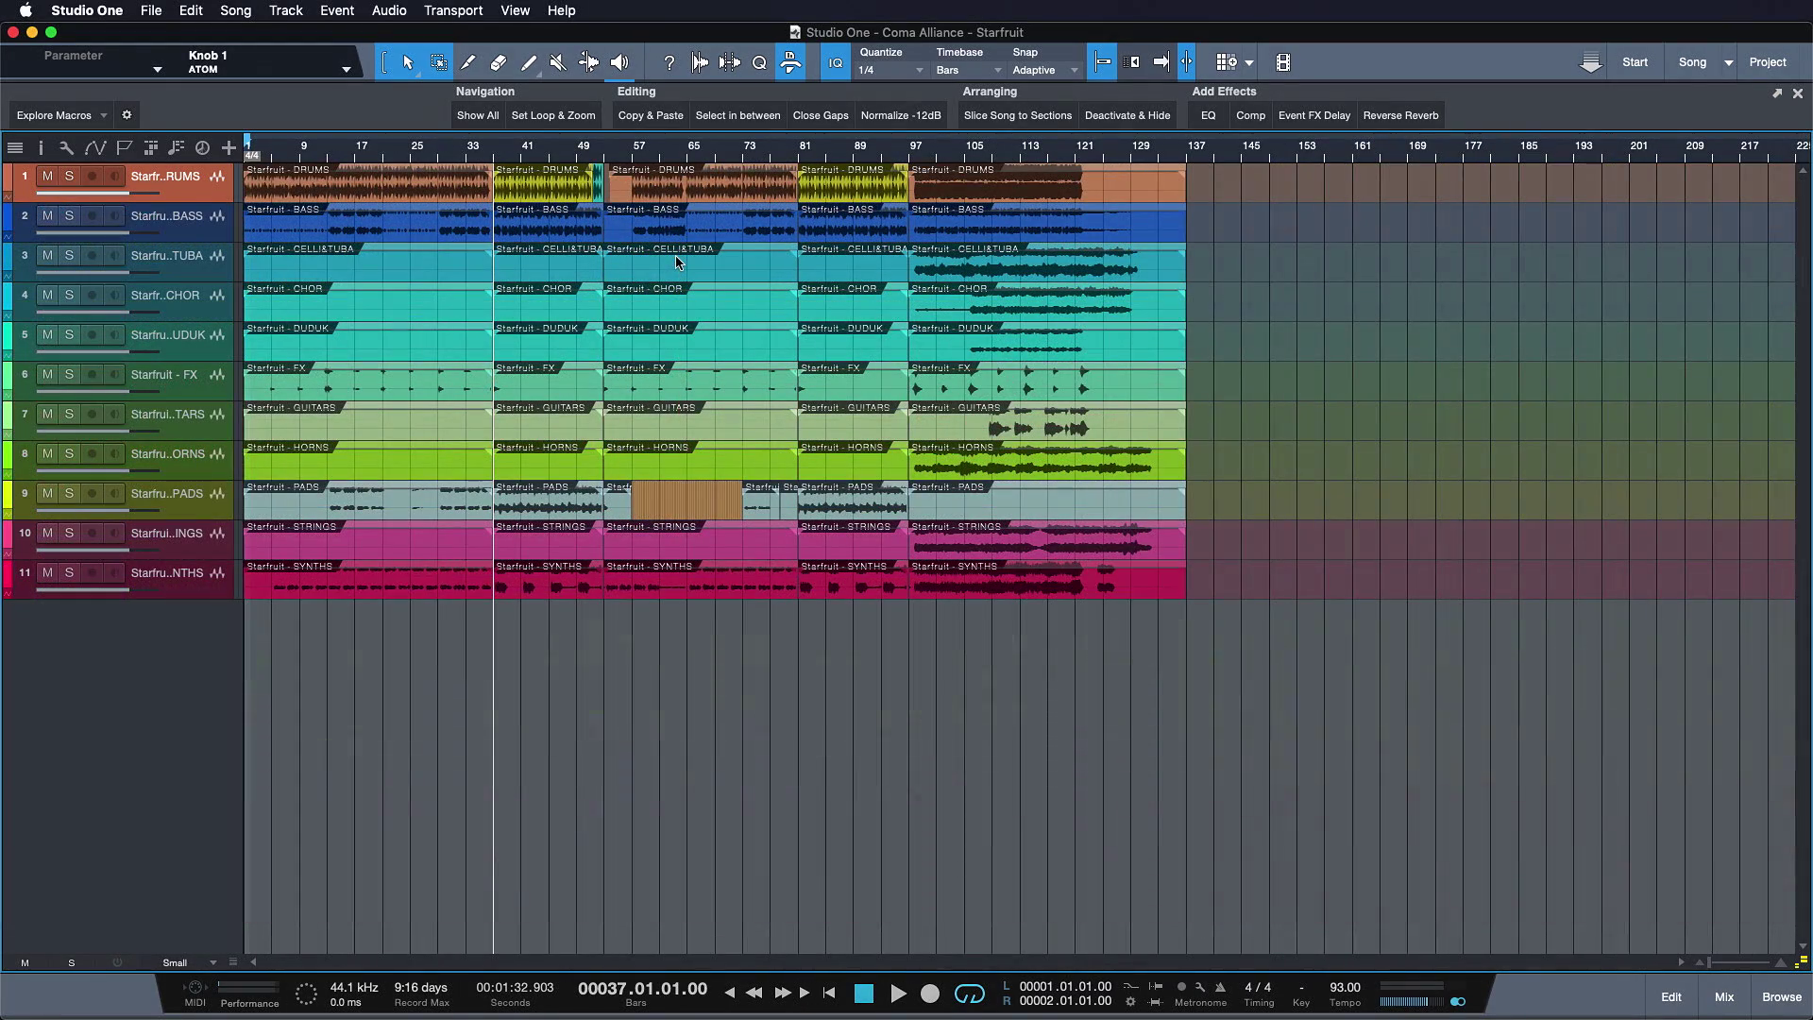
key(shift+e)
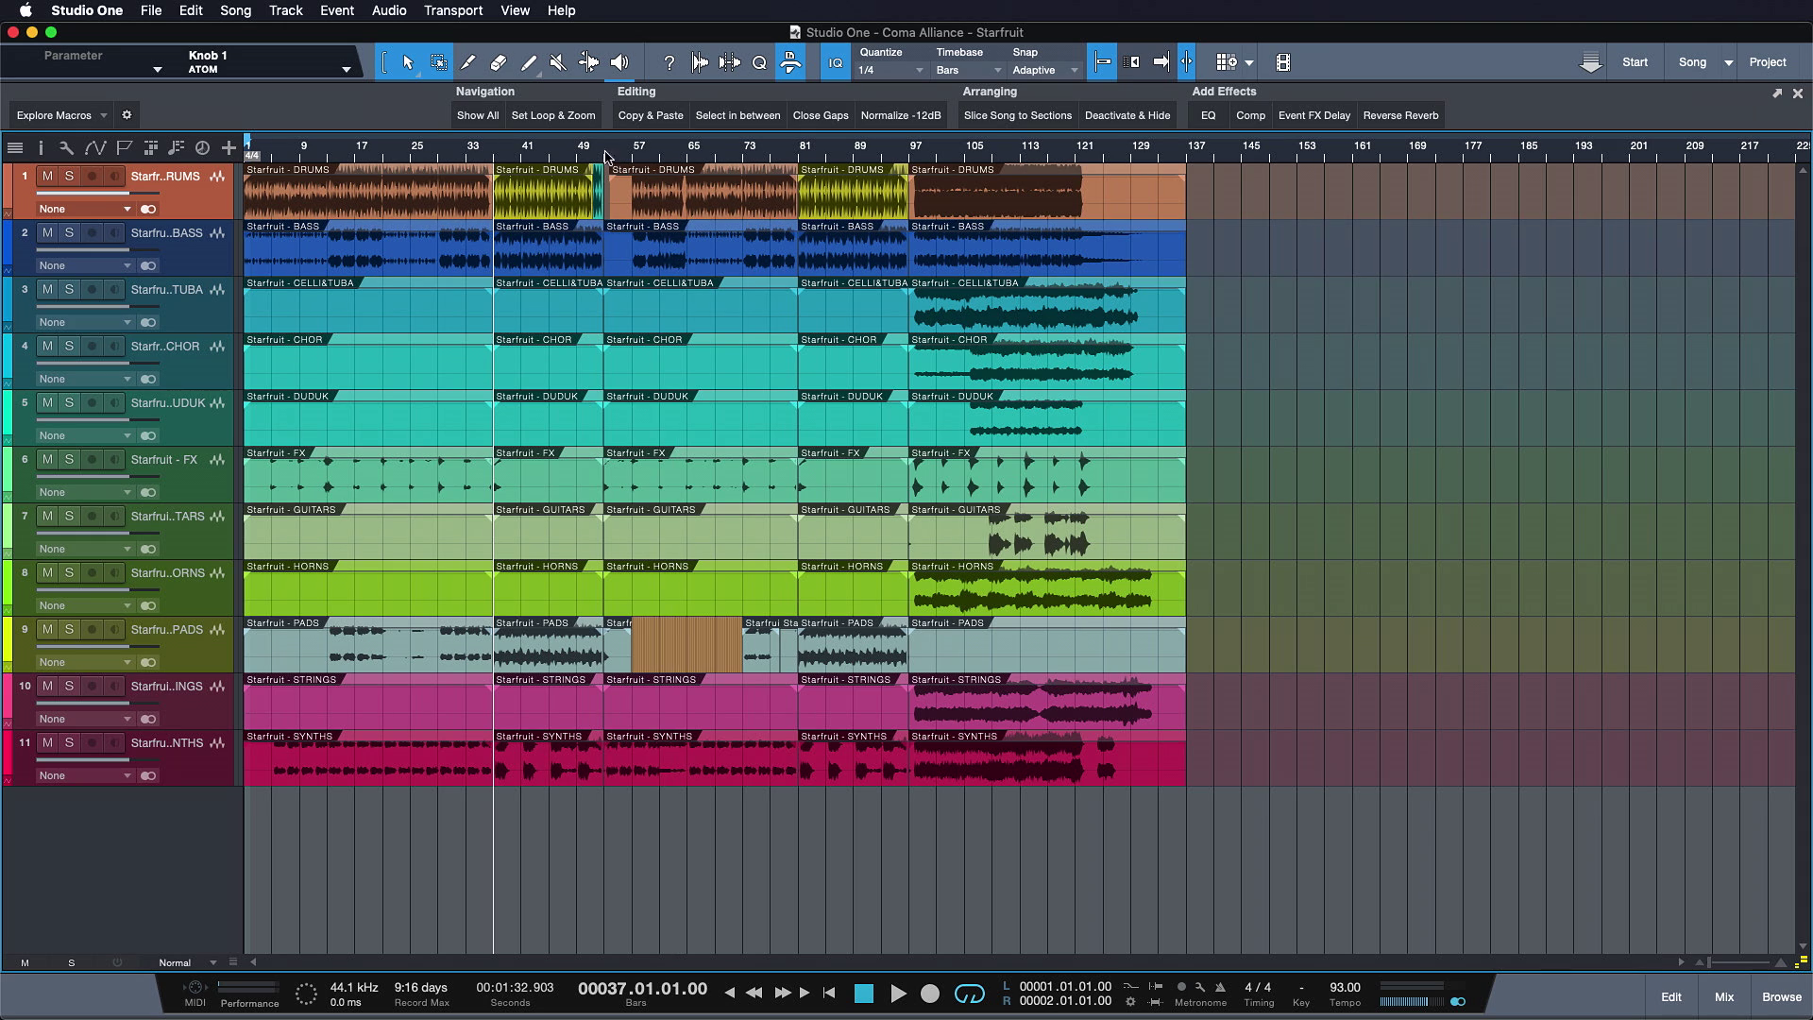
click(51, 117)
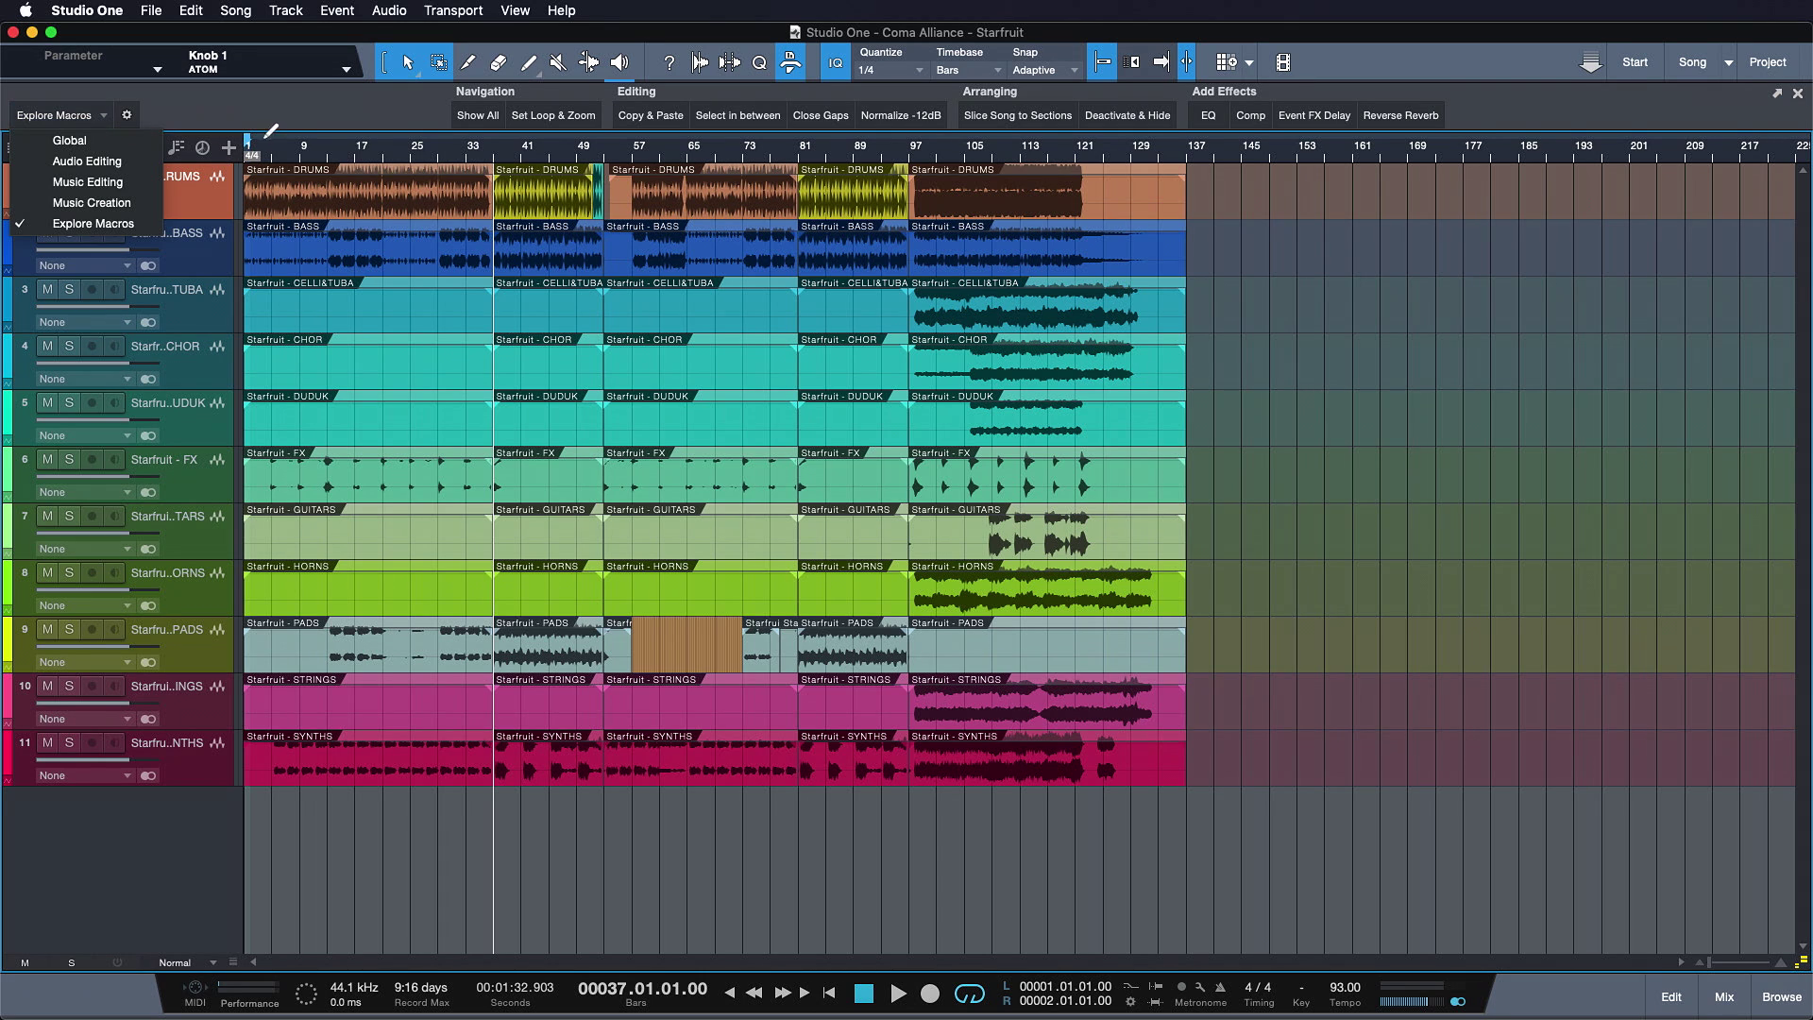
click(312, 121)
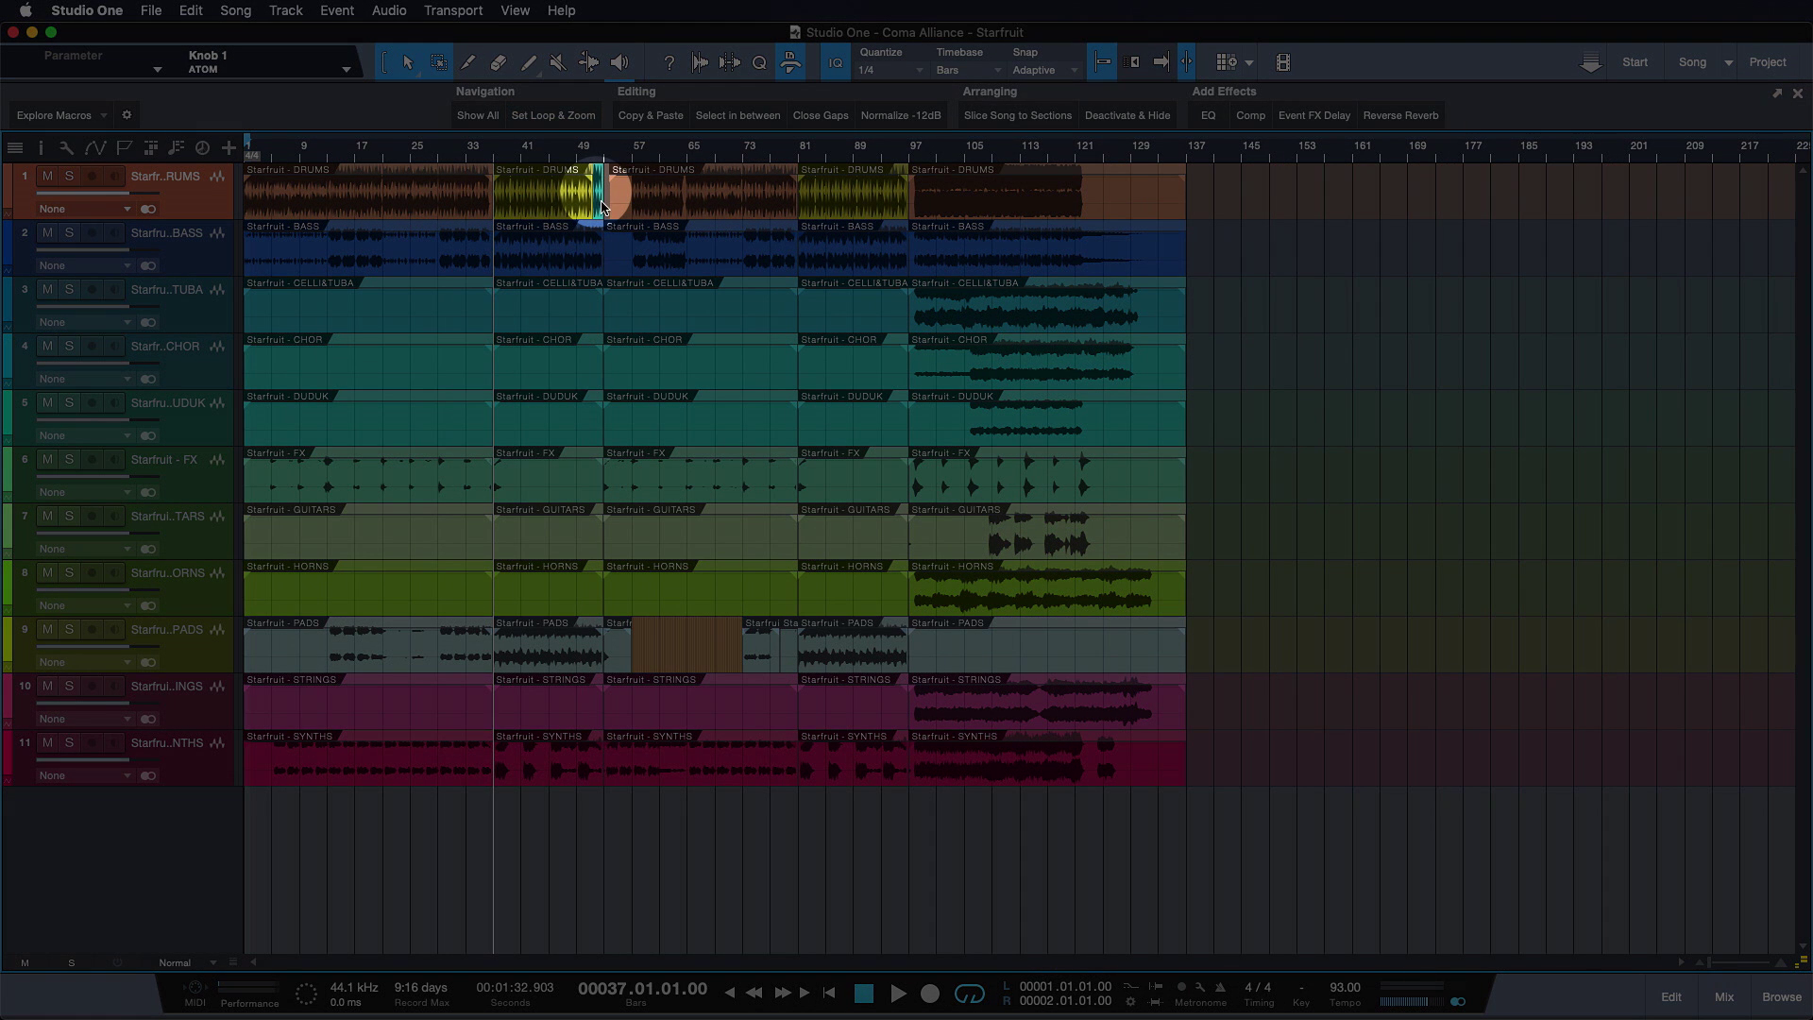
Set the loop range to the short drums event at bar 51 and zoom the arrangement to the loop
click(601, 207)
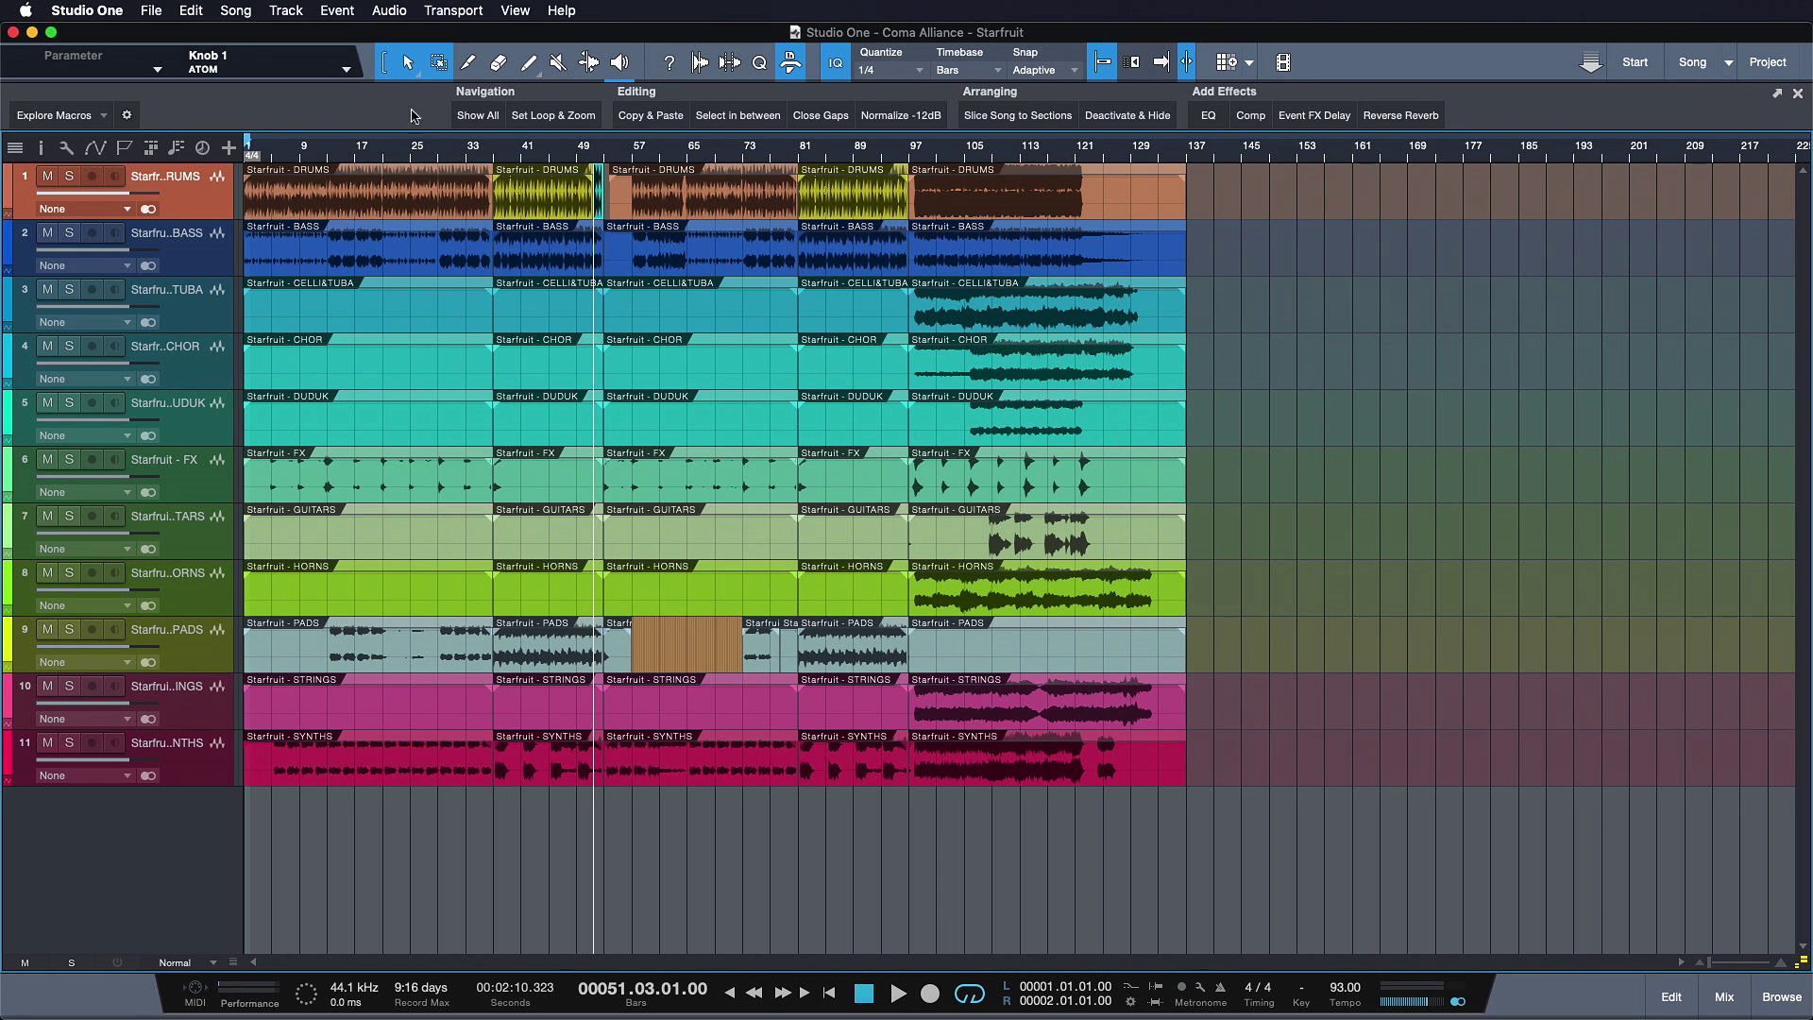
click(452, 11)
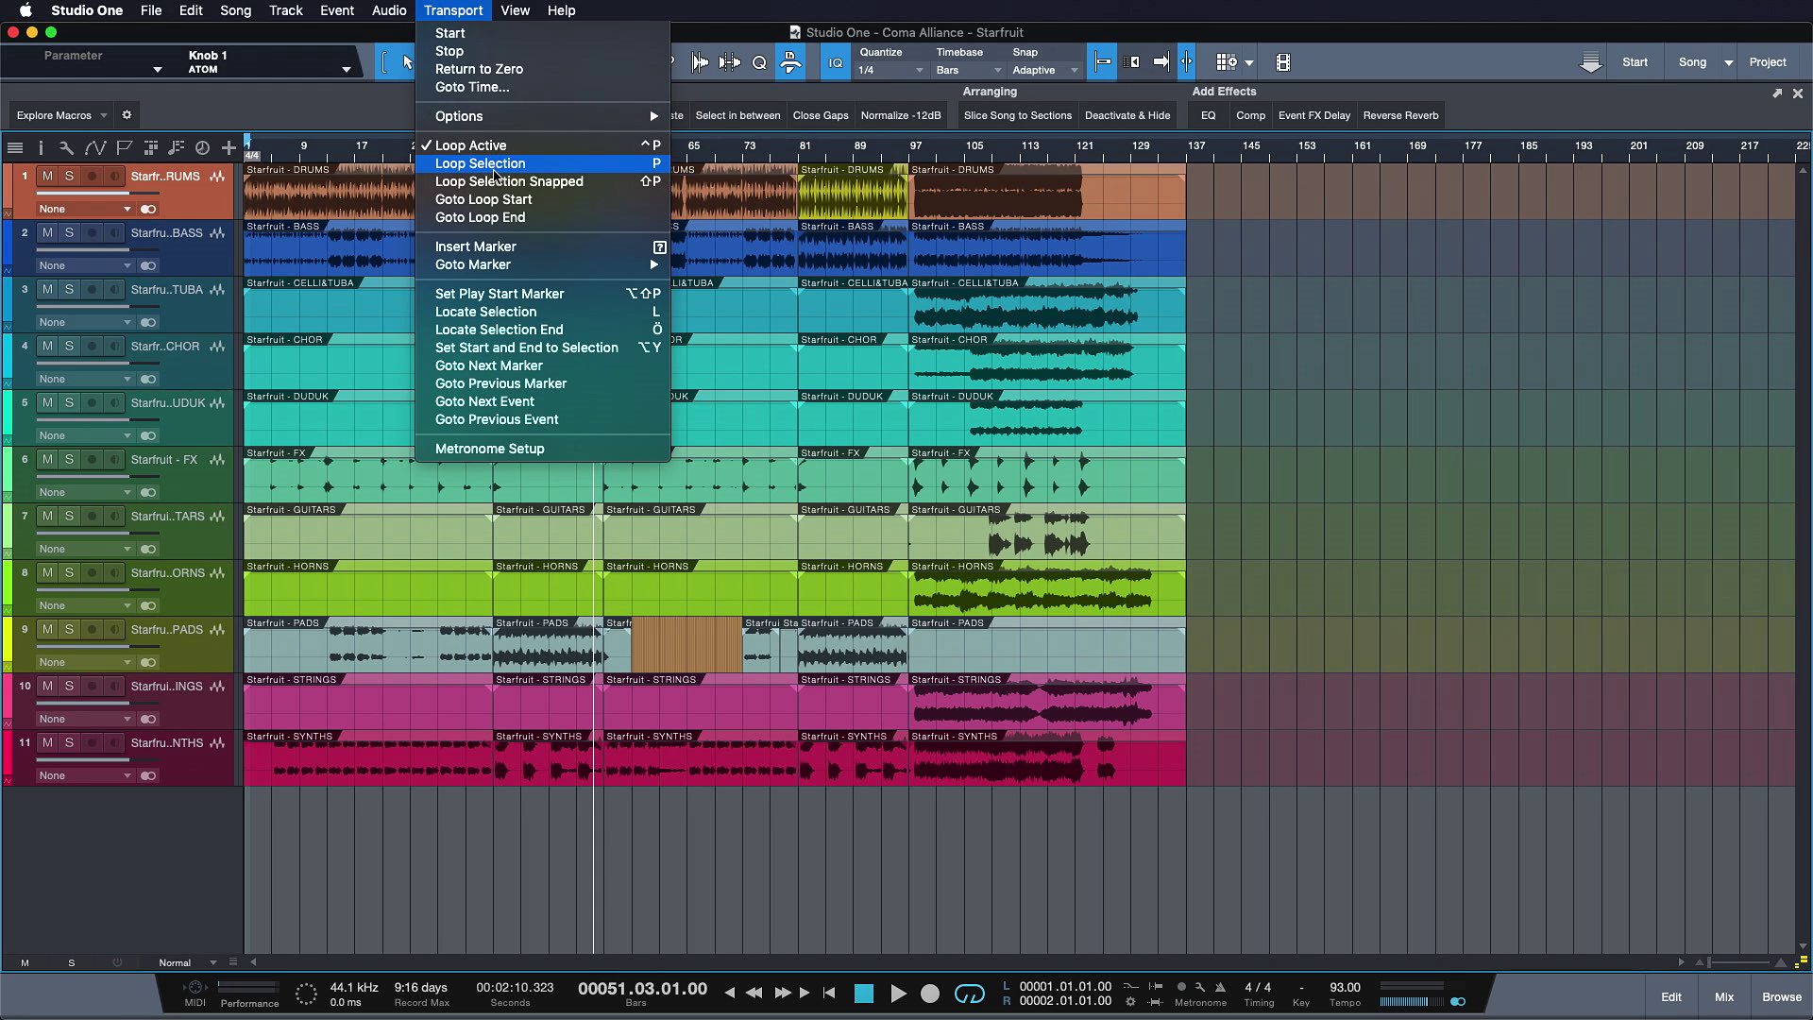
click(495, 168)
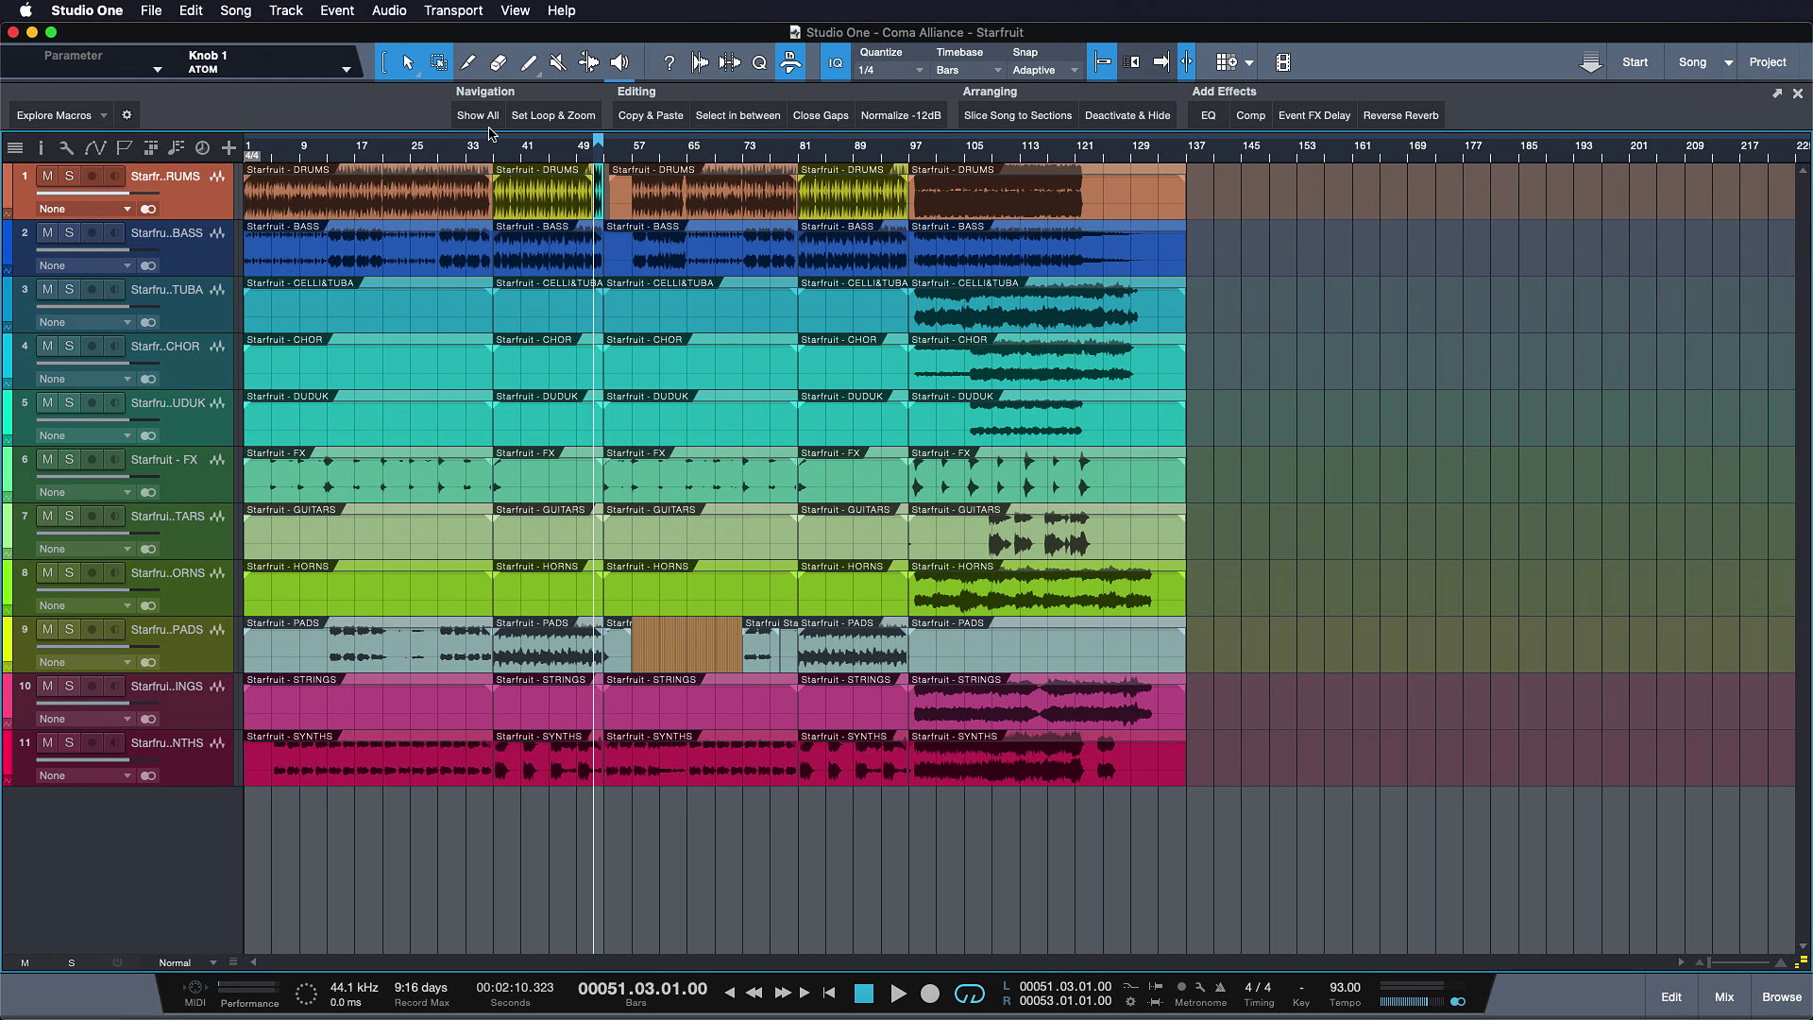
click(515, 10)
mouse_move(570, 570)
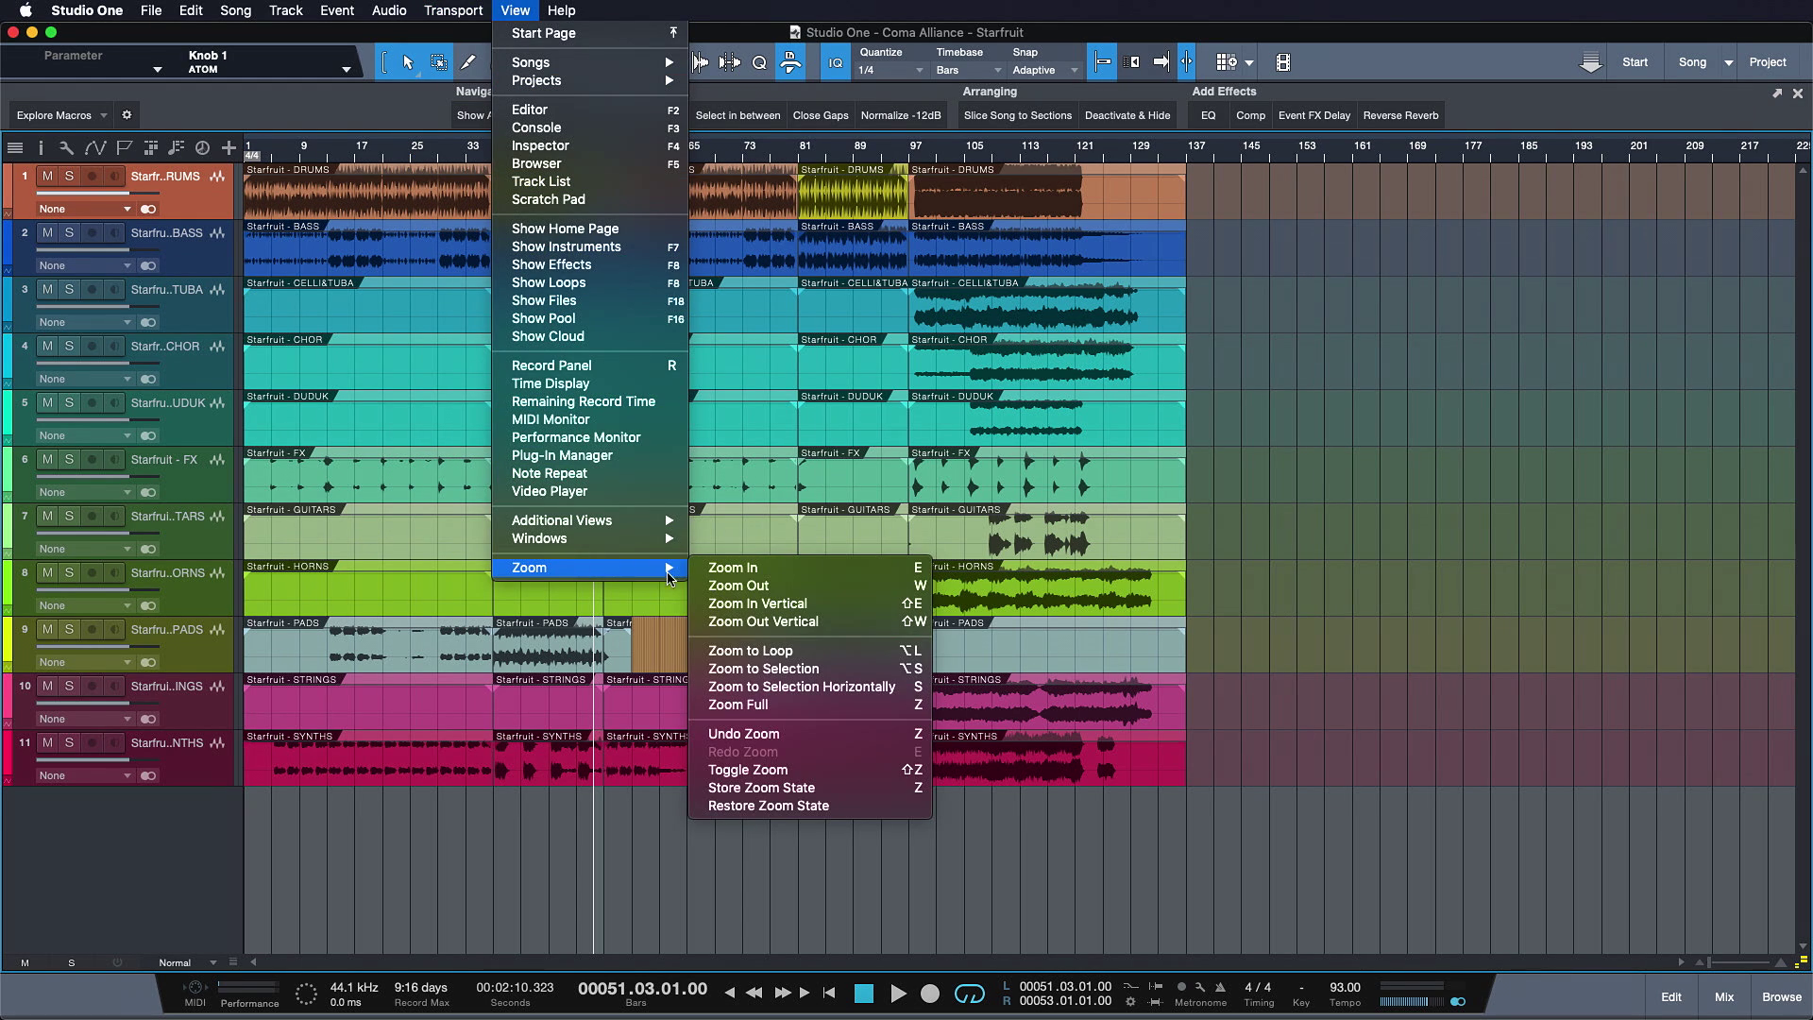
click(770, 652)
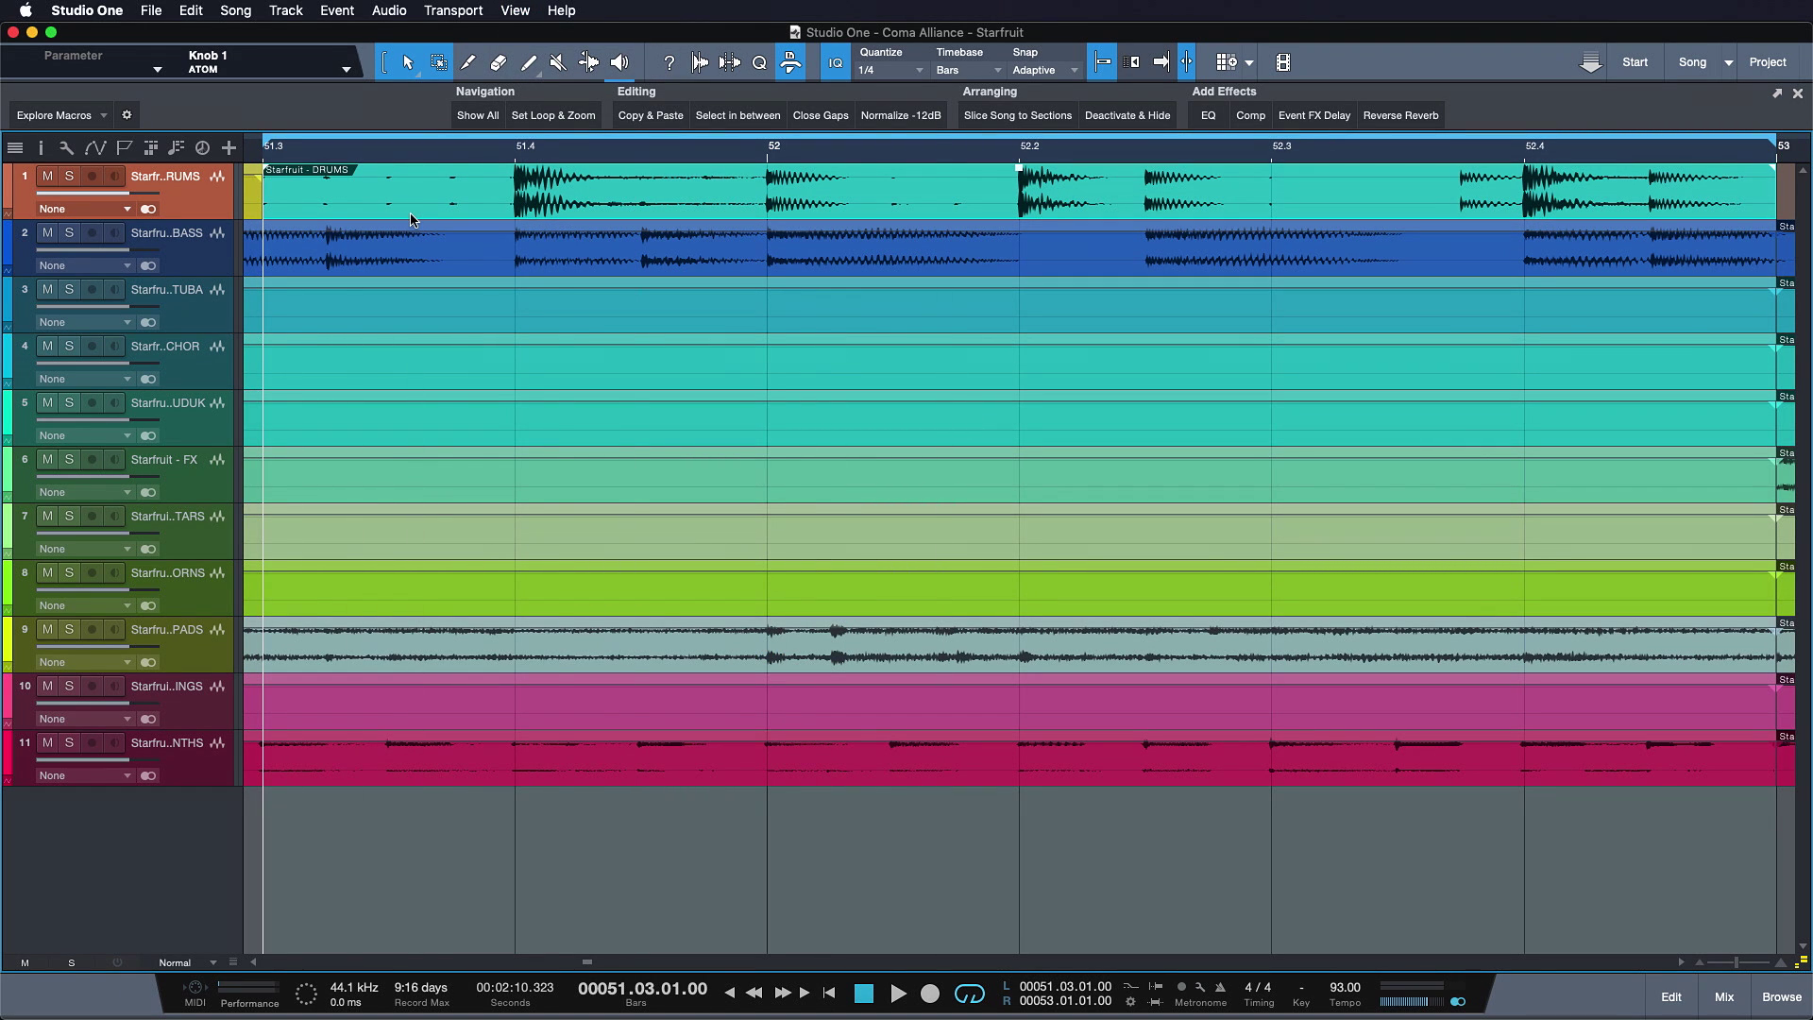
Toggle Zoom to Loop back to the full arrangement and run the Set Loop & Zoom macro on the short drums event
click(515, 10)
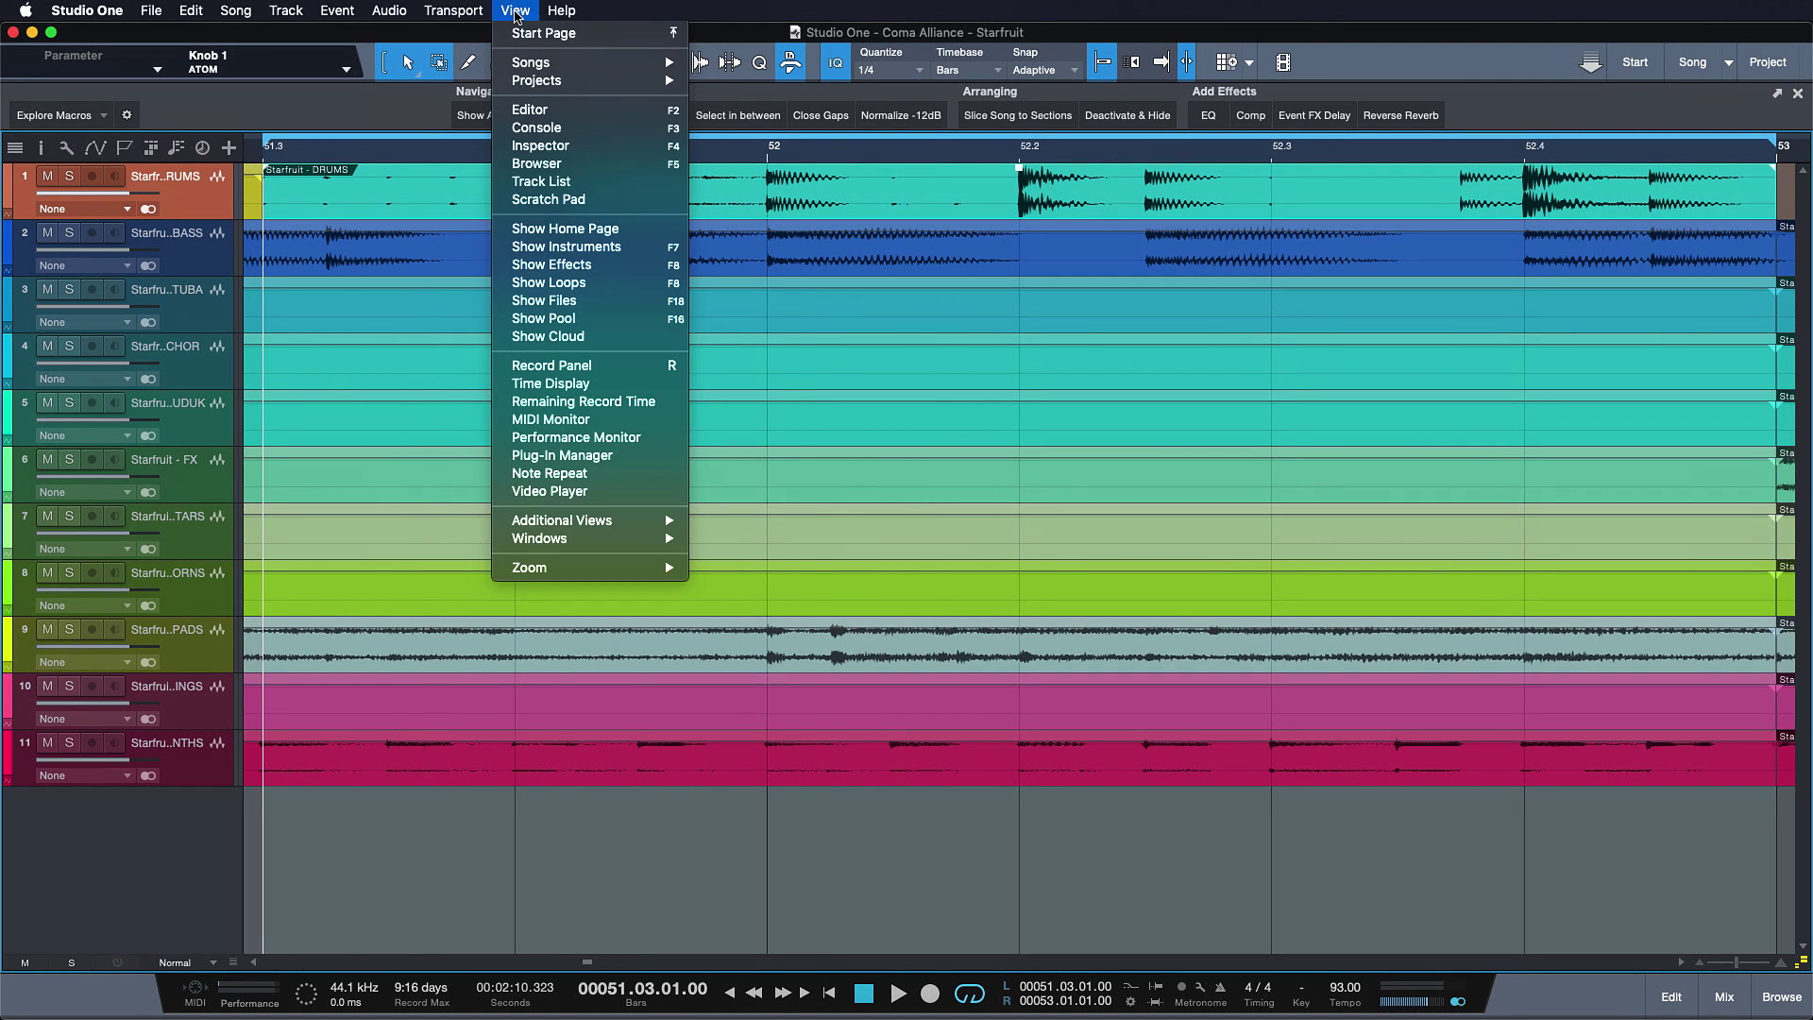
mouse_move(639, 572)
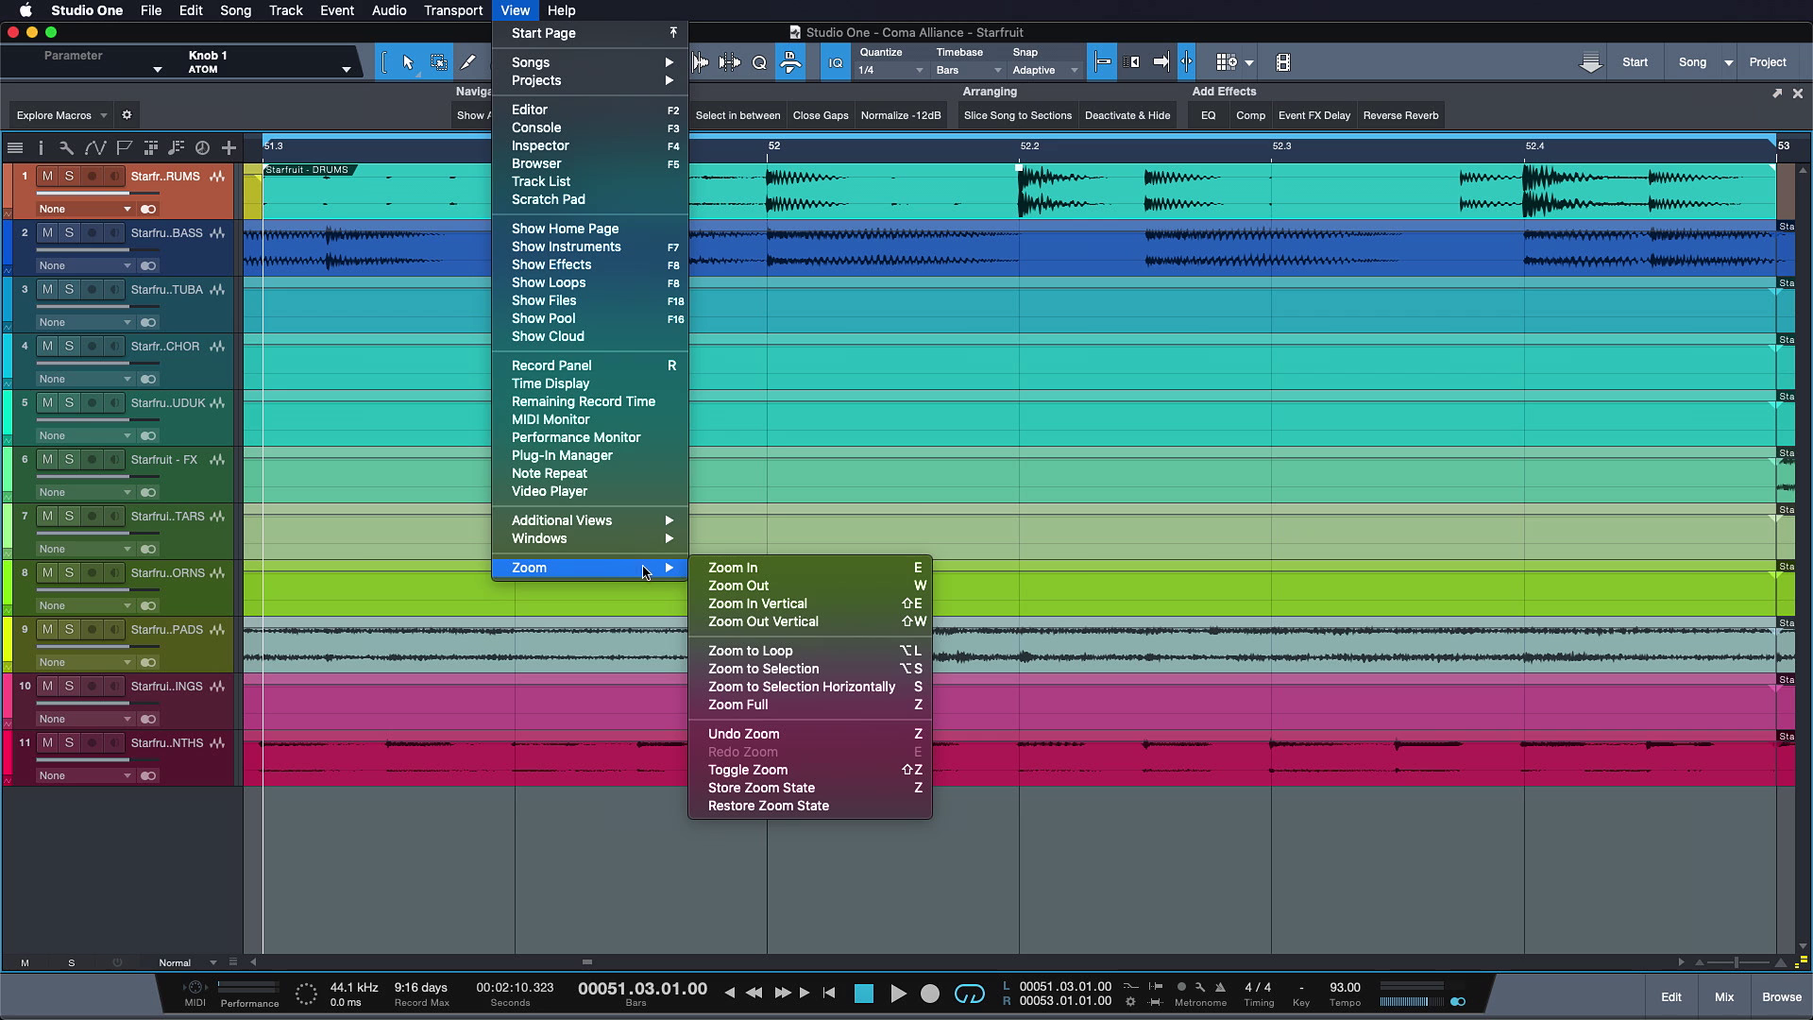
click(748, 652)
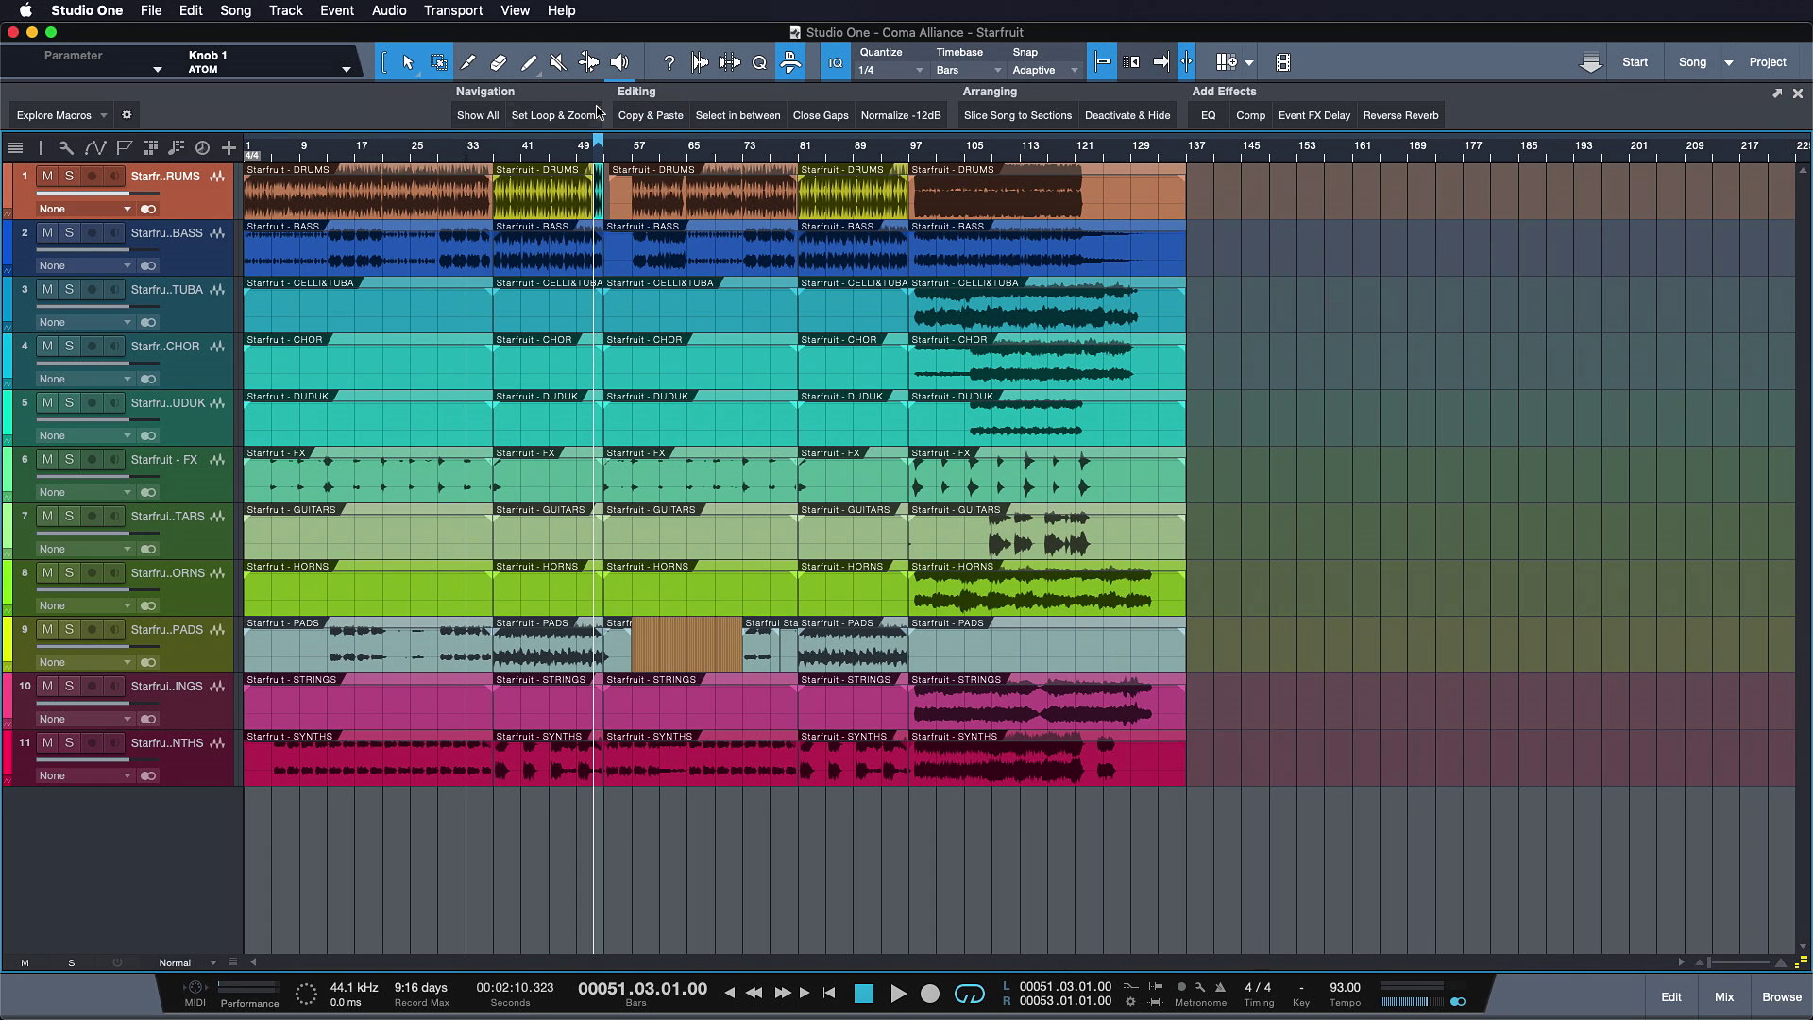
click(554, 115)
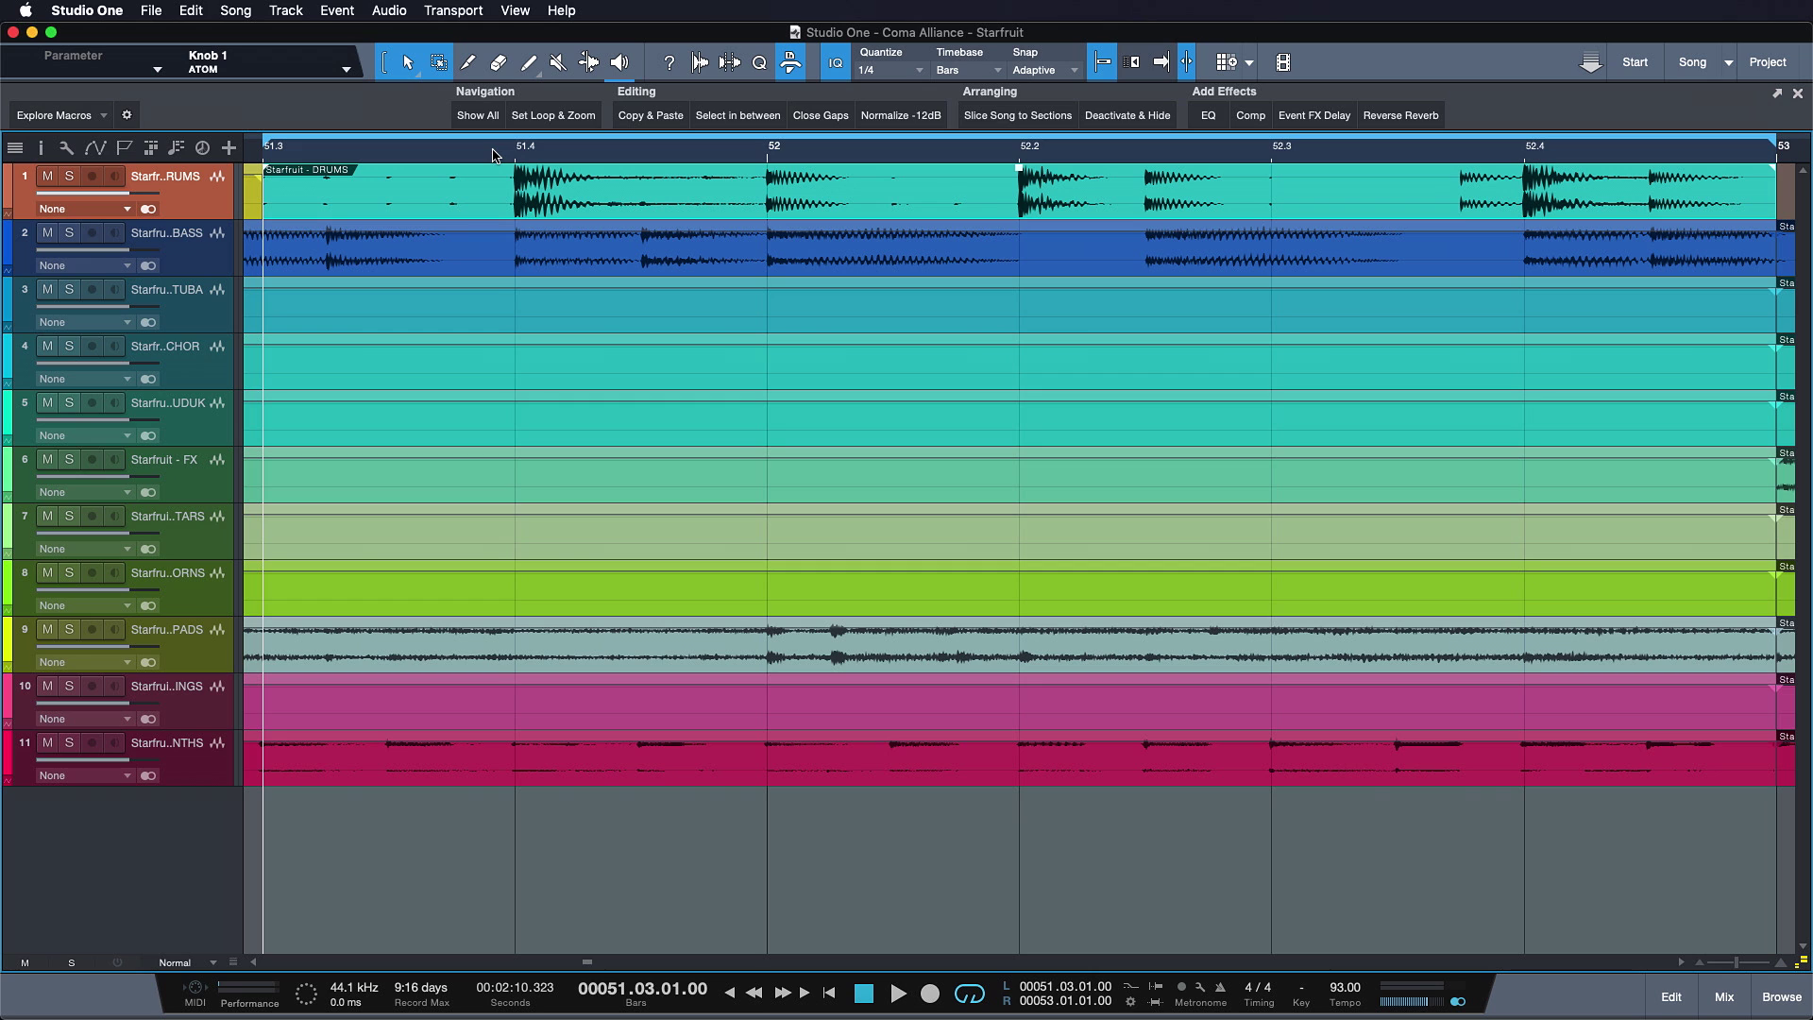
Try lowering the drums track's volume automation to about -7.5 dB within the zoomed range, and undo the edit
key(a)
mouse_move(576, 176)
mouse_down()
mouse_move(653, 195)
mouse_move(752, 178)
mouse_up()
click(555, 116)
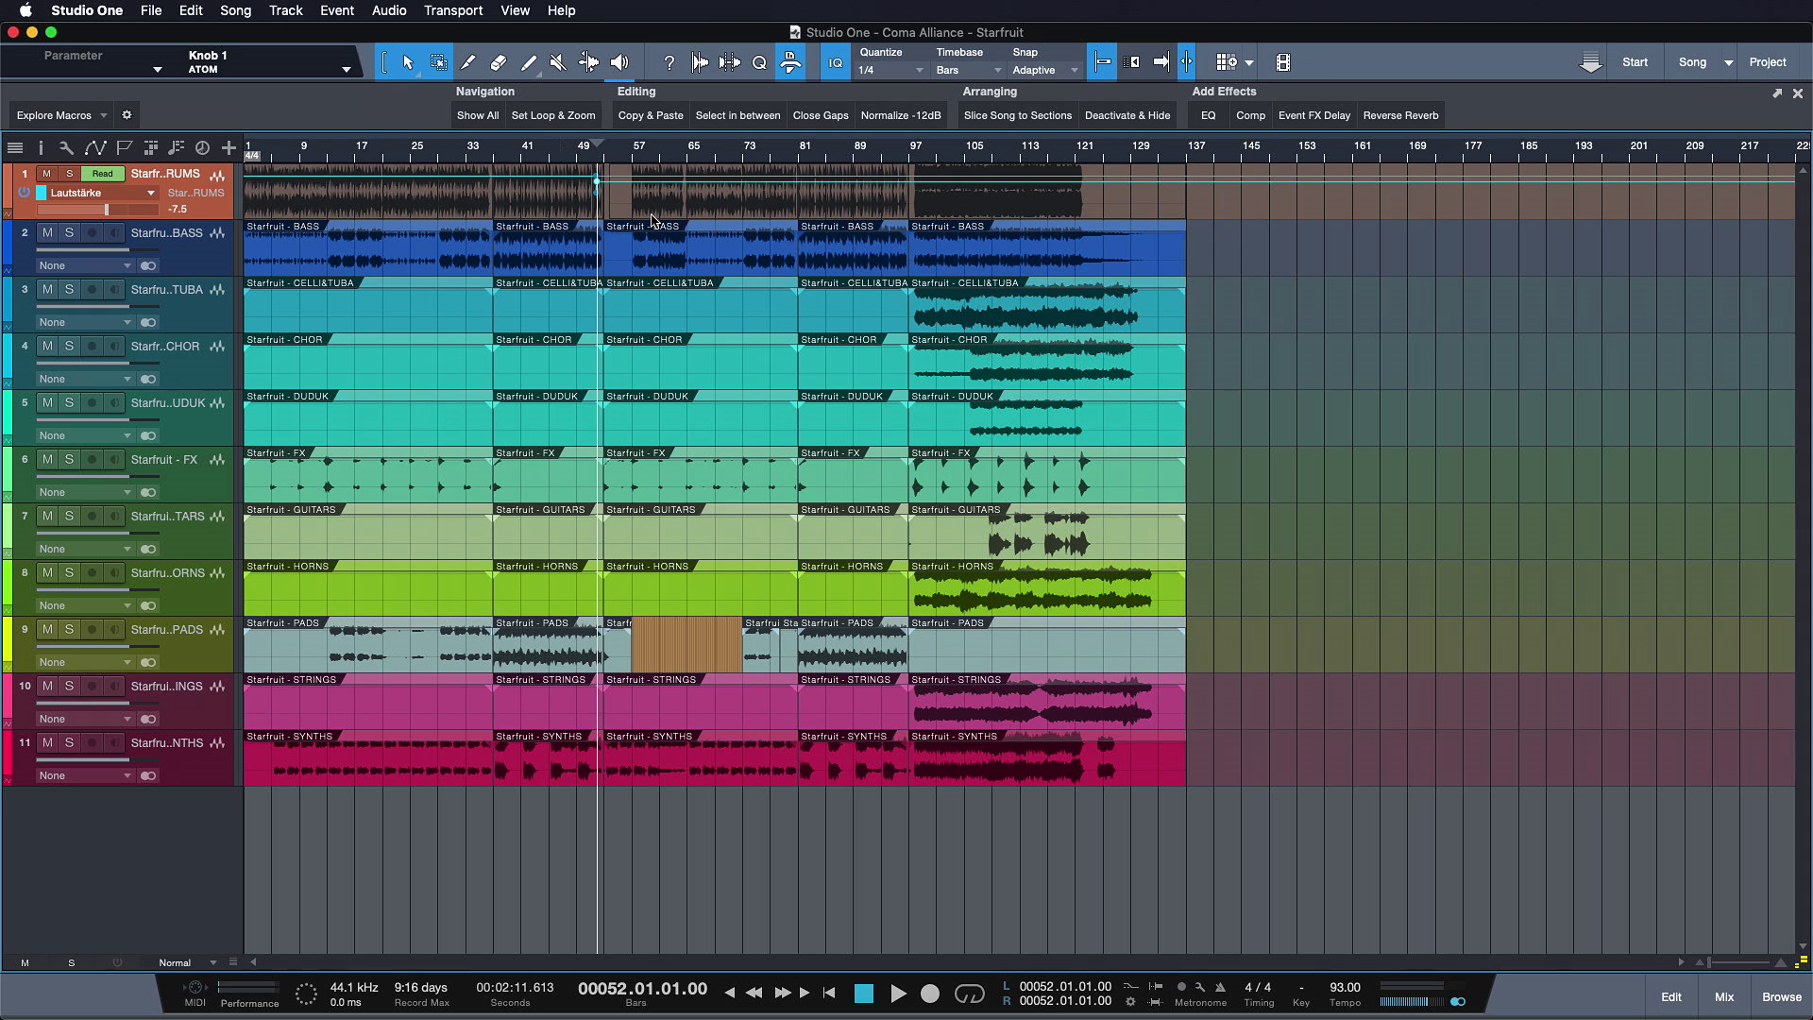
key(ctrl+z)
Open the Set Loop & Zoom macro for editing and examine its Autoscroll, Loop Selection and Zoom to Loop commands
right_click(563, 120)
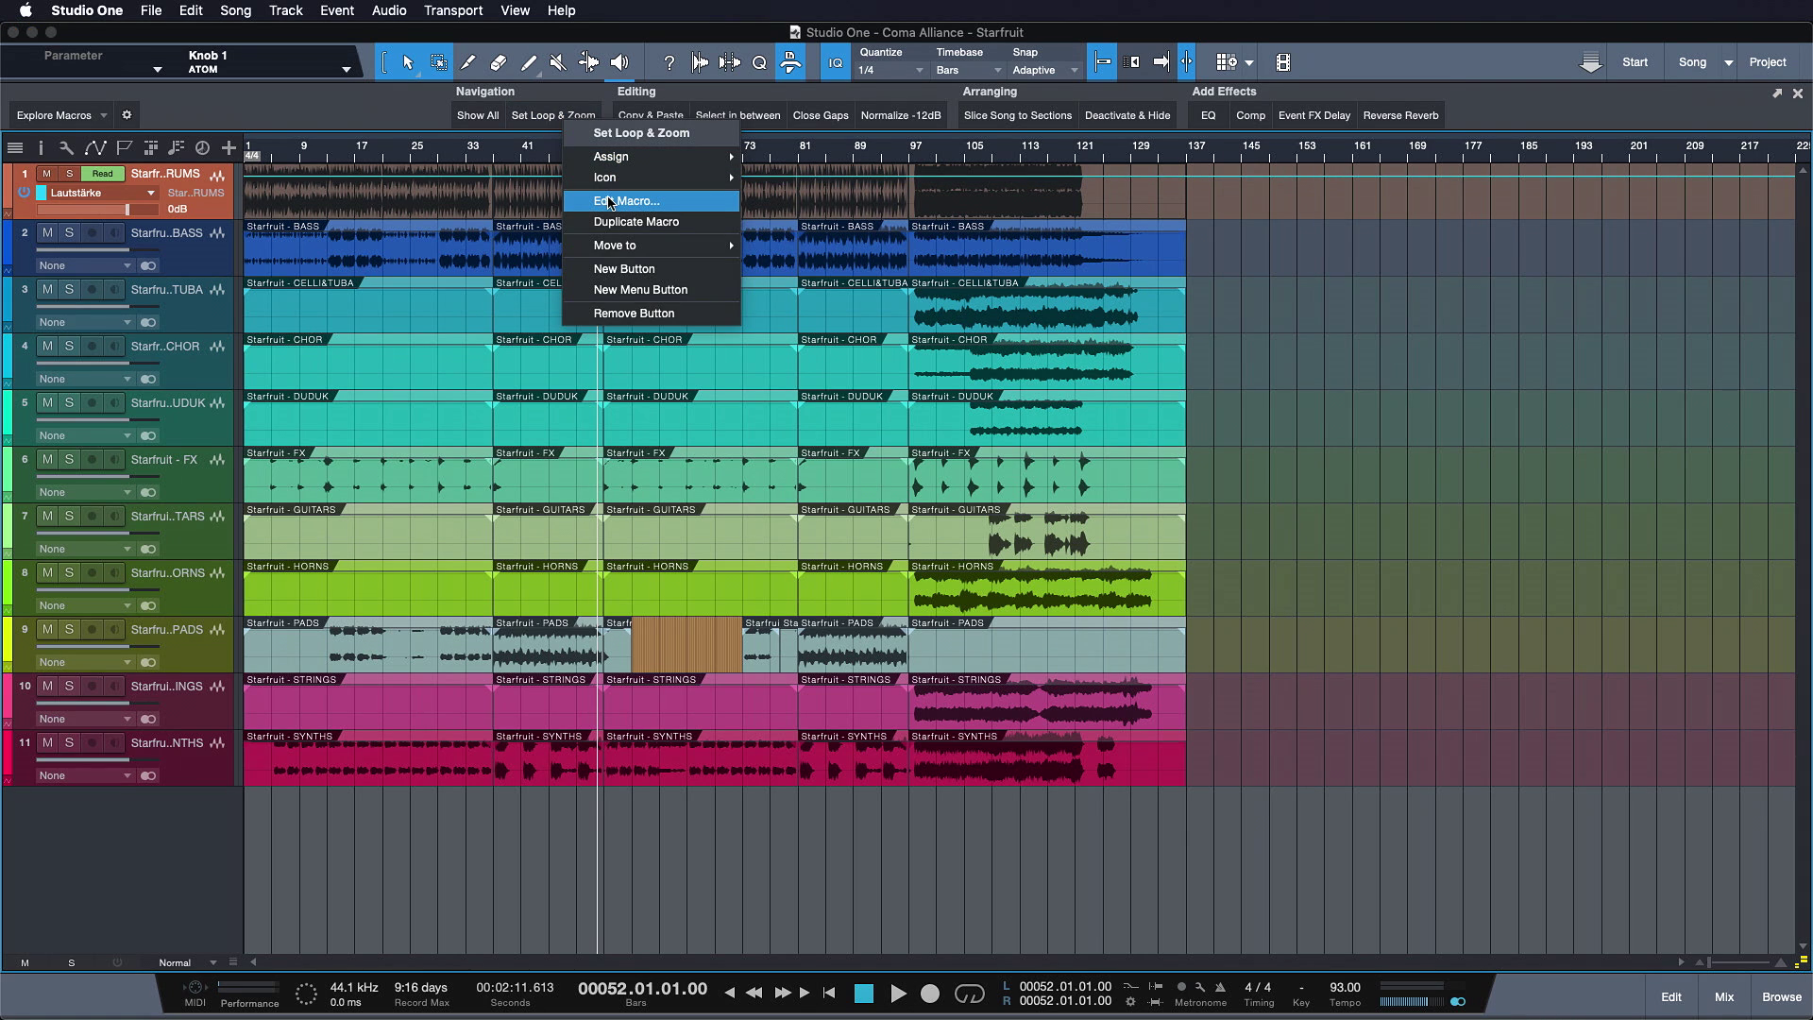
click(610, 202)
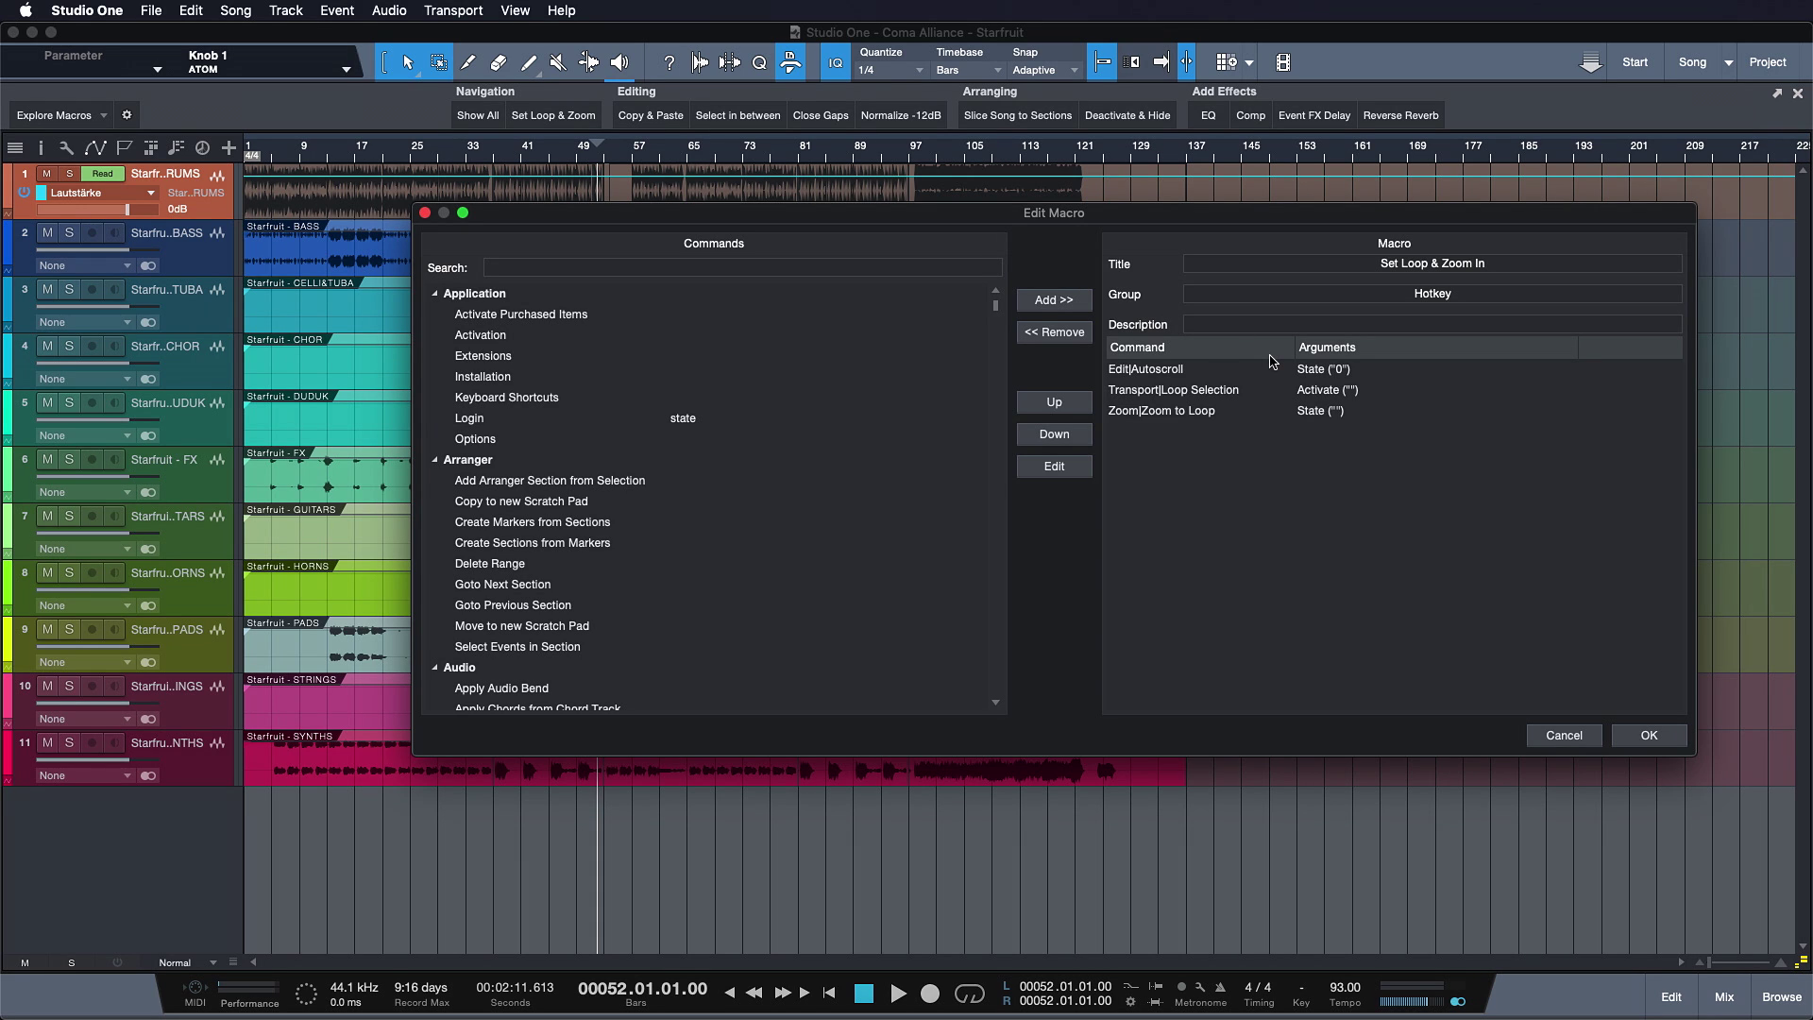
click(1205, 392)
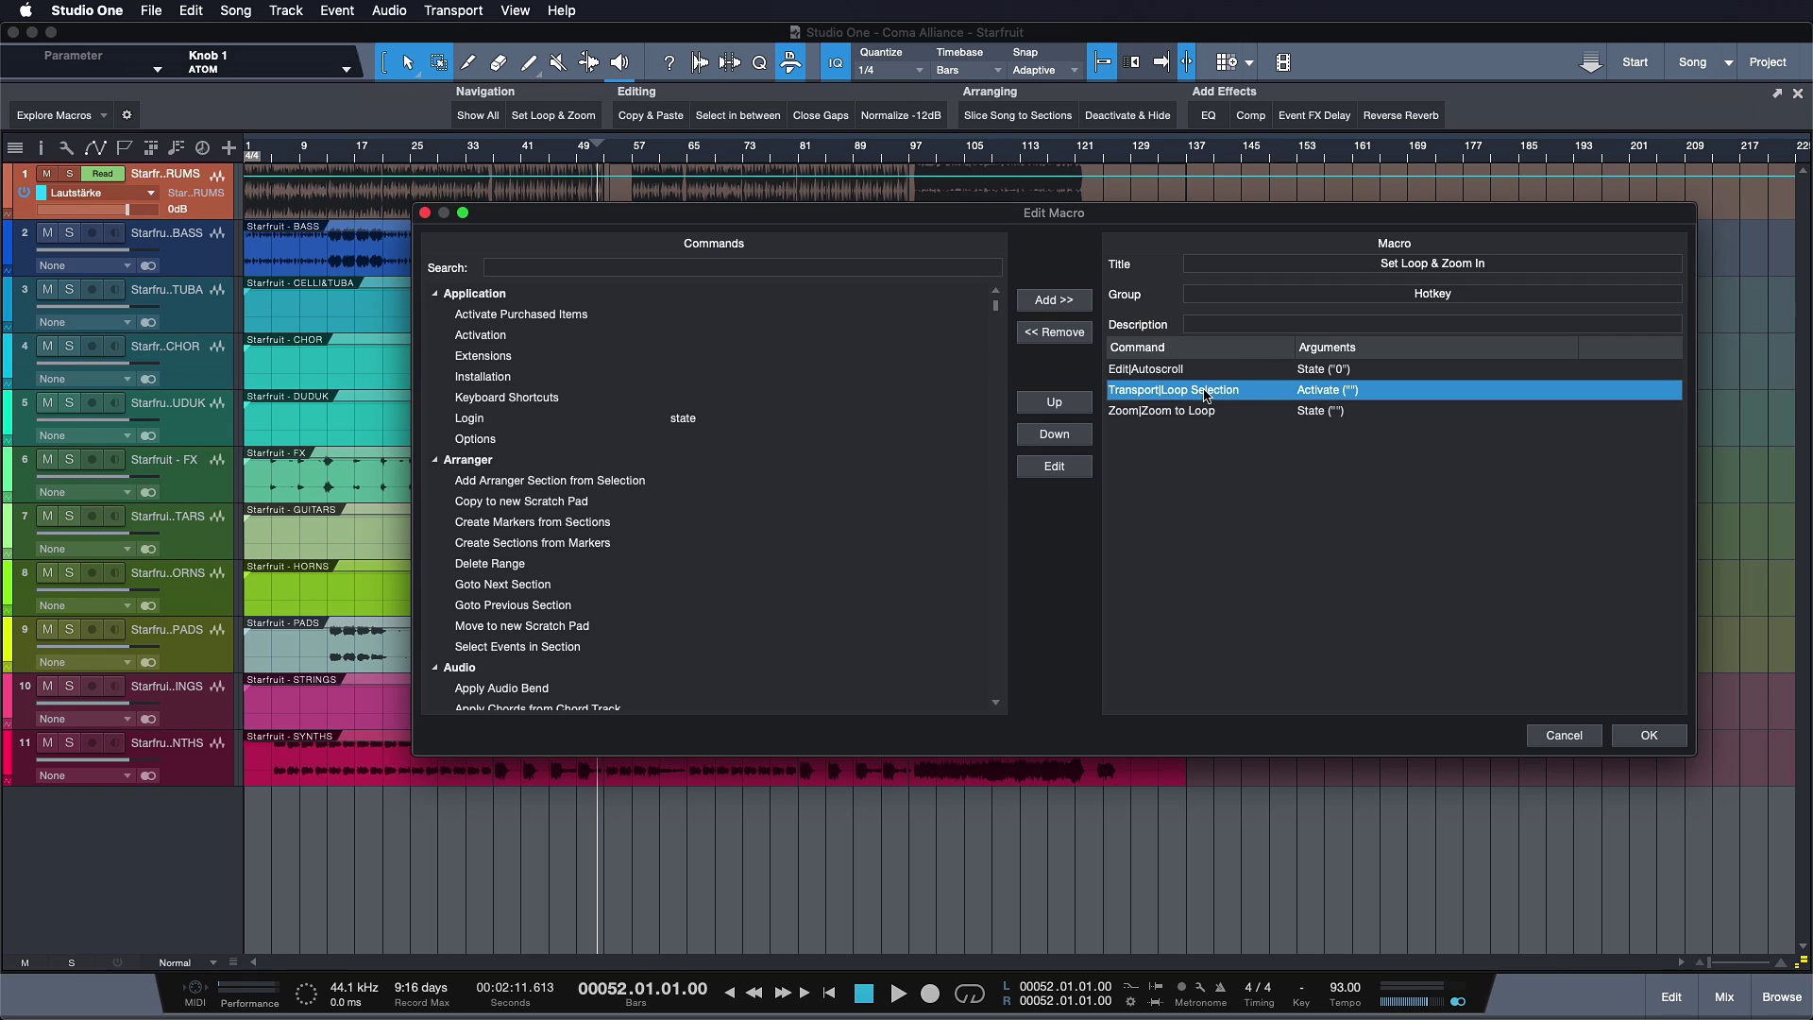
click(1198, 413)
click(1188, 391)
click(1172, 373)
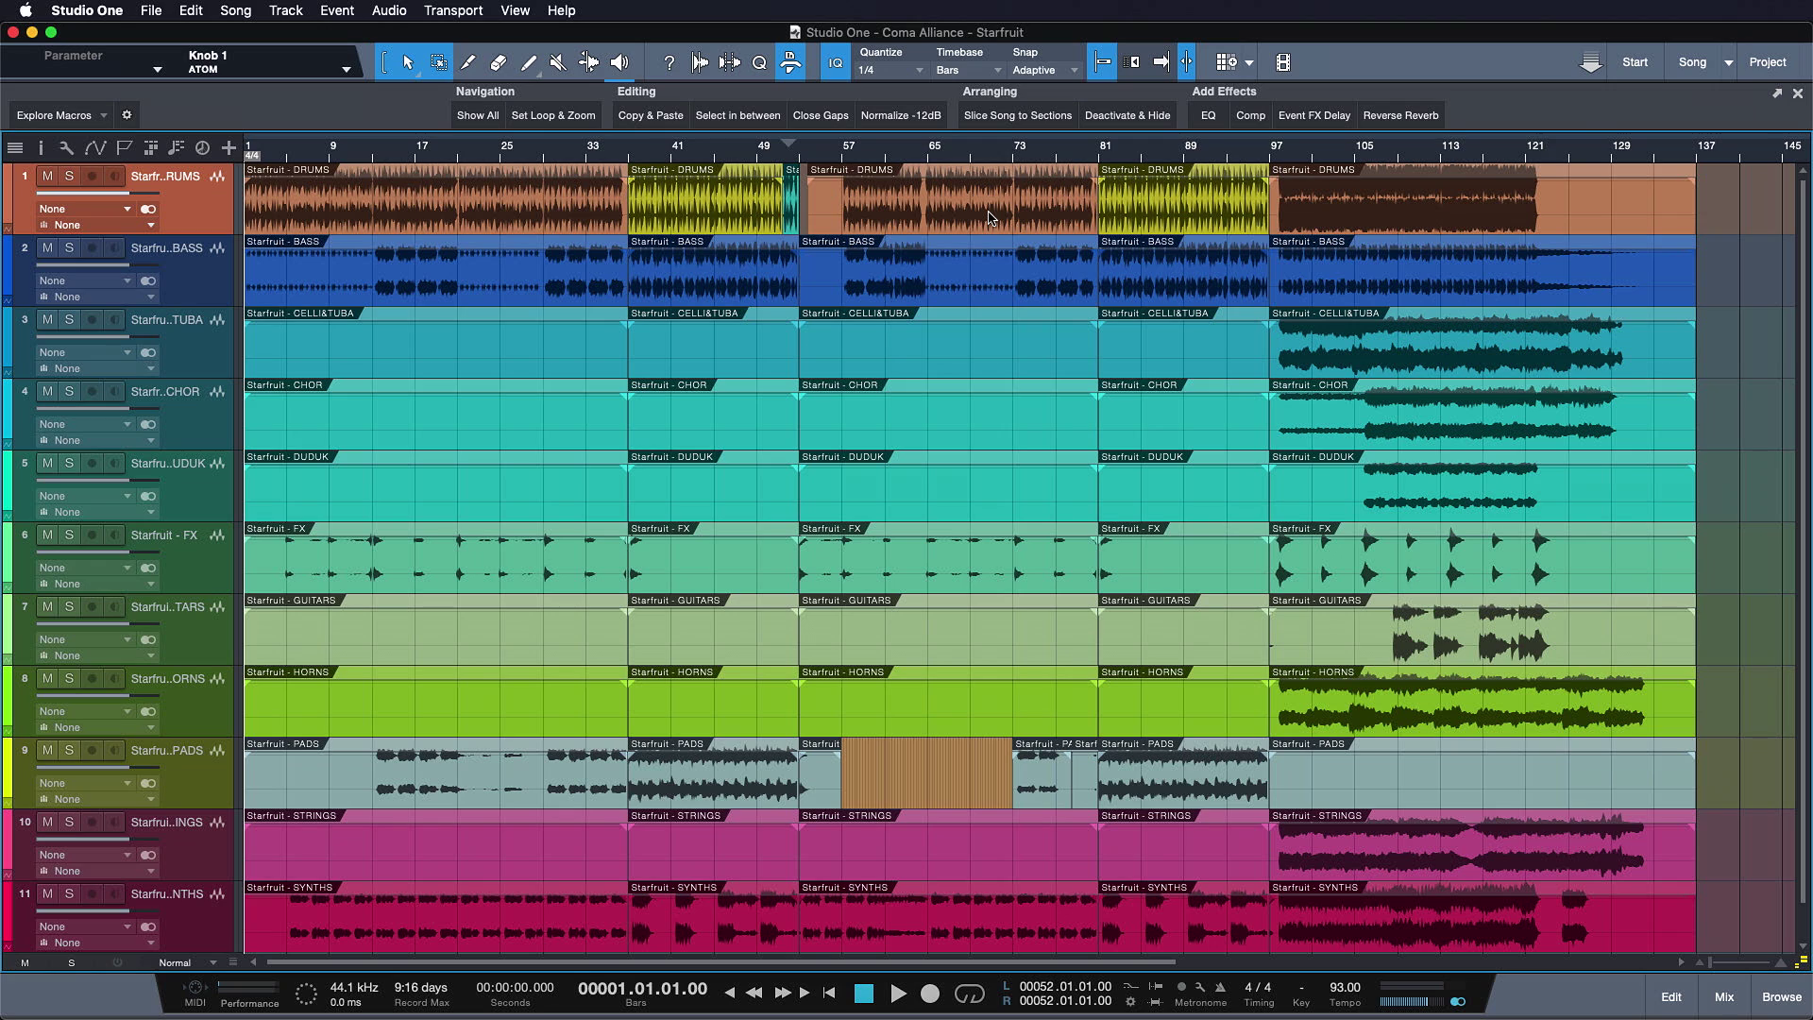
Open the Event FX Delay macro for editing and add another Insert Event FX command to it
right_click(1321, 124)
click(1366, 193)
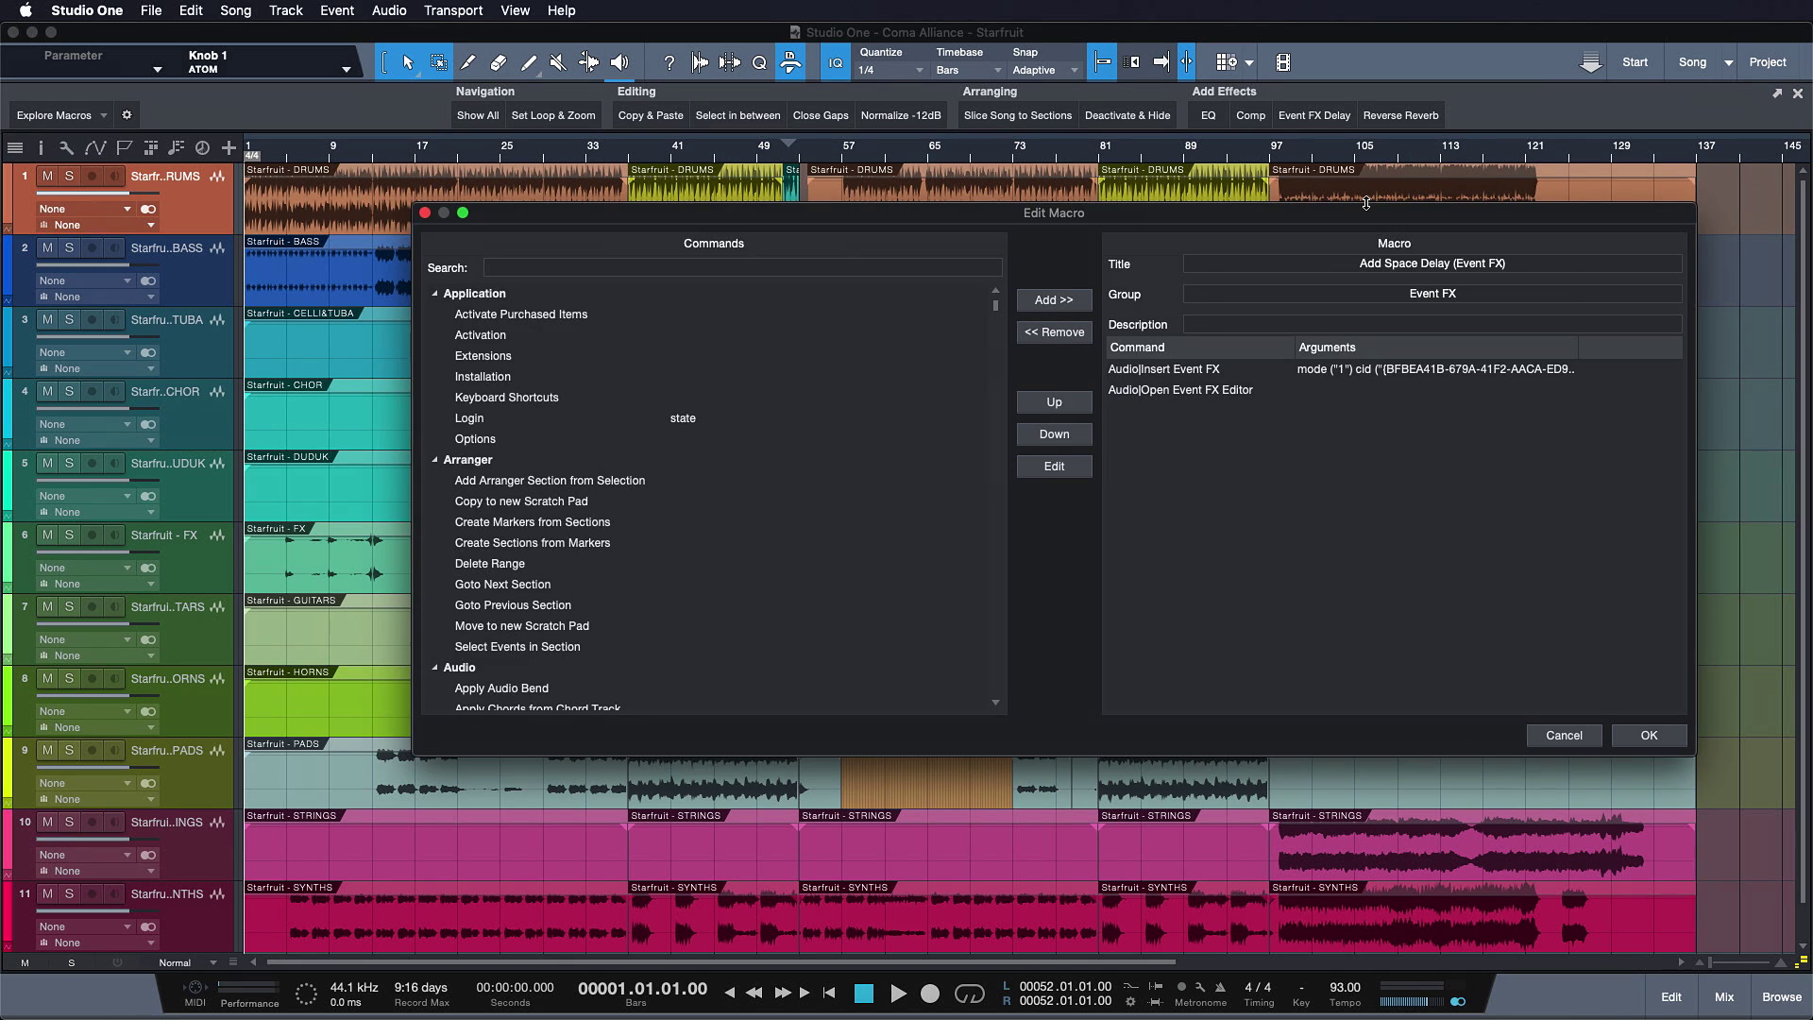
drag(1005, 220, 855, 219)
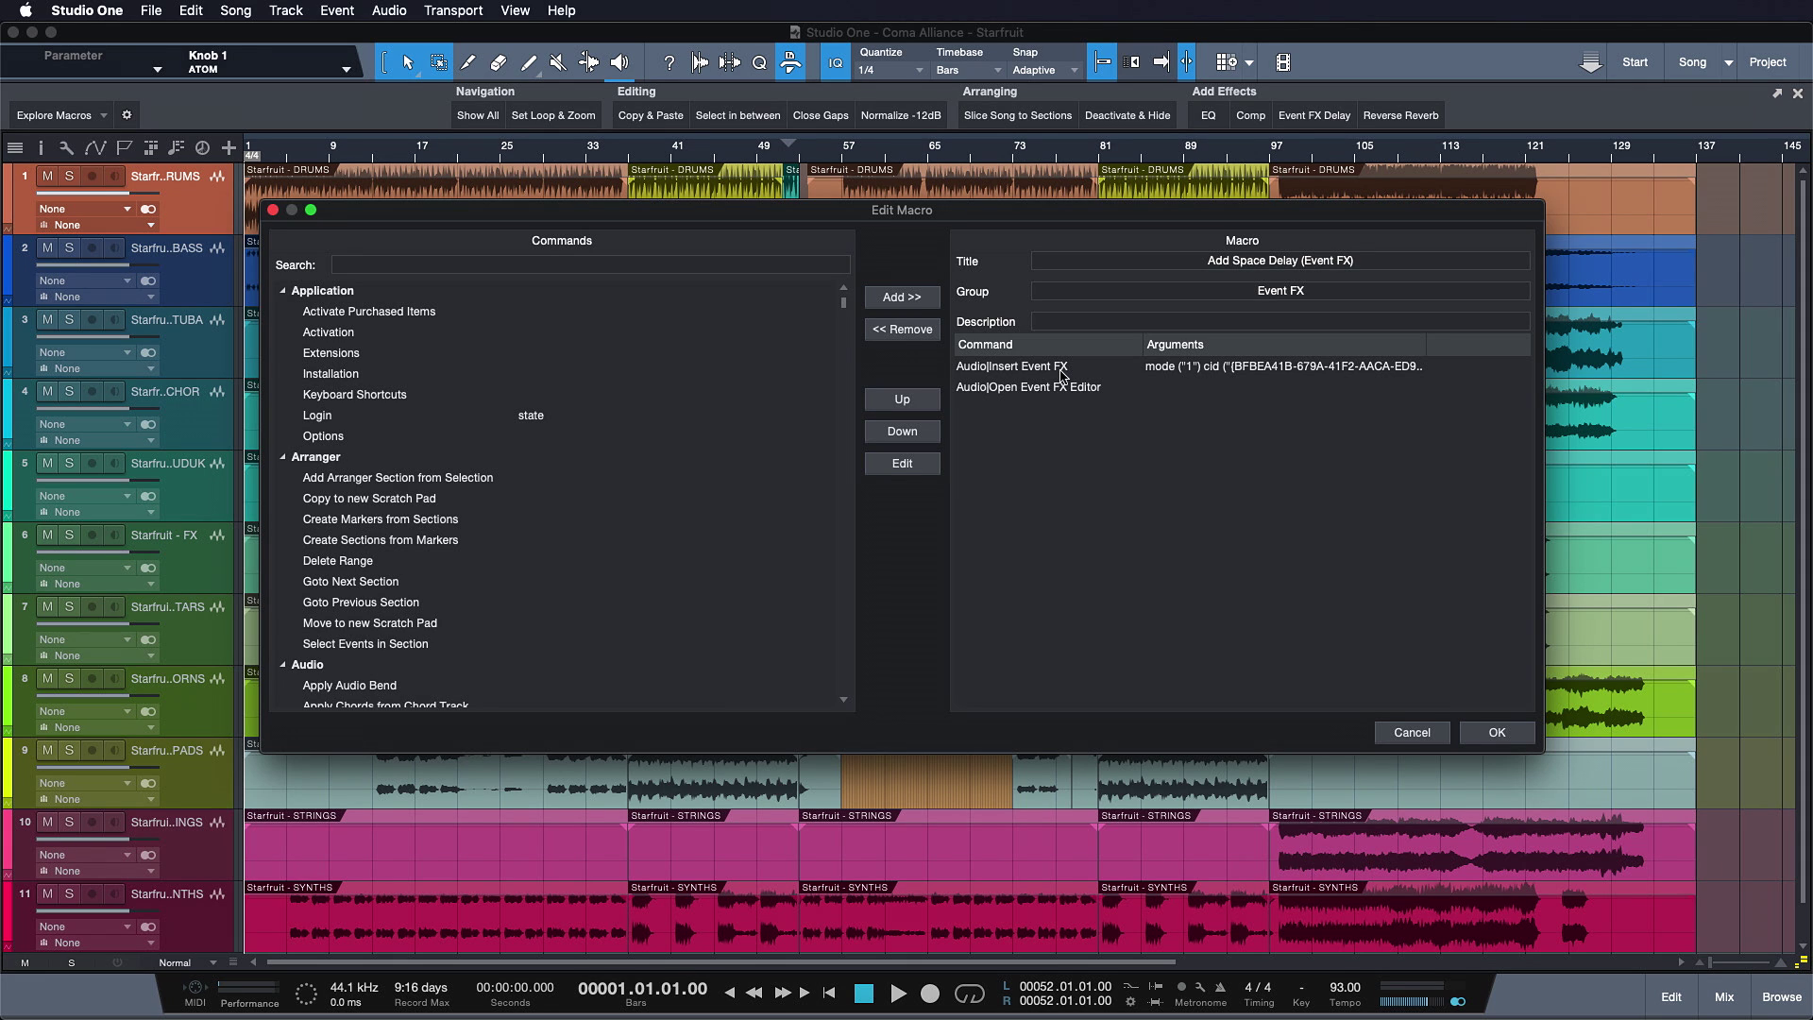
click(706, 265)
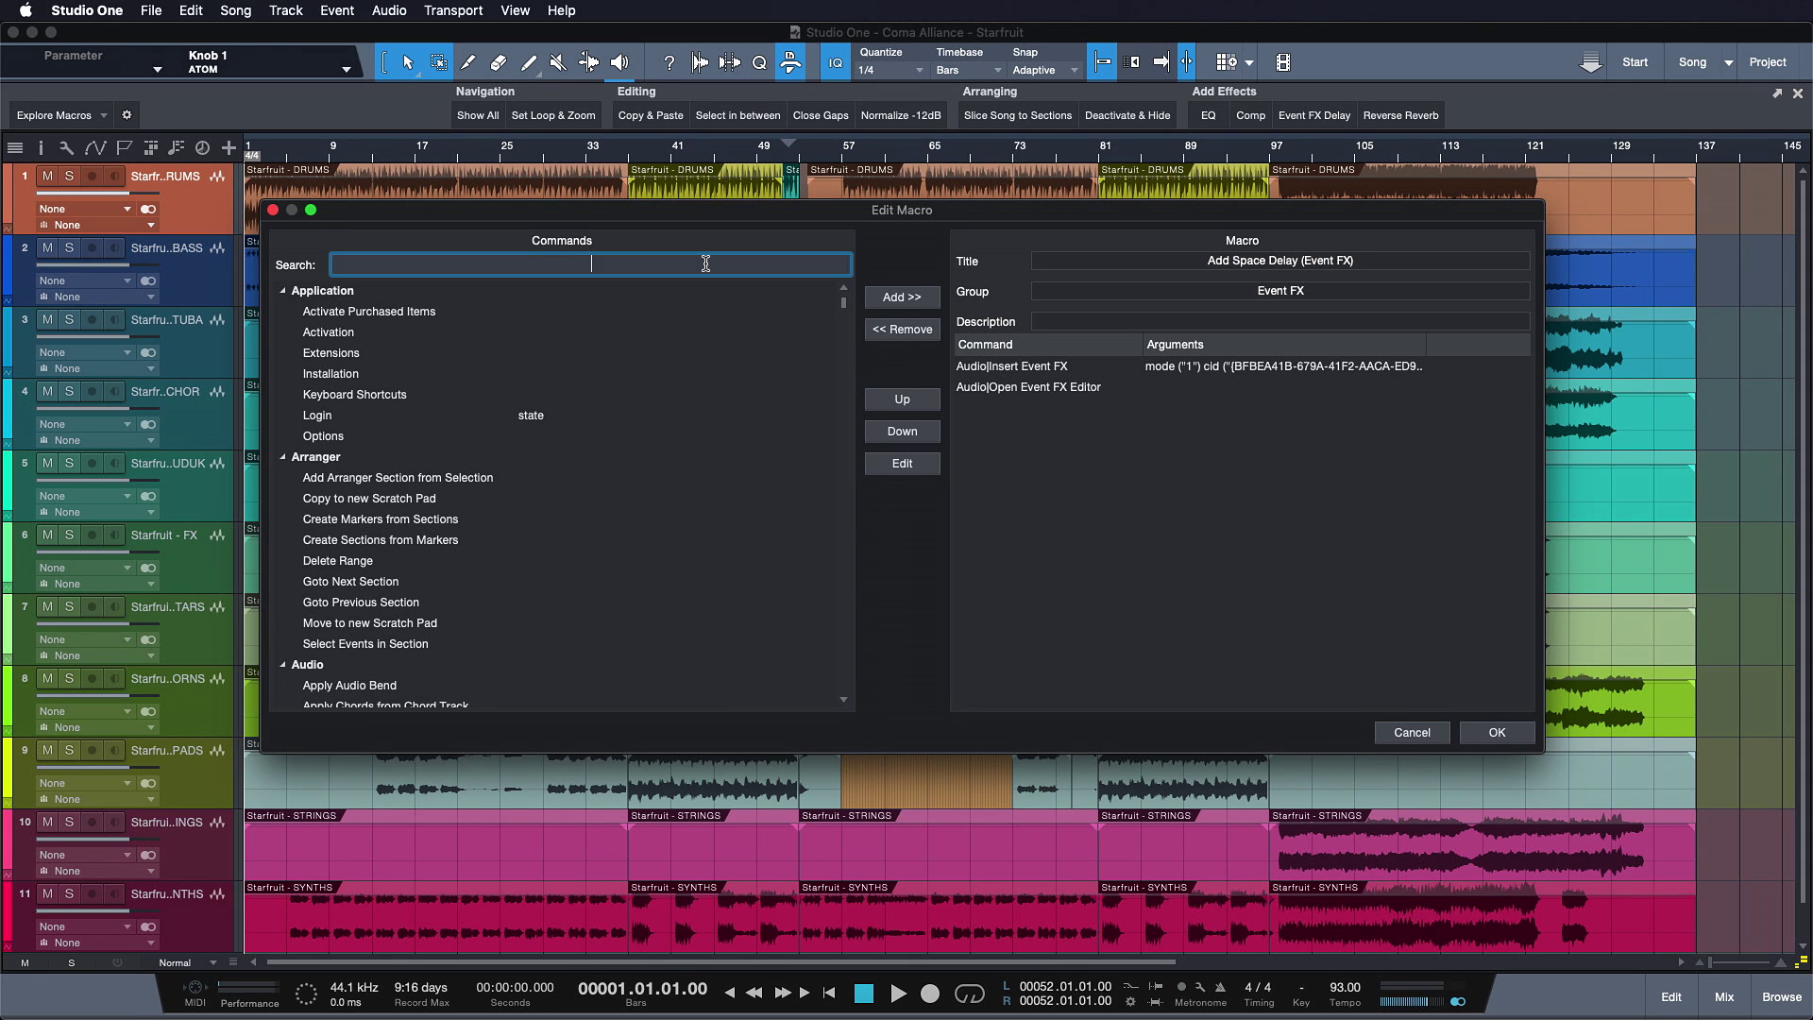
text(insert even)
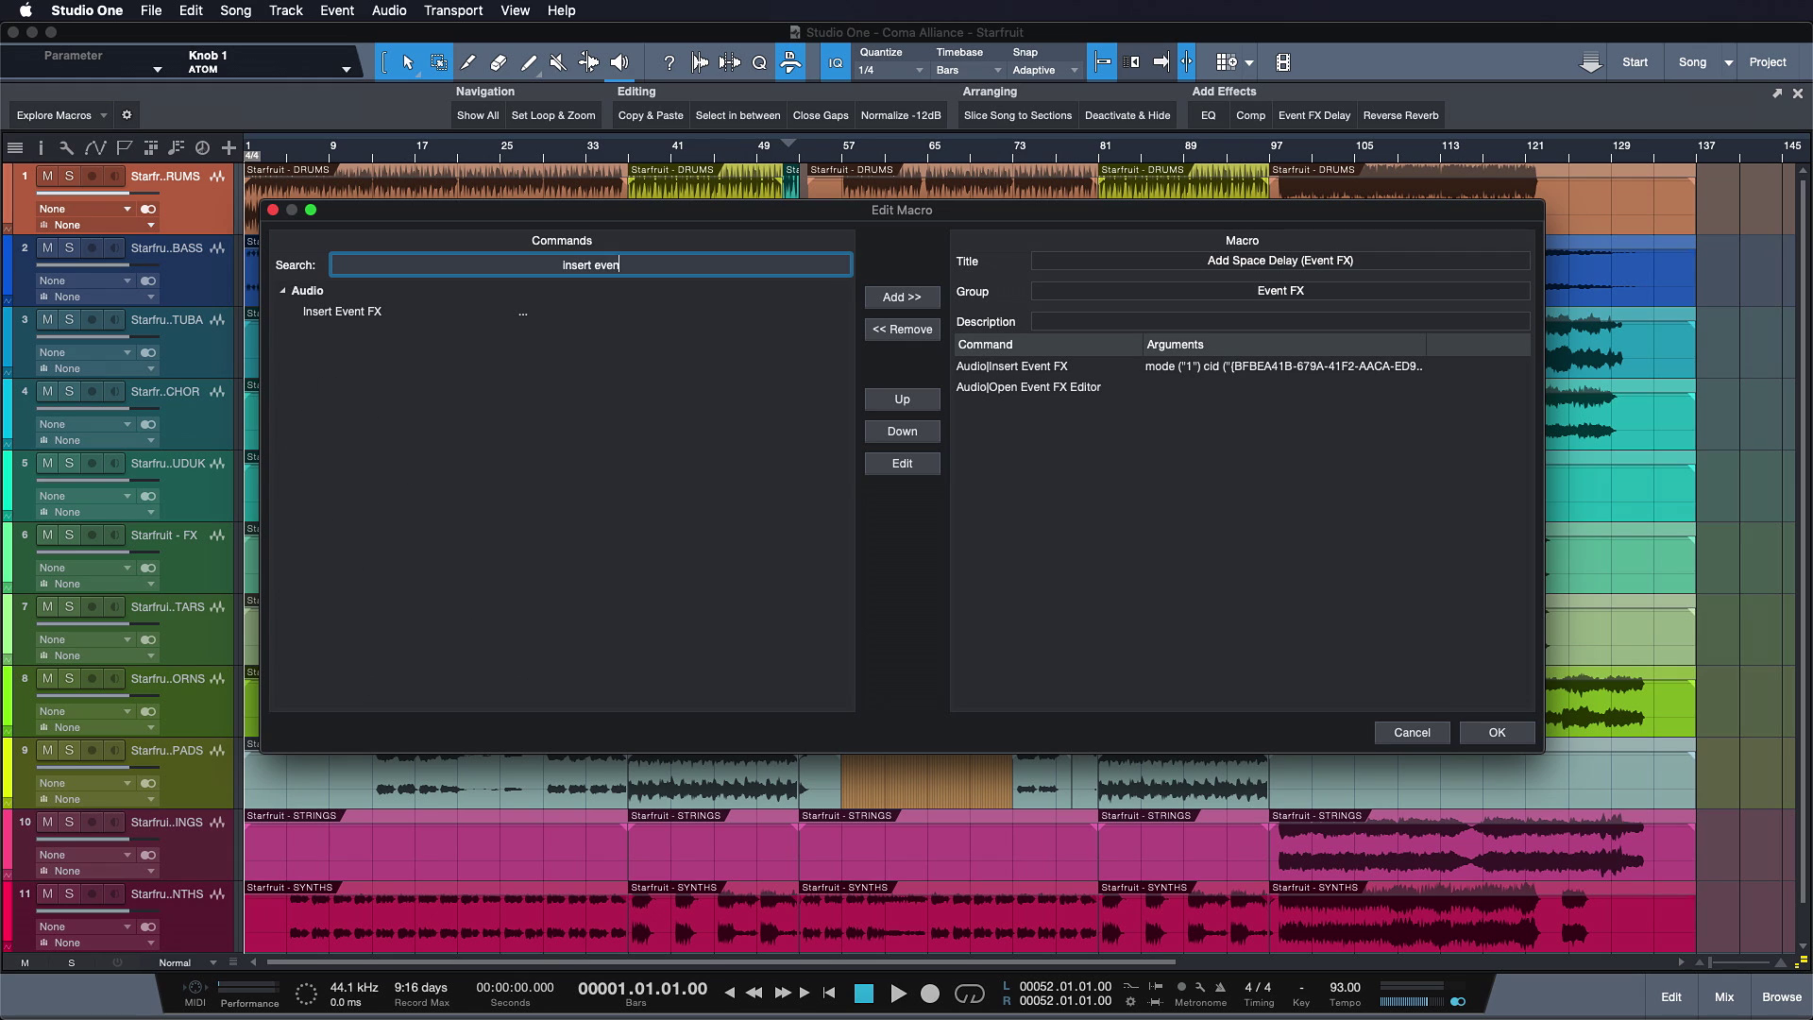
text(t fx)
click(519, 318)
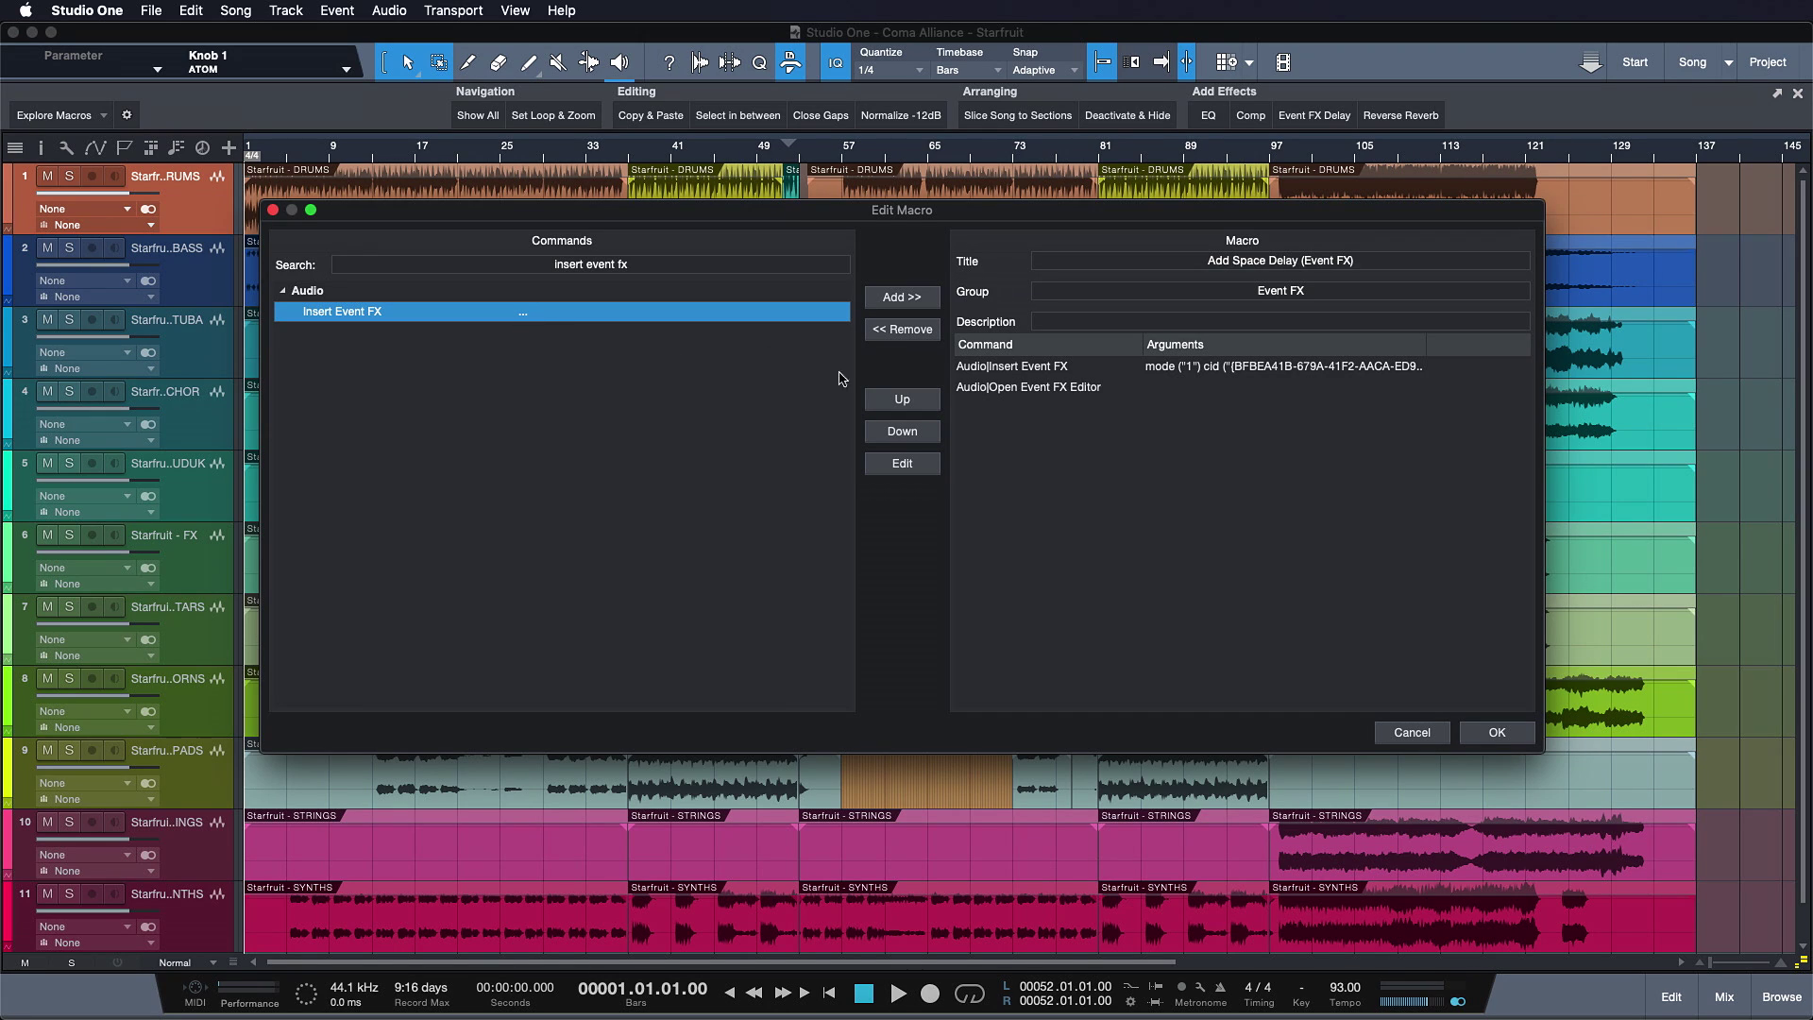
click(1006, 369)
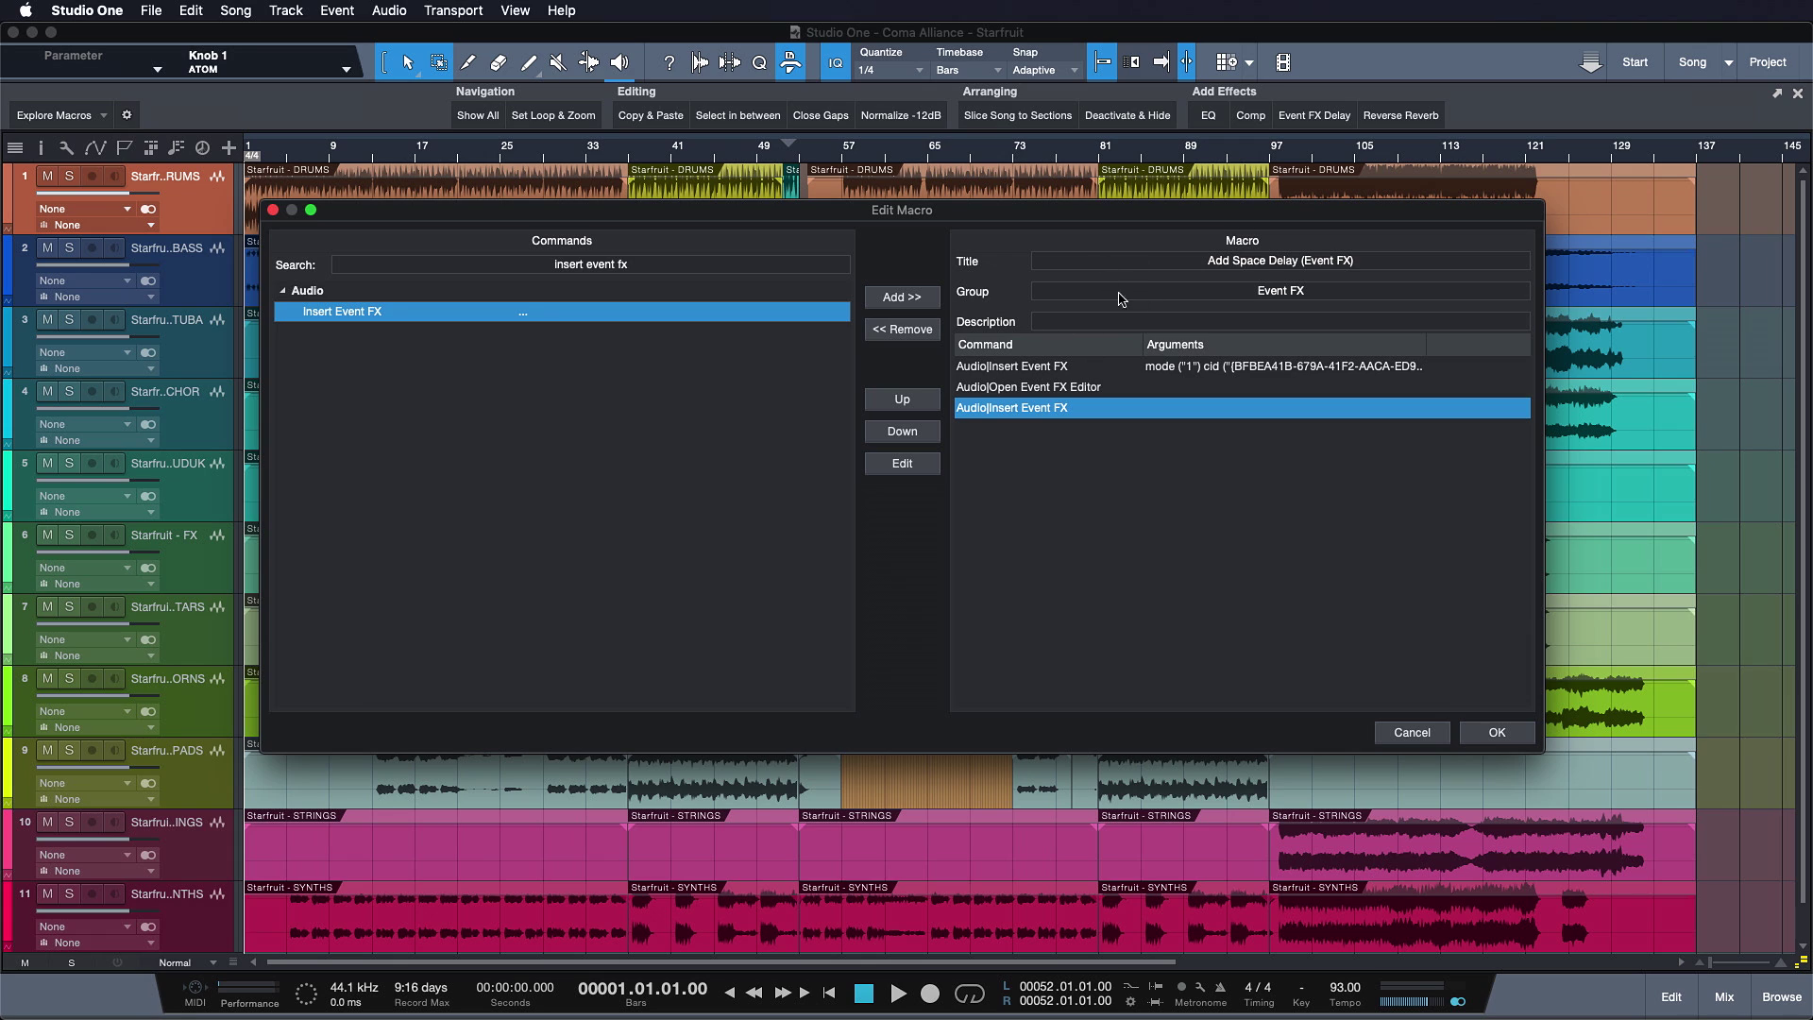
Switch the added Insert Event FX command from FX Chain to Device, choose its device and preset, and open the tail value
double_click(1051, 413)
click(940, 264)
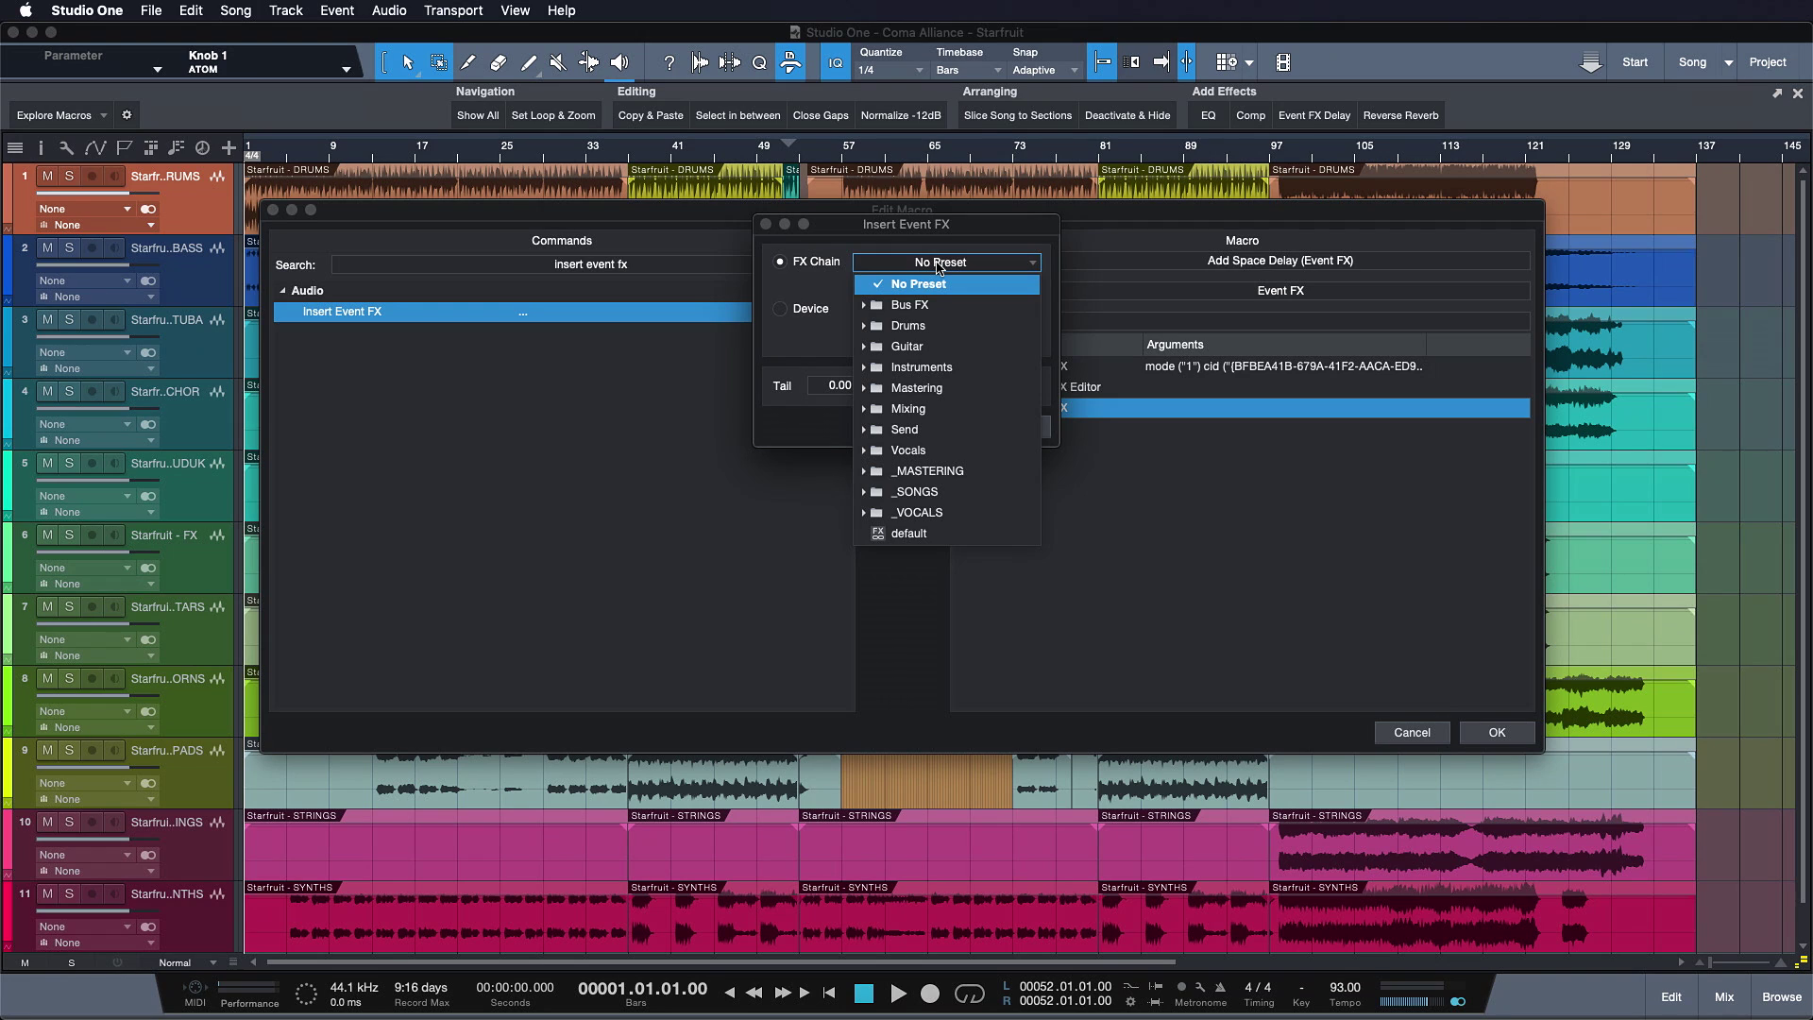
click(780, 309)
click(780, 309)
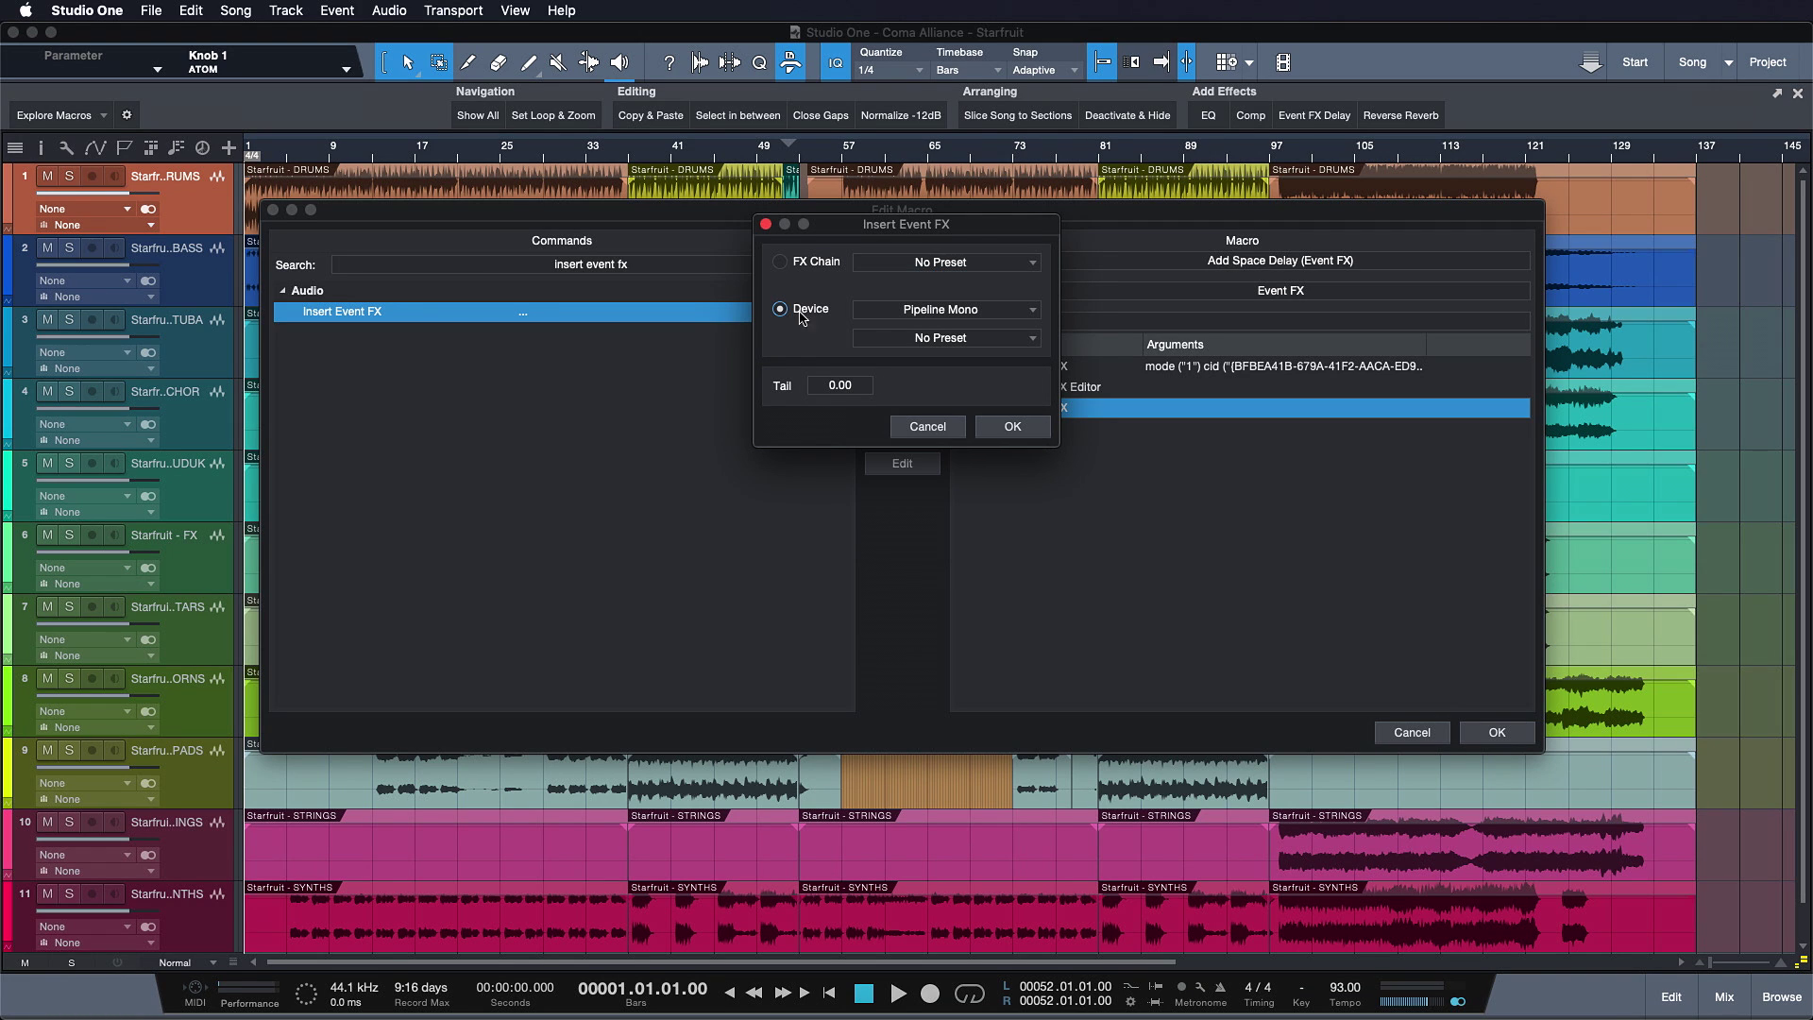
click(932, 320)
click(944, 830)
click(947, 337)
click(1029, 359)
click(833, 387)
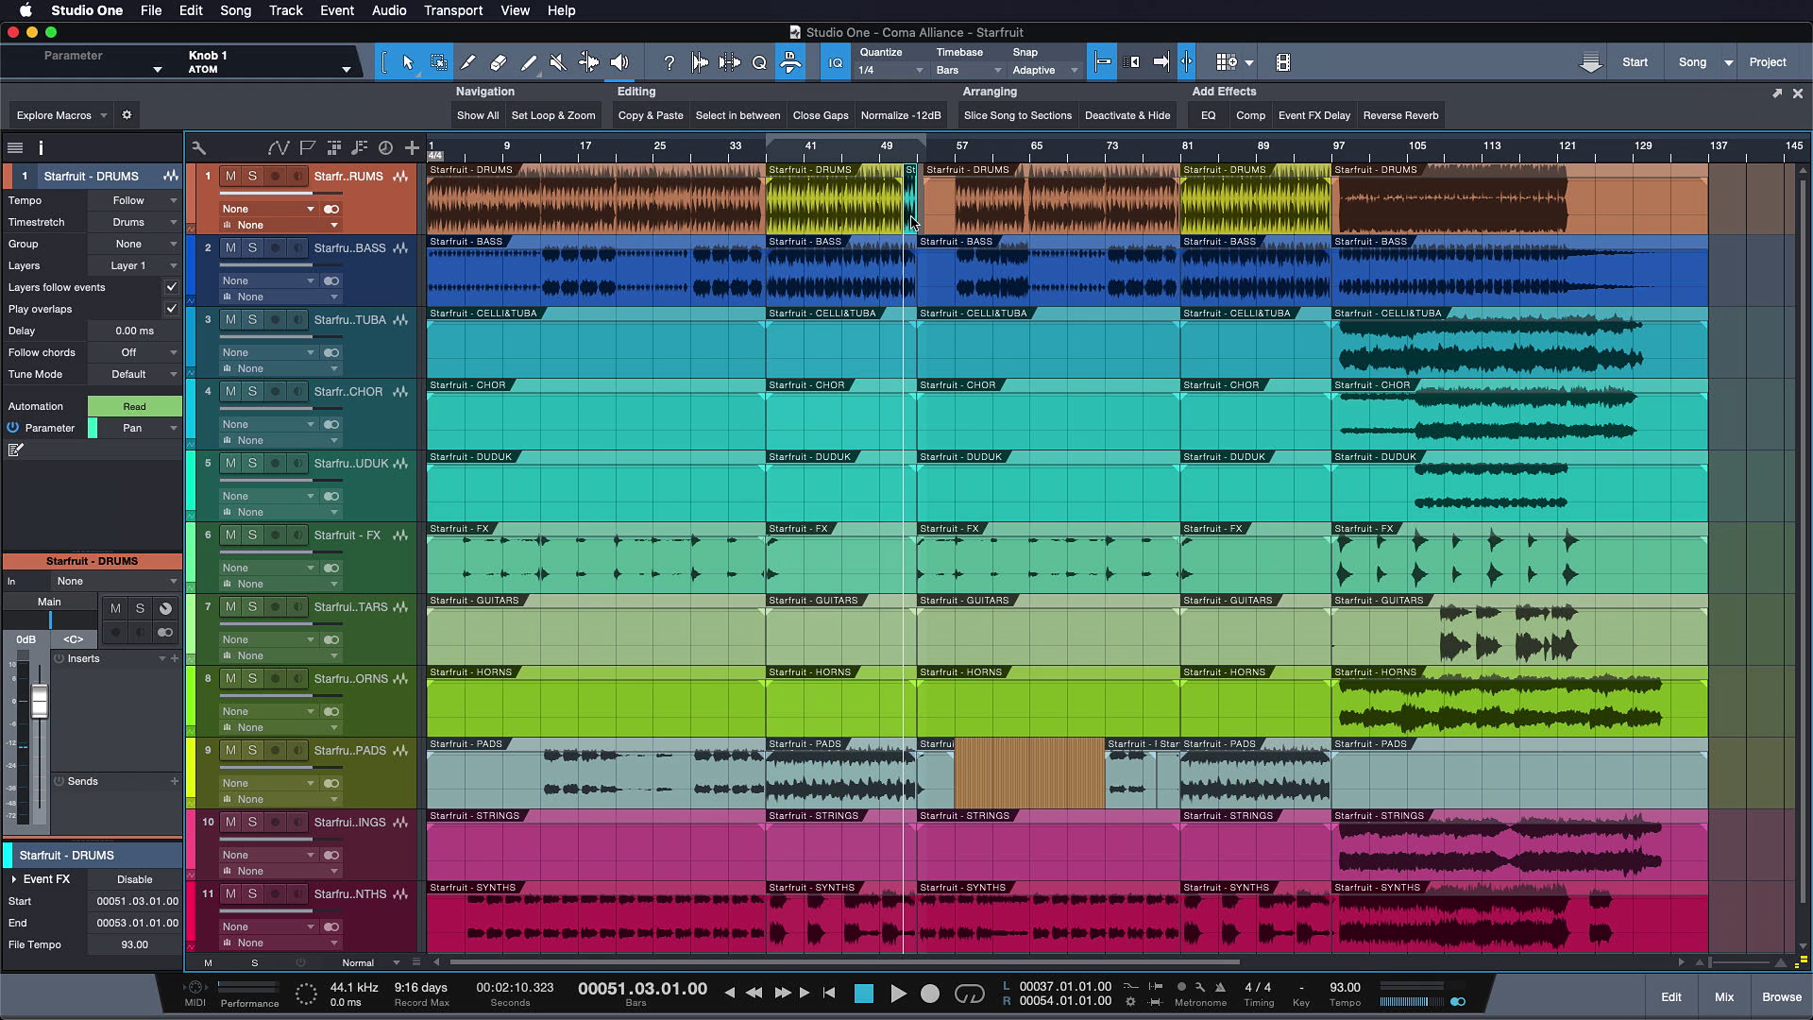
Zoom to the short drums event at bar 51 and run the Event FX Delay macro on it
key(z)
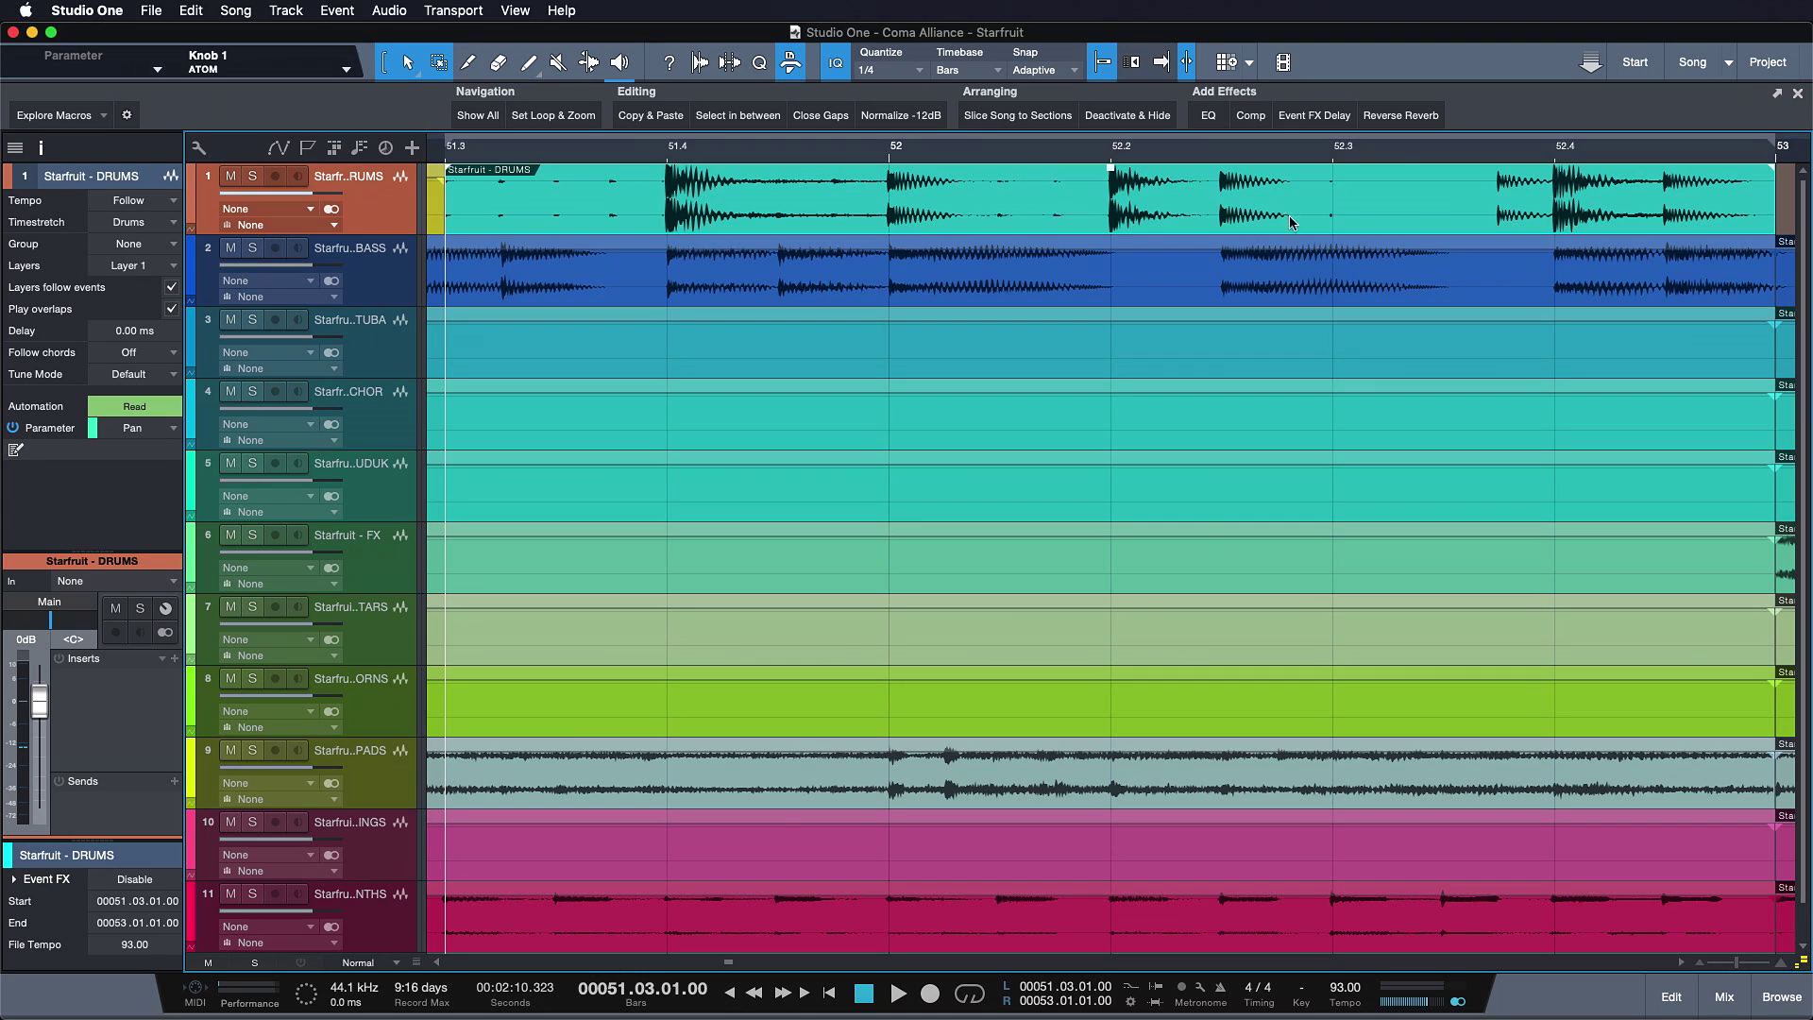
click(1332, 117)
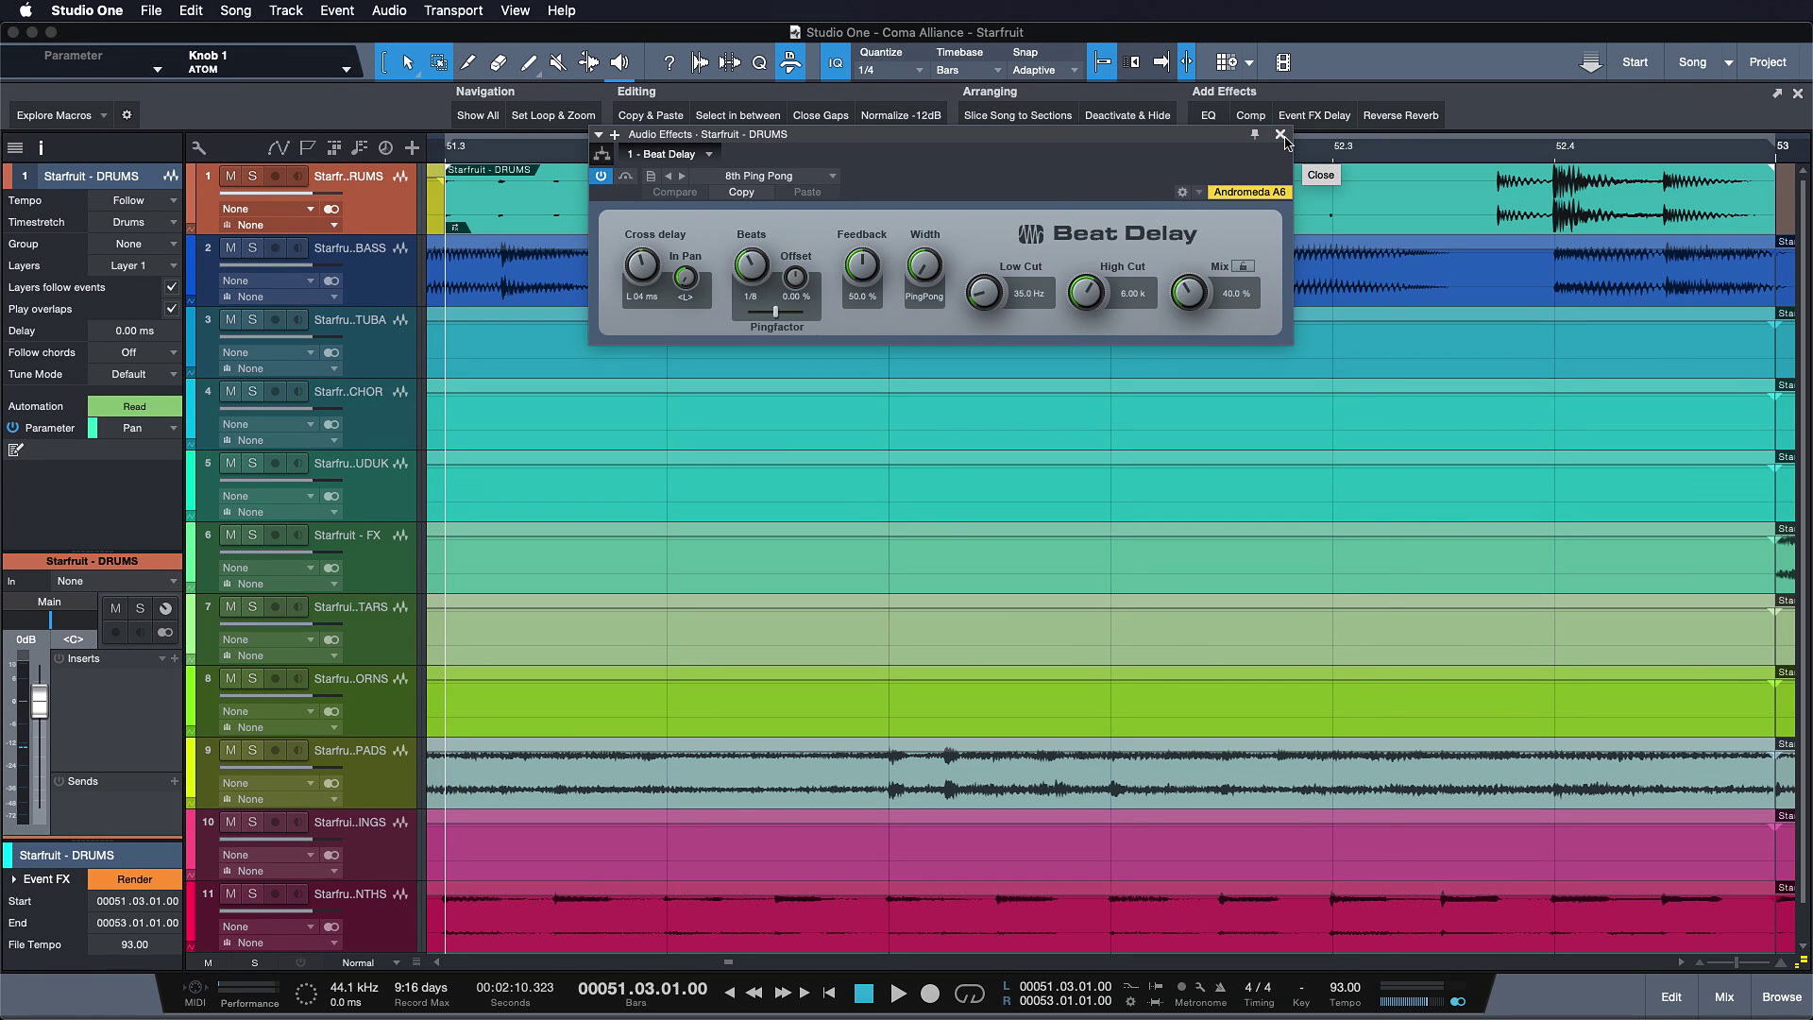
Solo the drums track and play the event through the Beat Delay
key(s)
key(space)
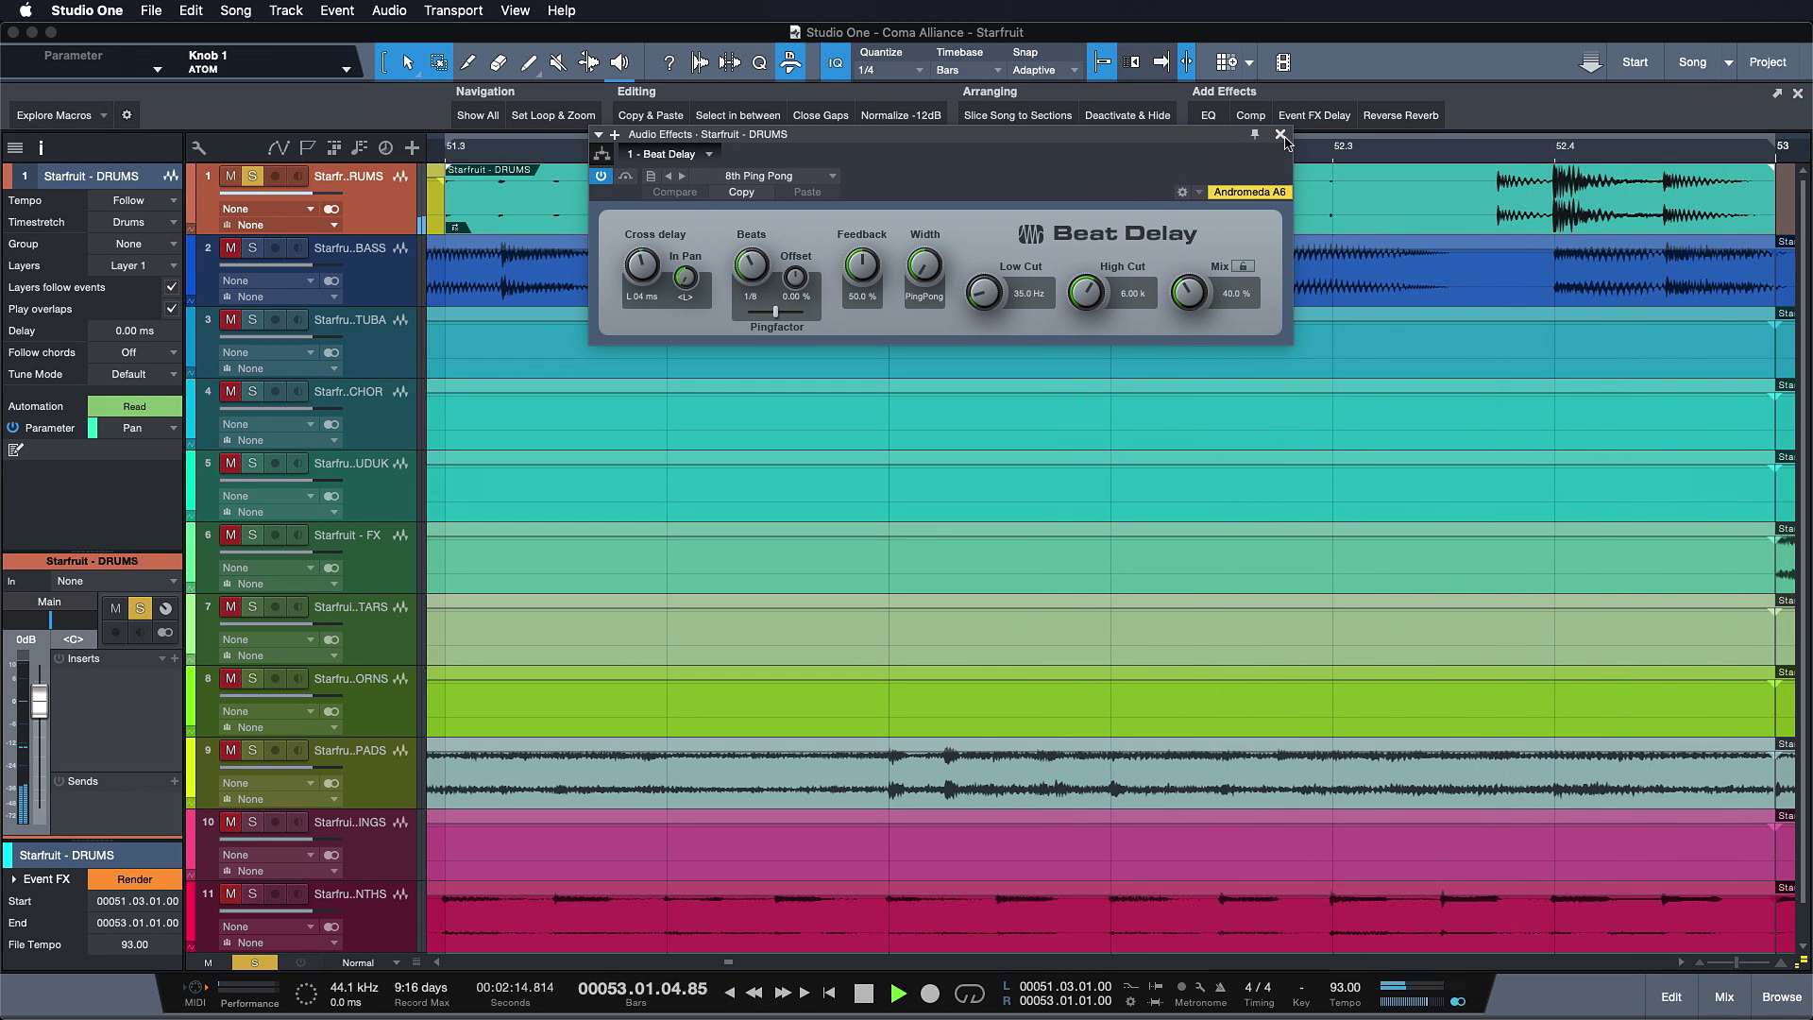
key(space)
Bypass the Beat Delay on the drums event and play it from 52.3 for comparison
click(1335, 149)
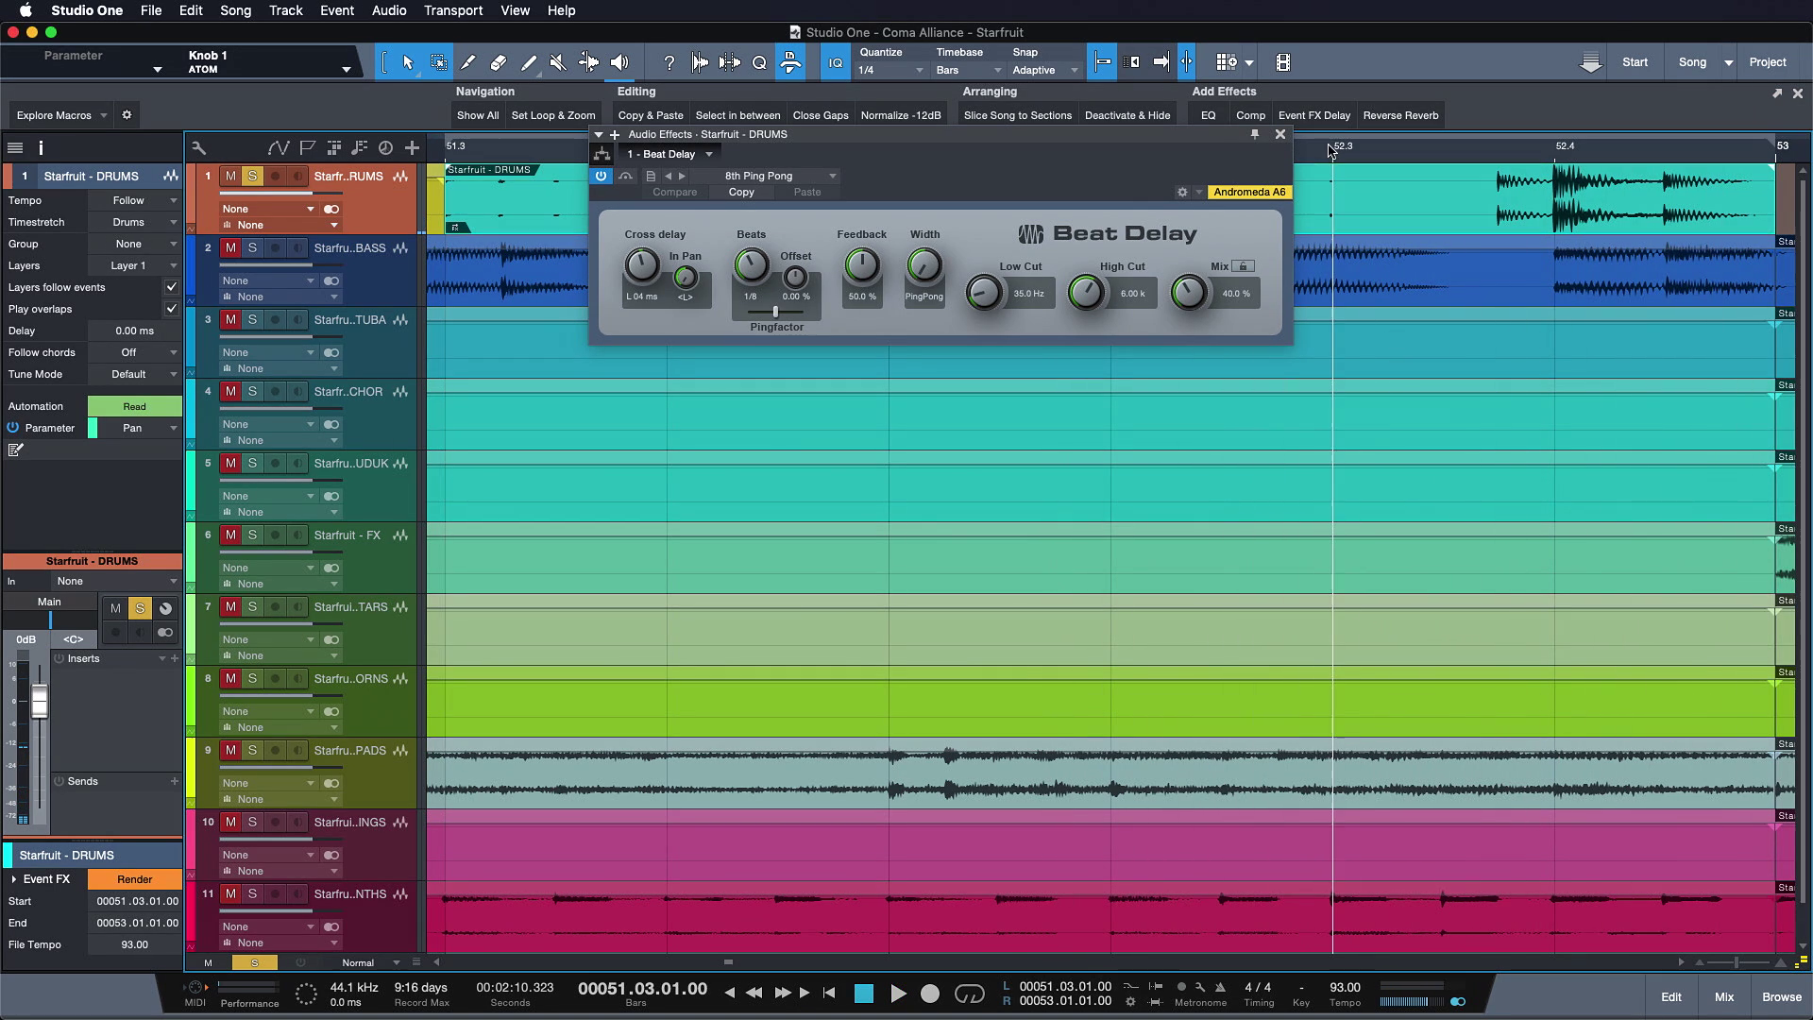
click(601, 176)
key(space)
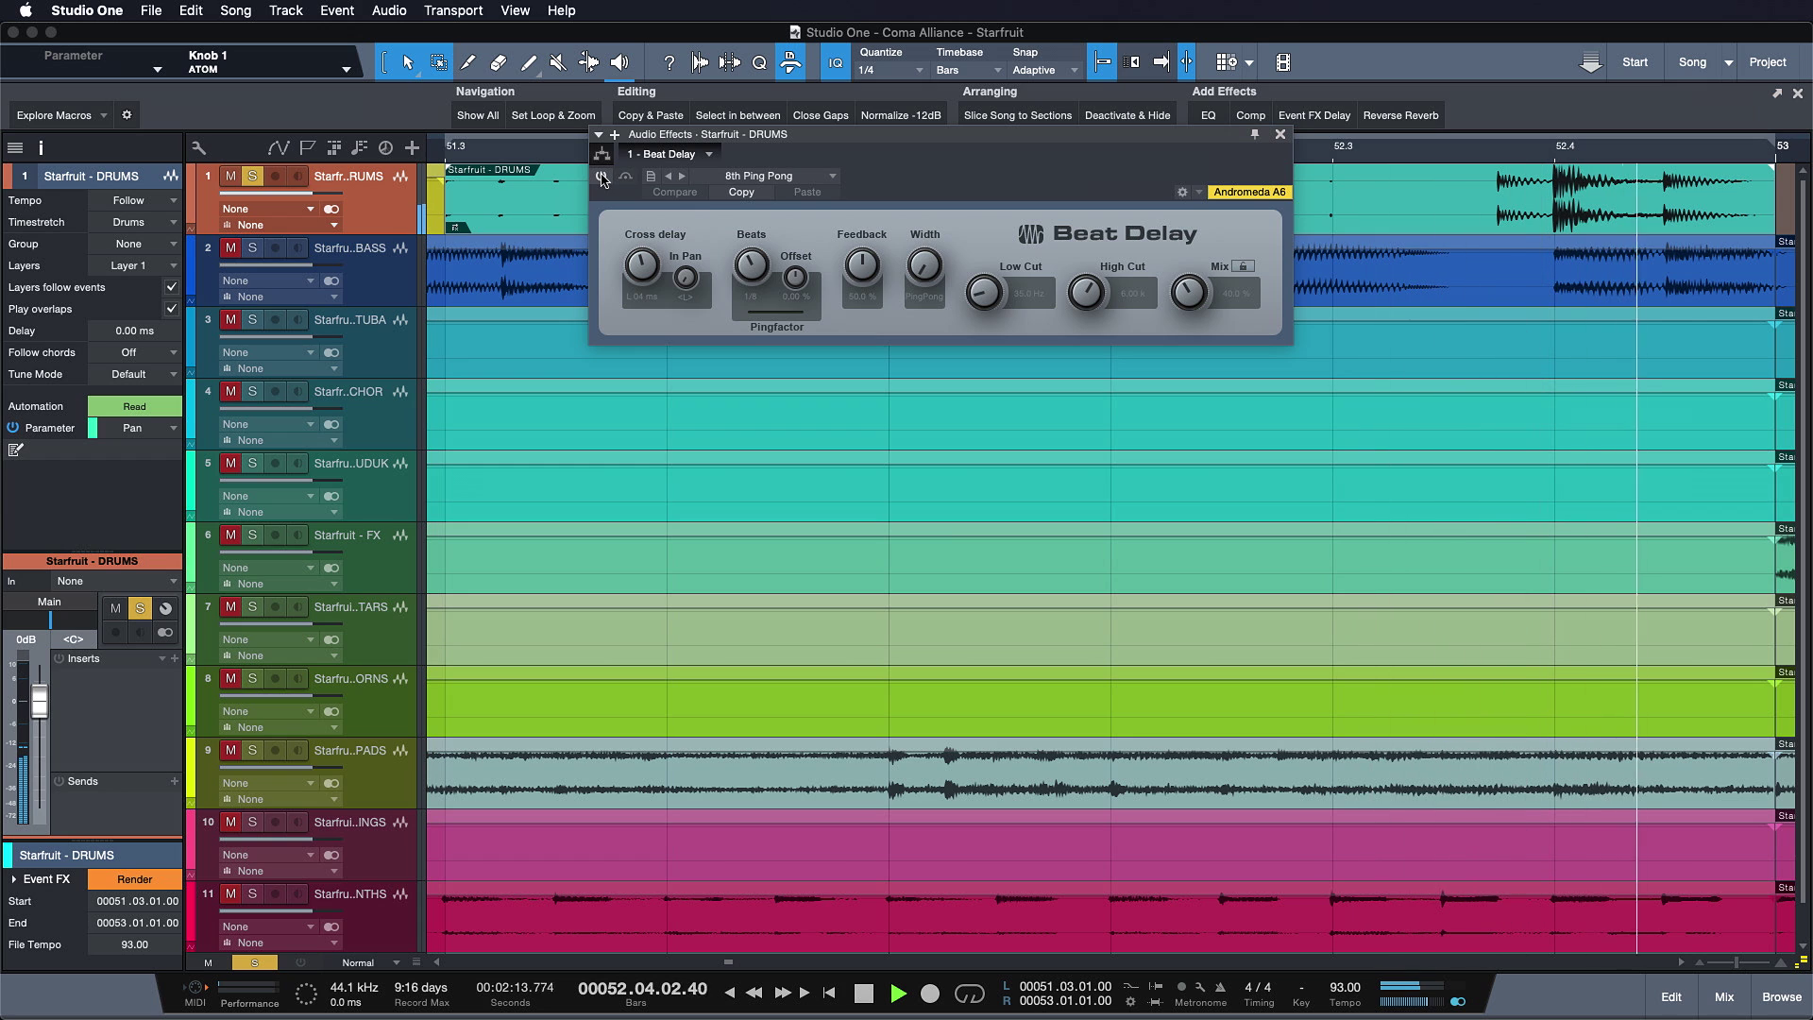
Stop playback and inspect the Add EQ macro's command for adding an insert to the selected channels
key(space)
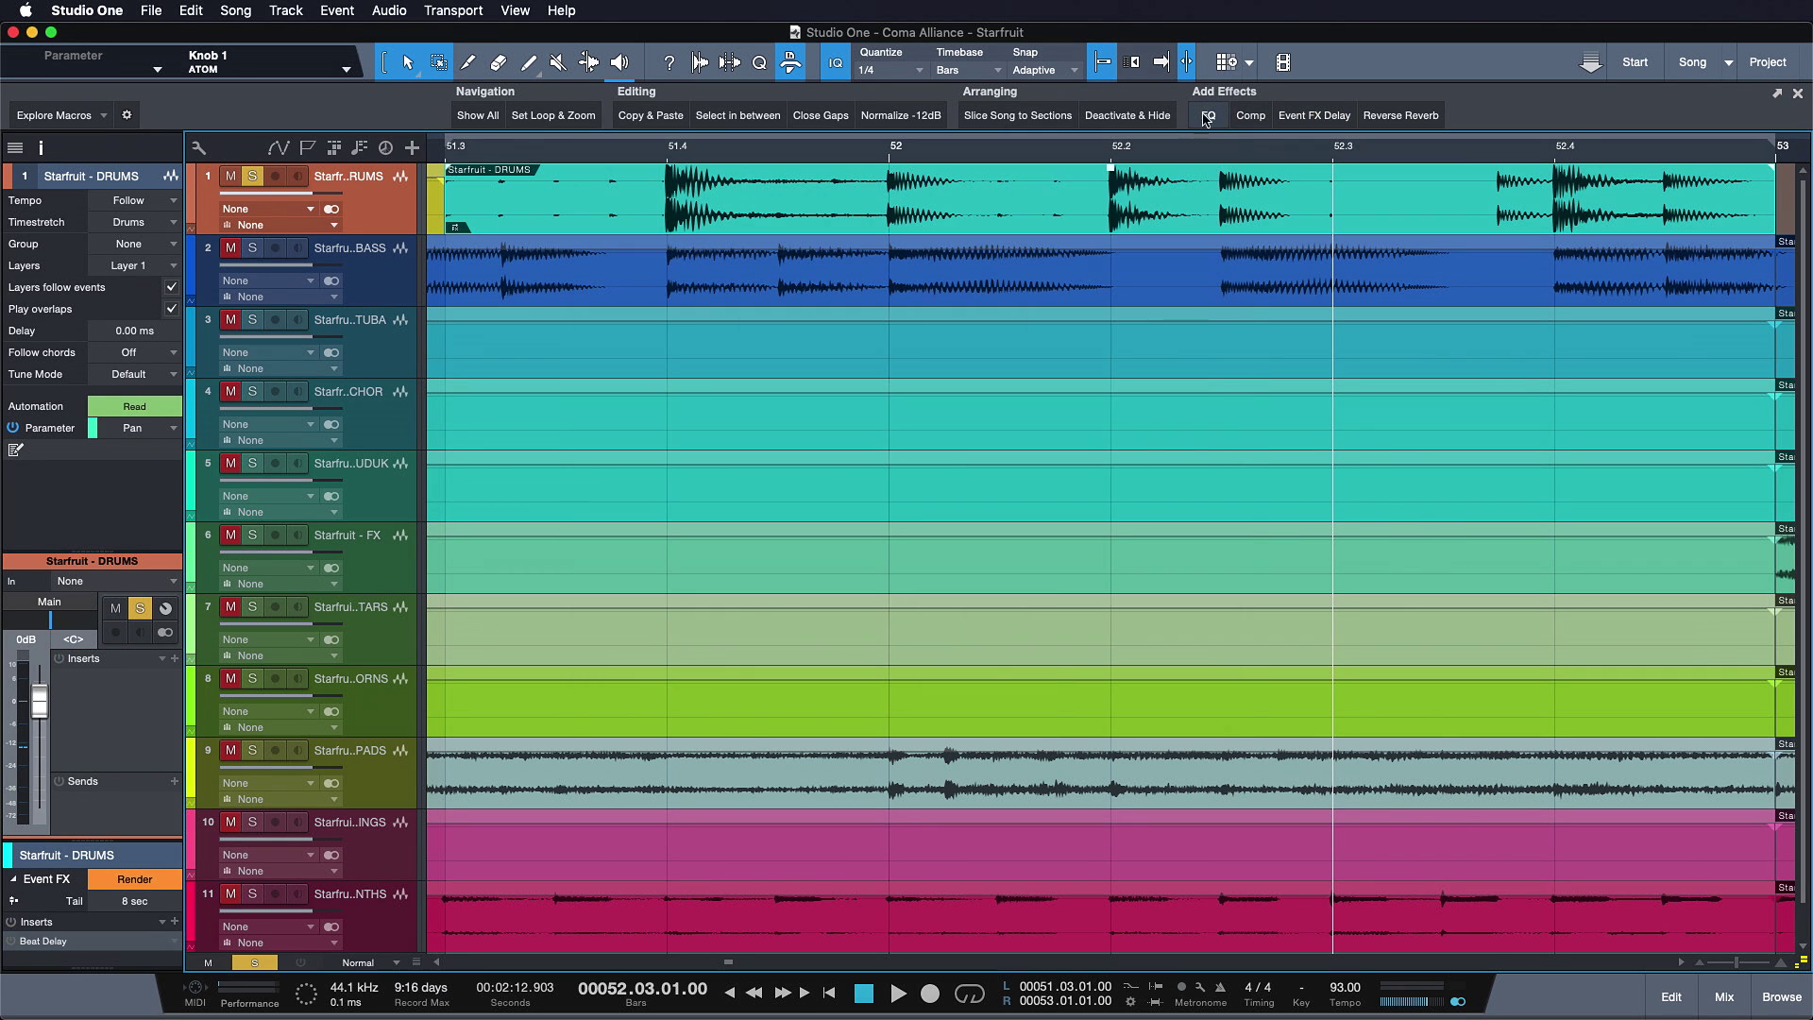
click(1251, 116)
key(ctrl+z)
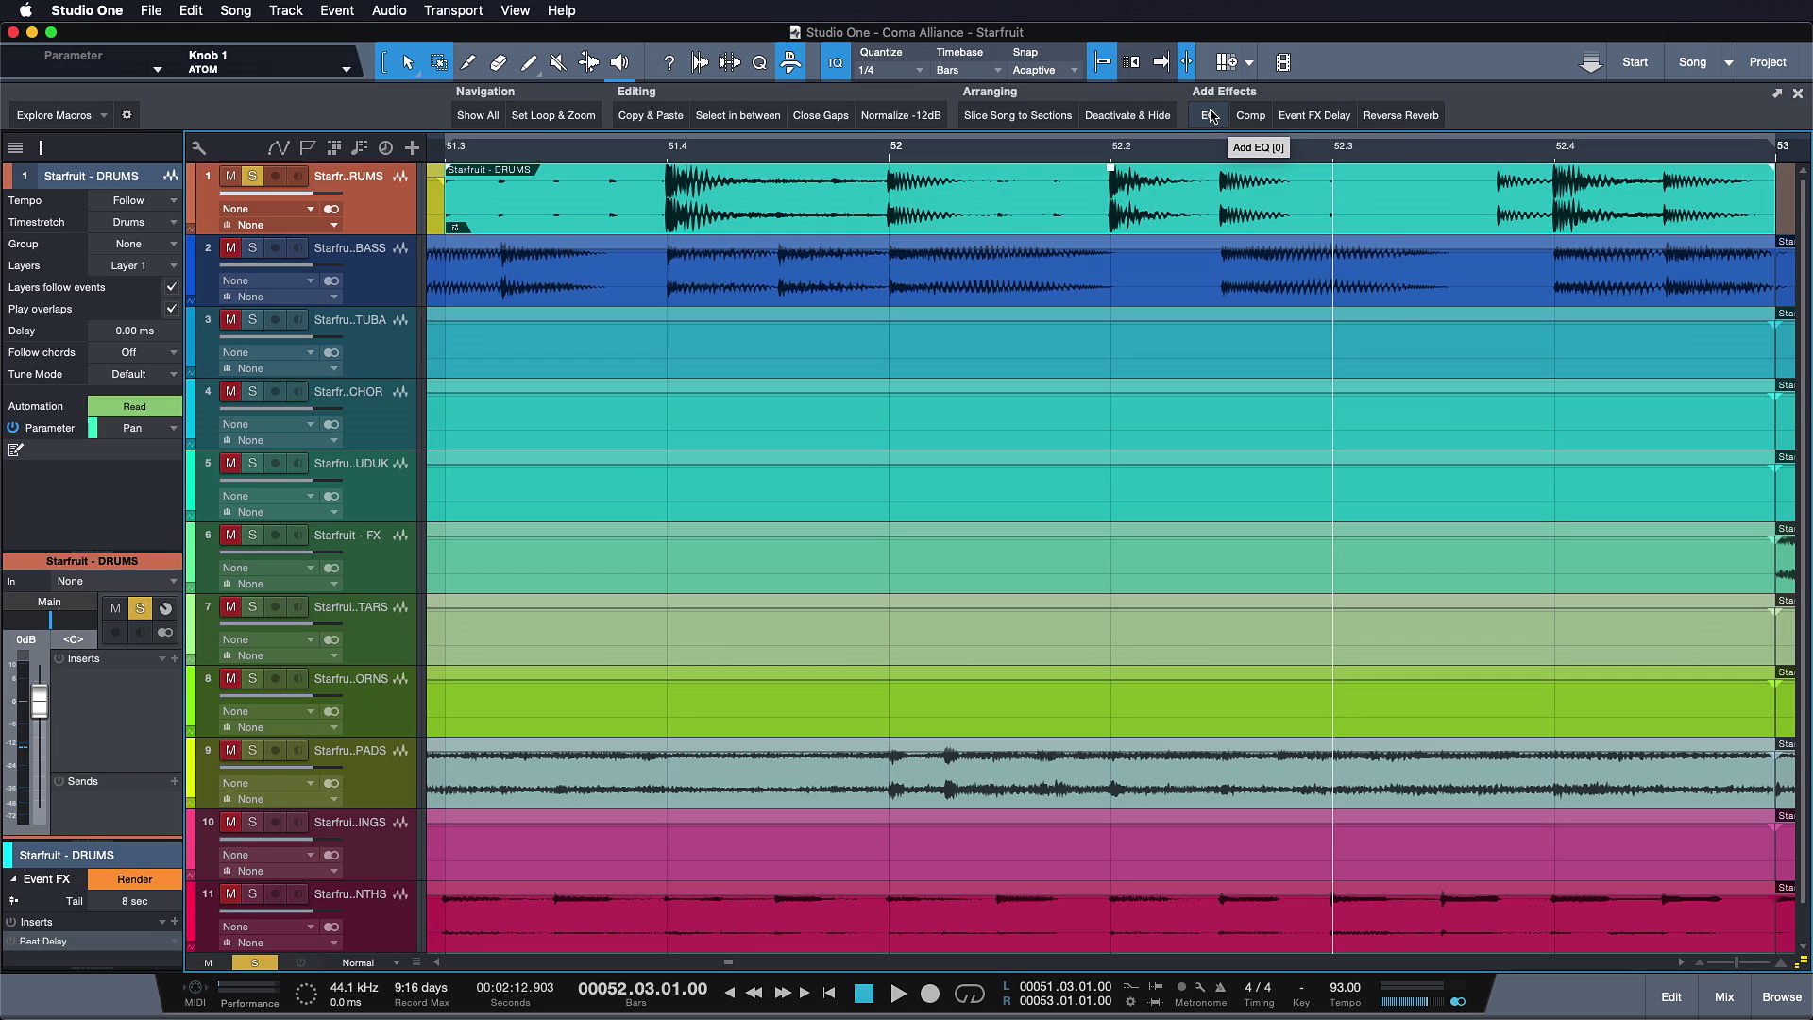
right_click(1212, 115)
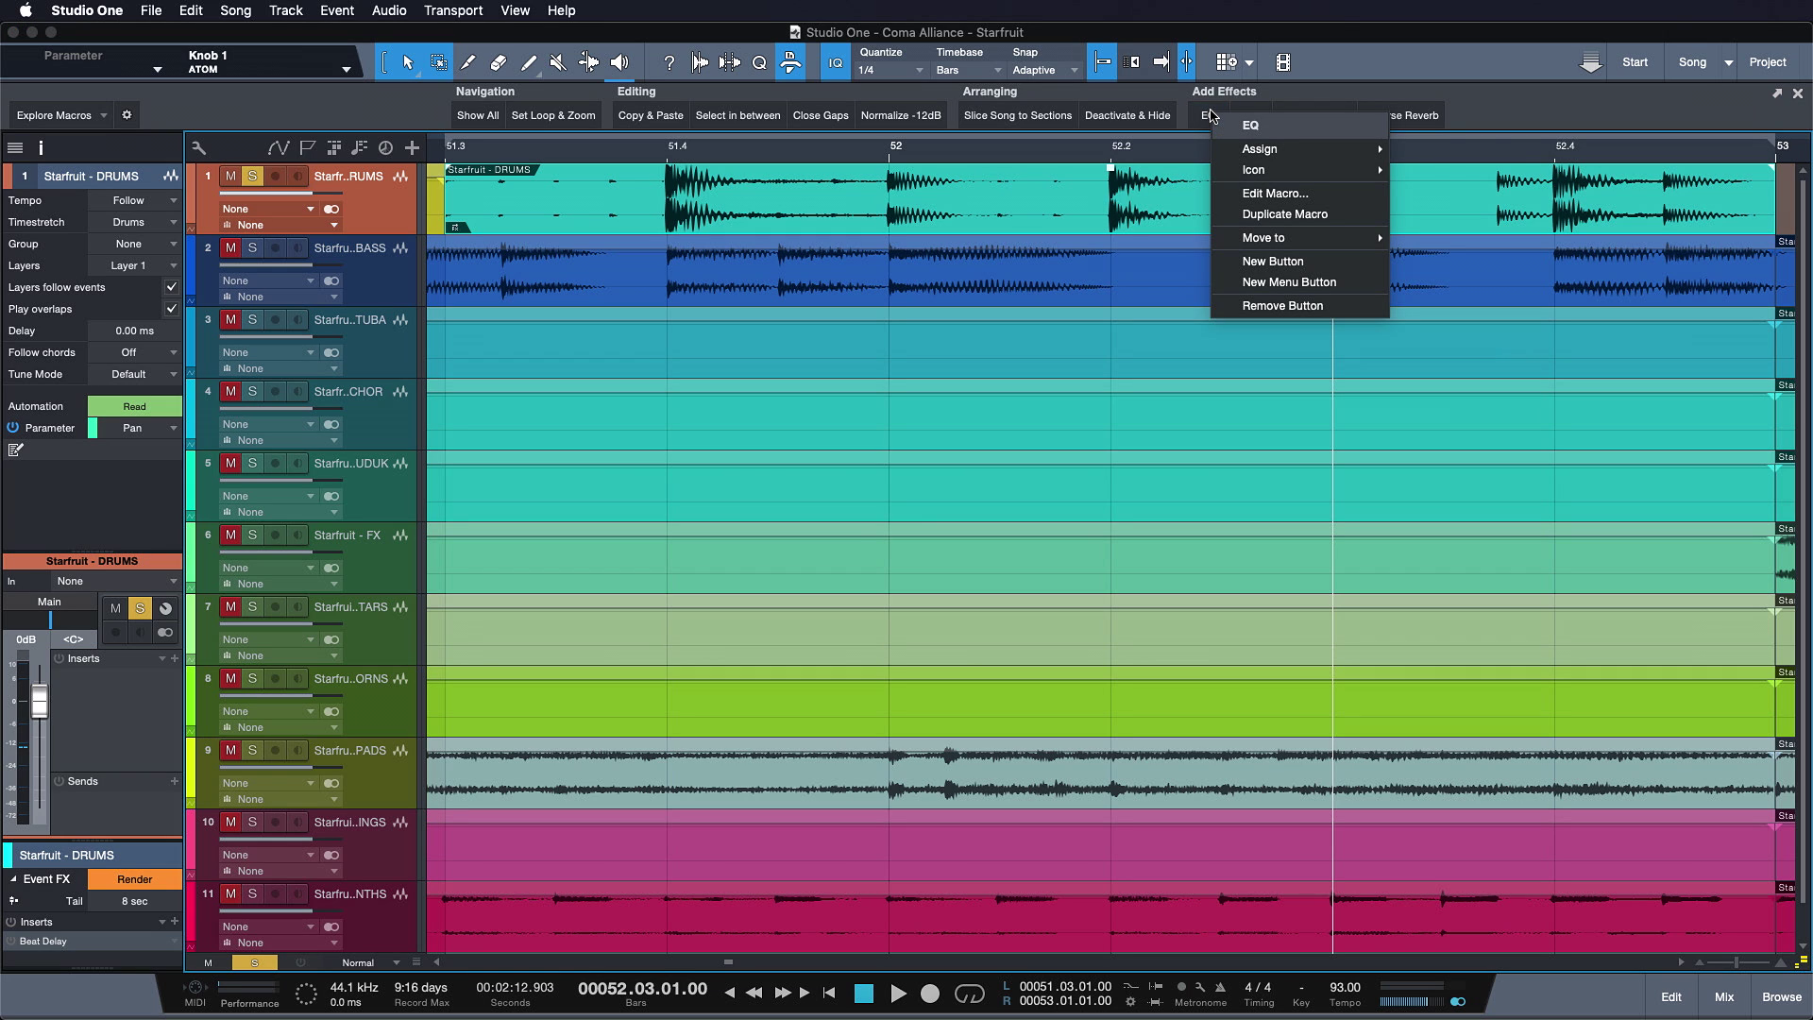
click(1247, 195)
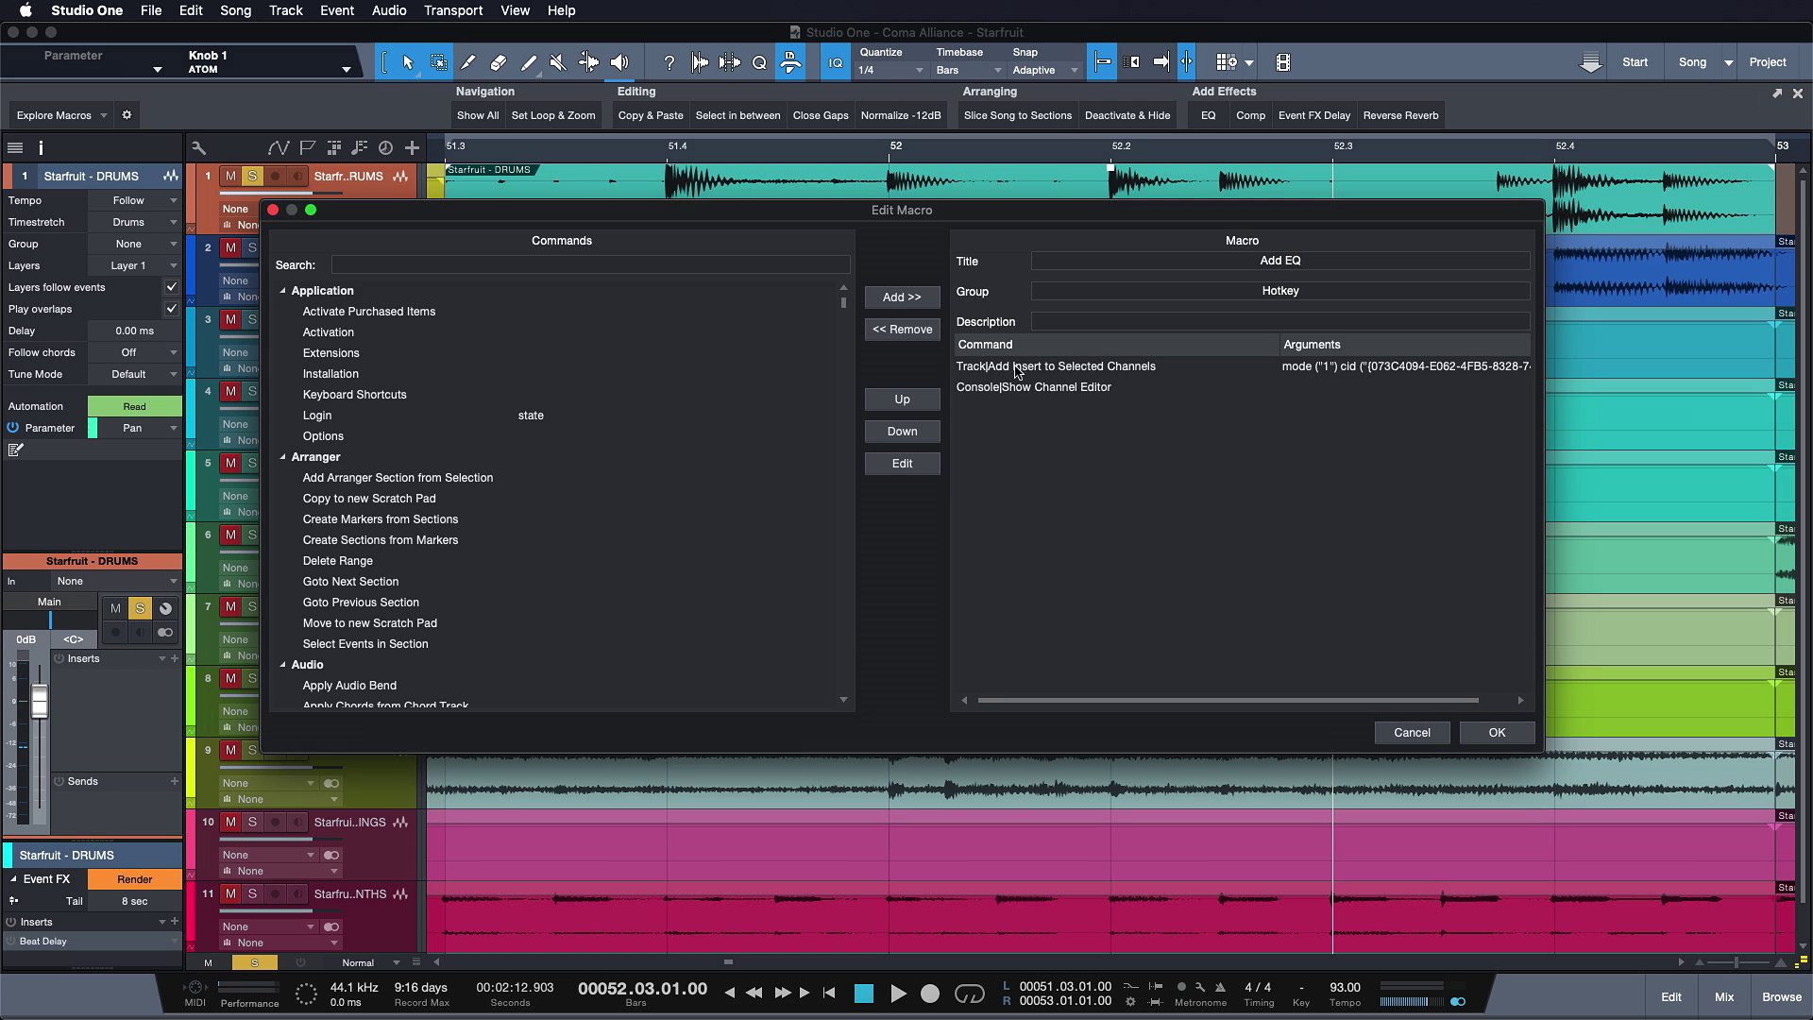
click(1018, 372)
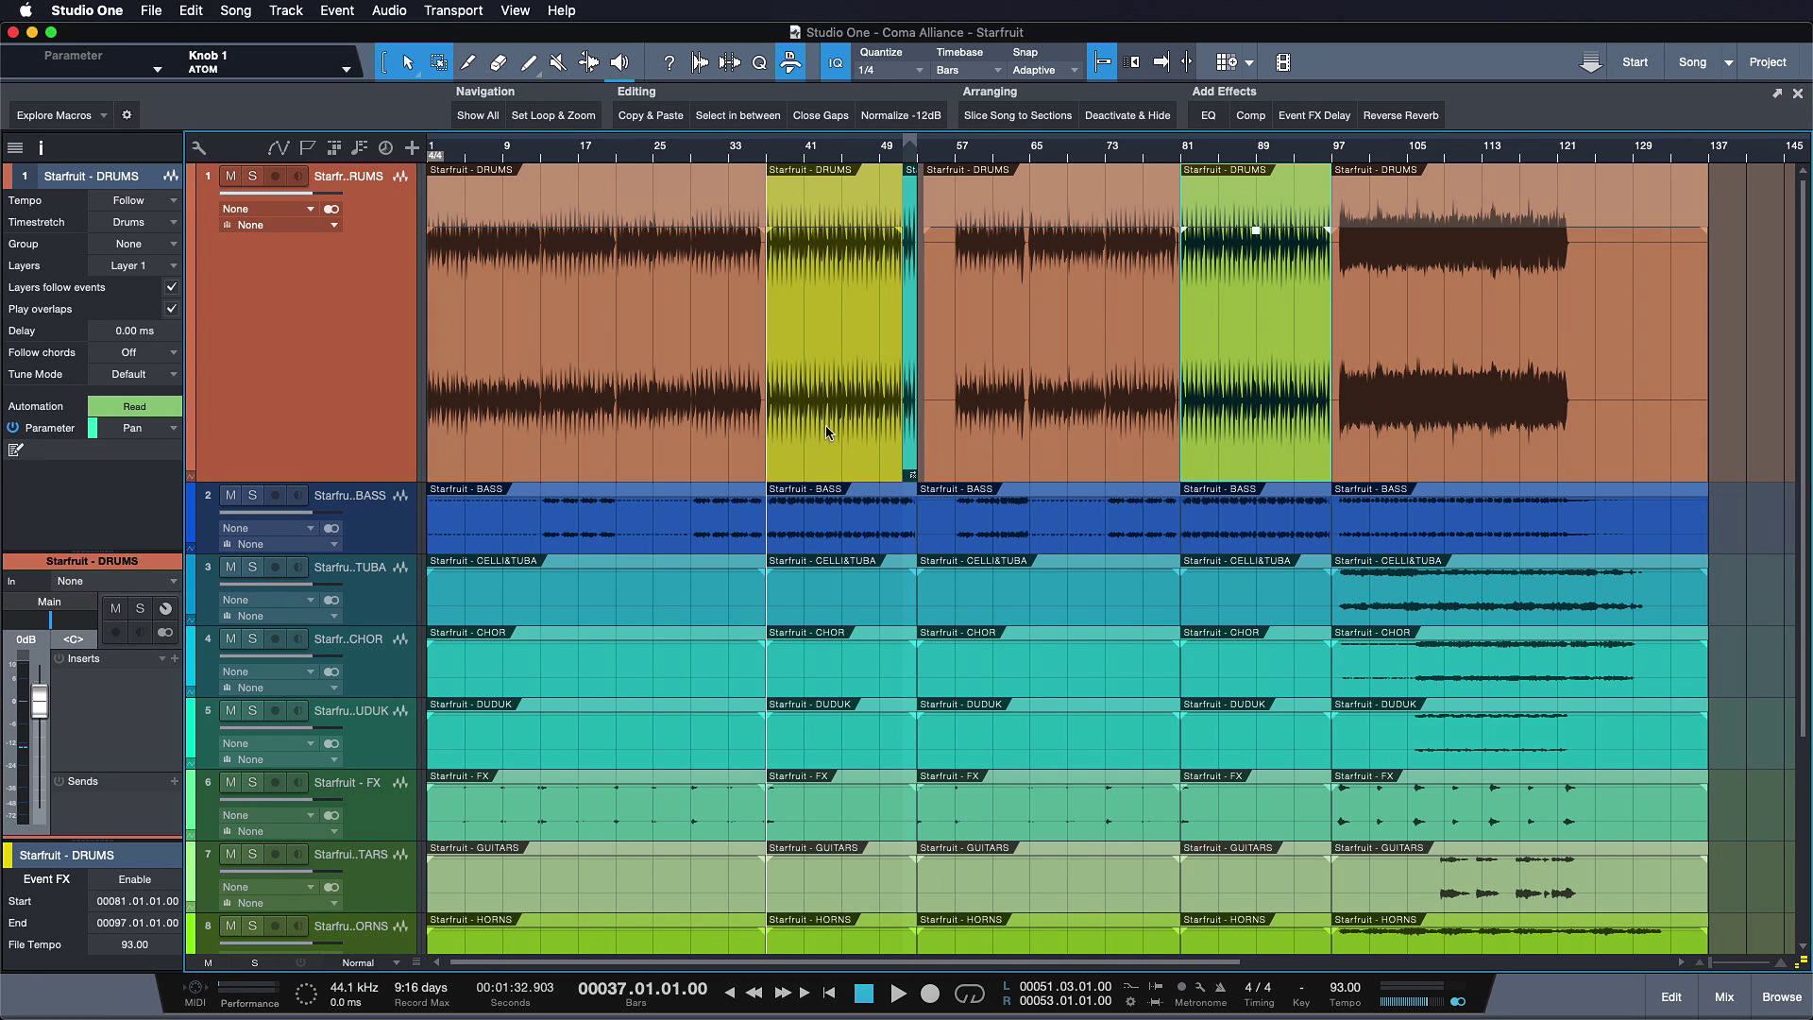
Delete the drums event that spans bars 81 to 97
click(1245, 380)
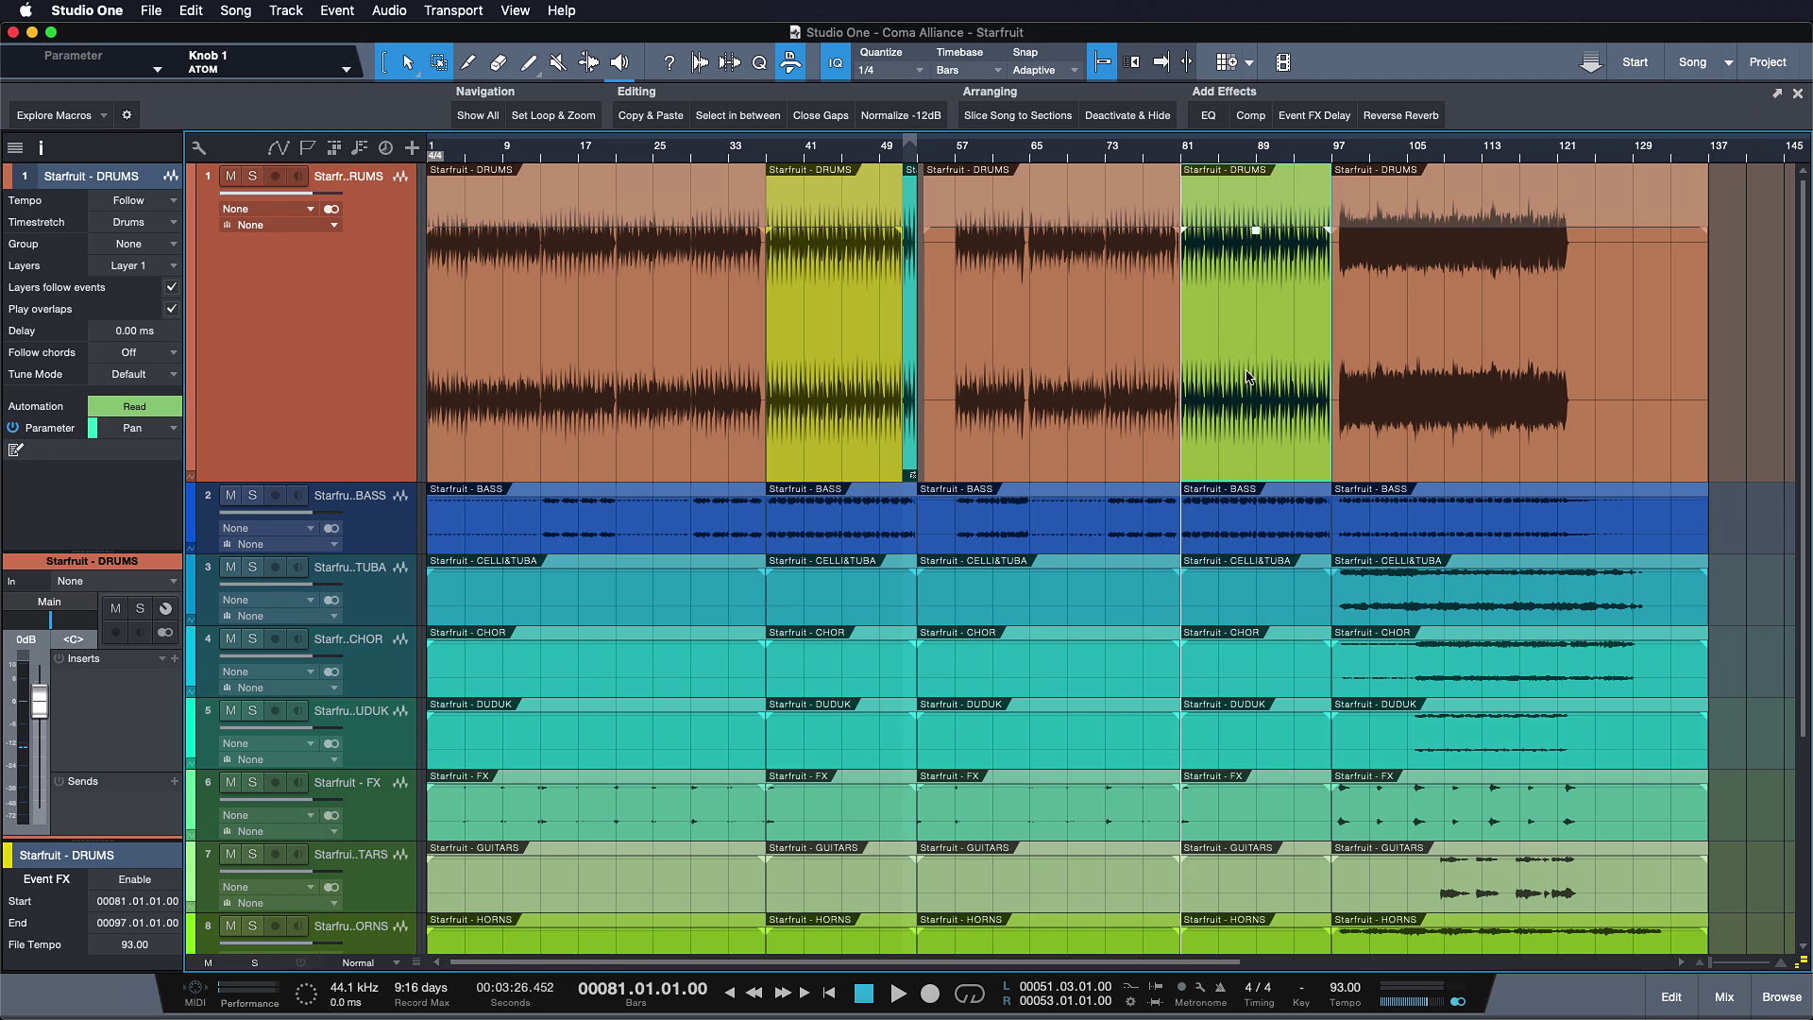
key(Delete)
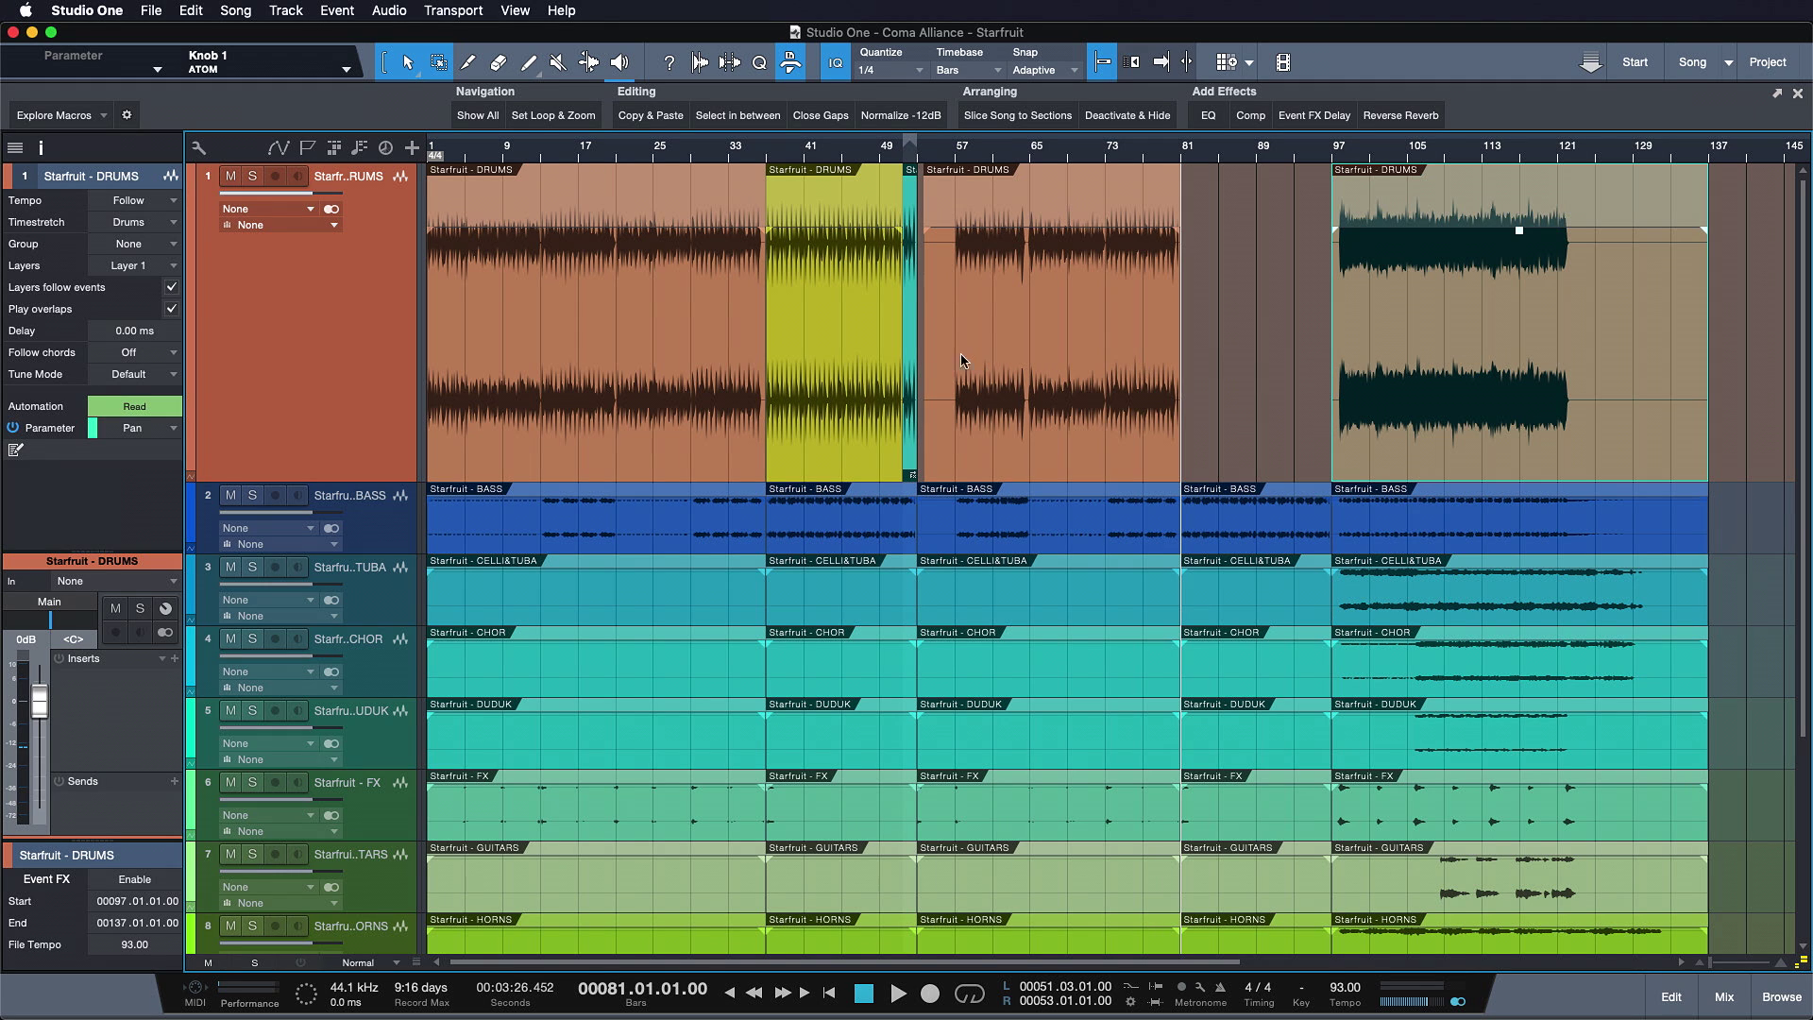
Try copying the drums events at bars 37 and 51 into the gap at bar 81 with separate copy and paste commands, removing the pasted copies
click(870, 384)
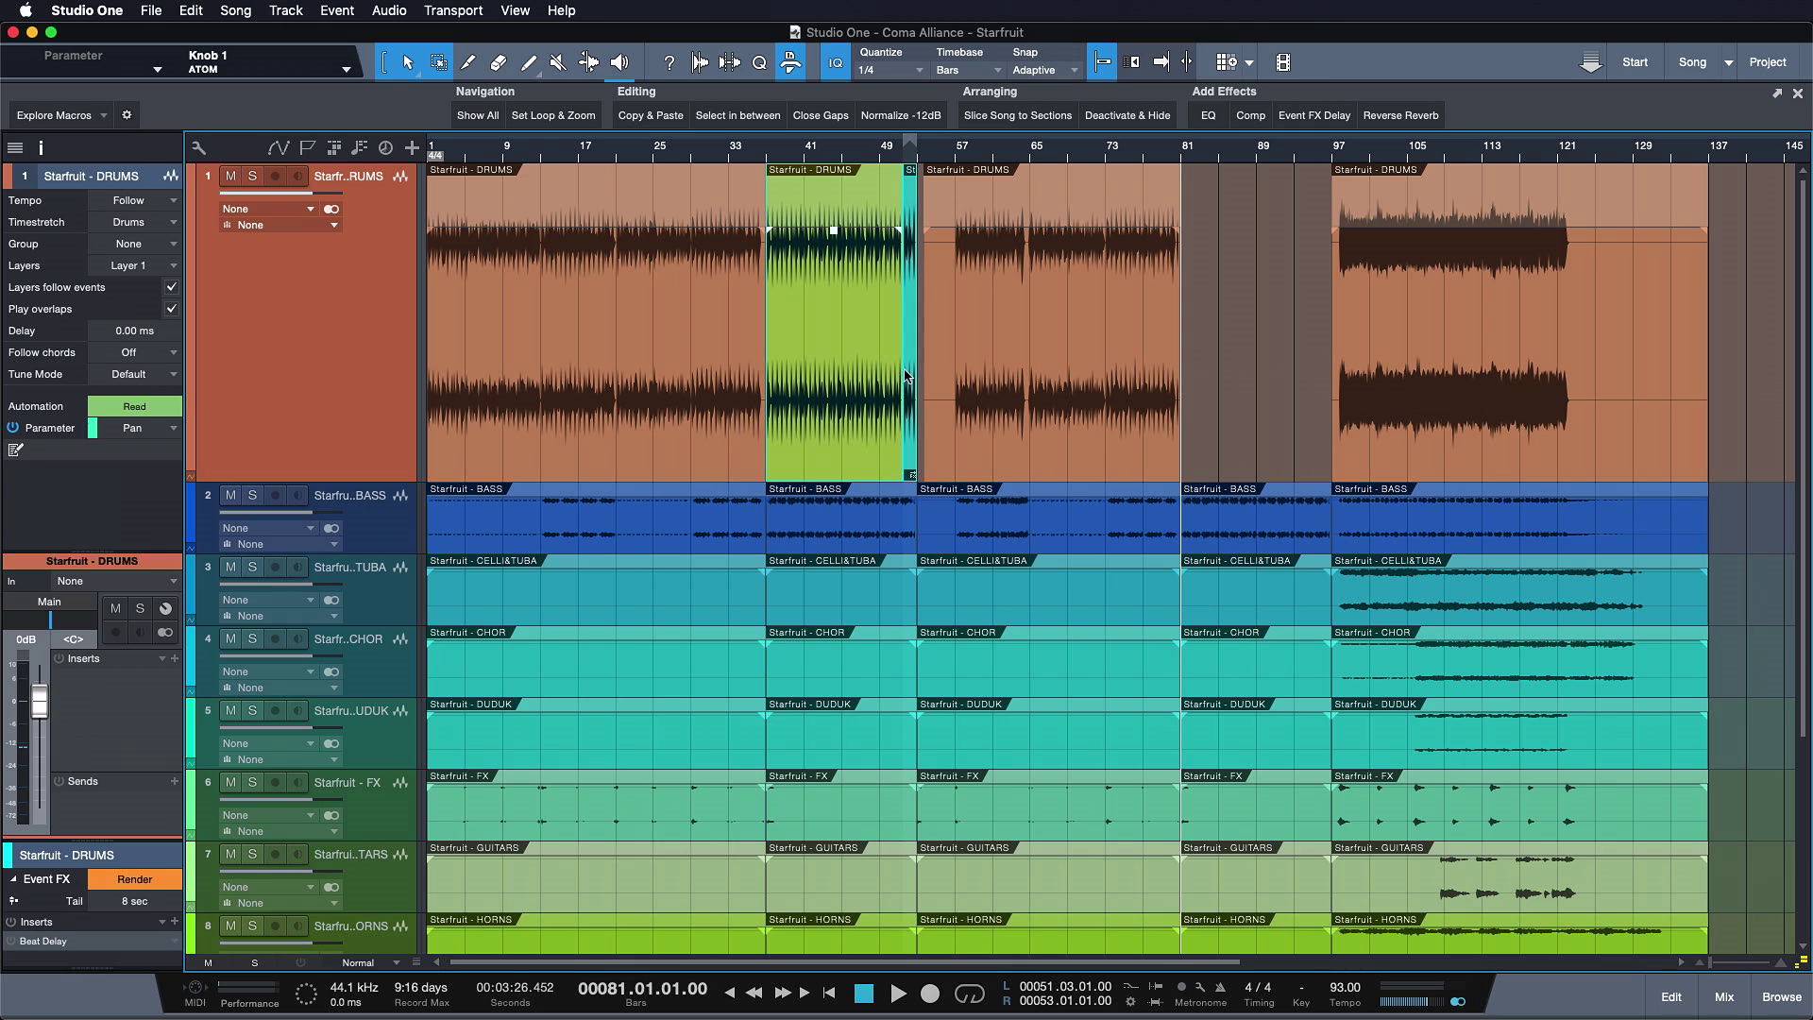
key(super+c)
key(super+v)
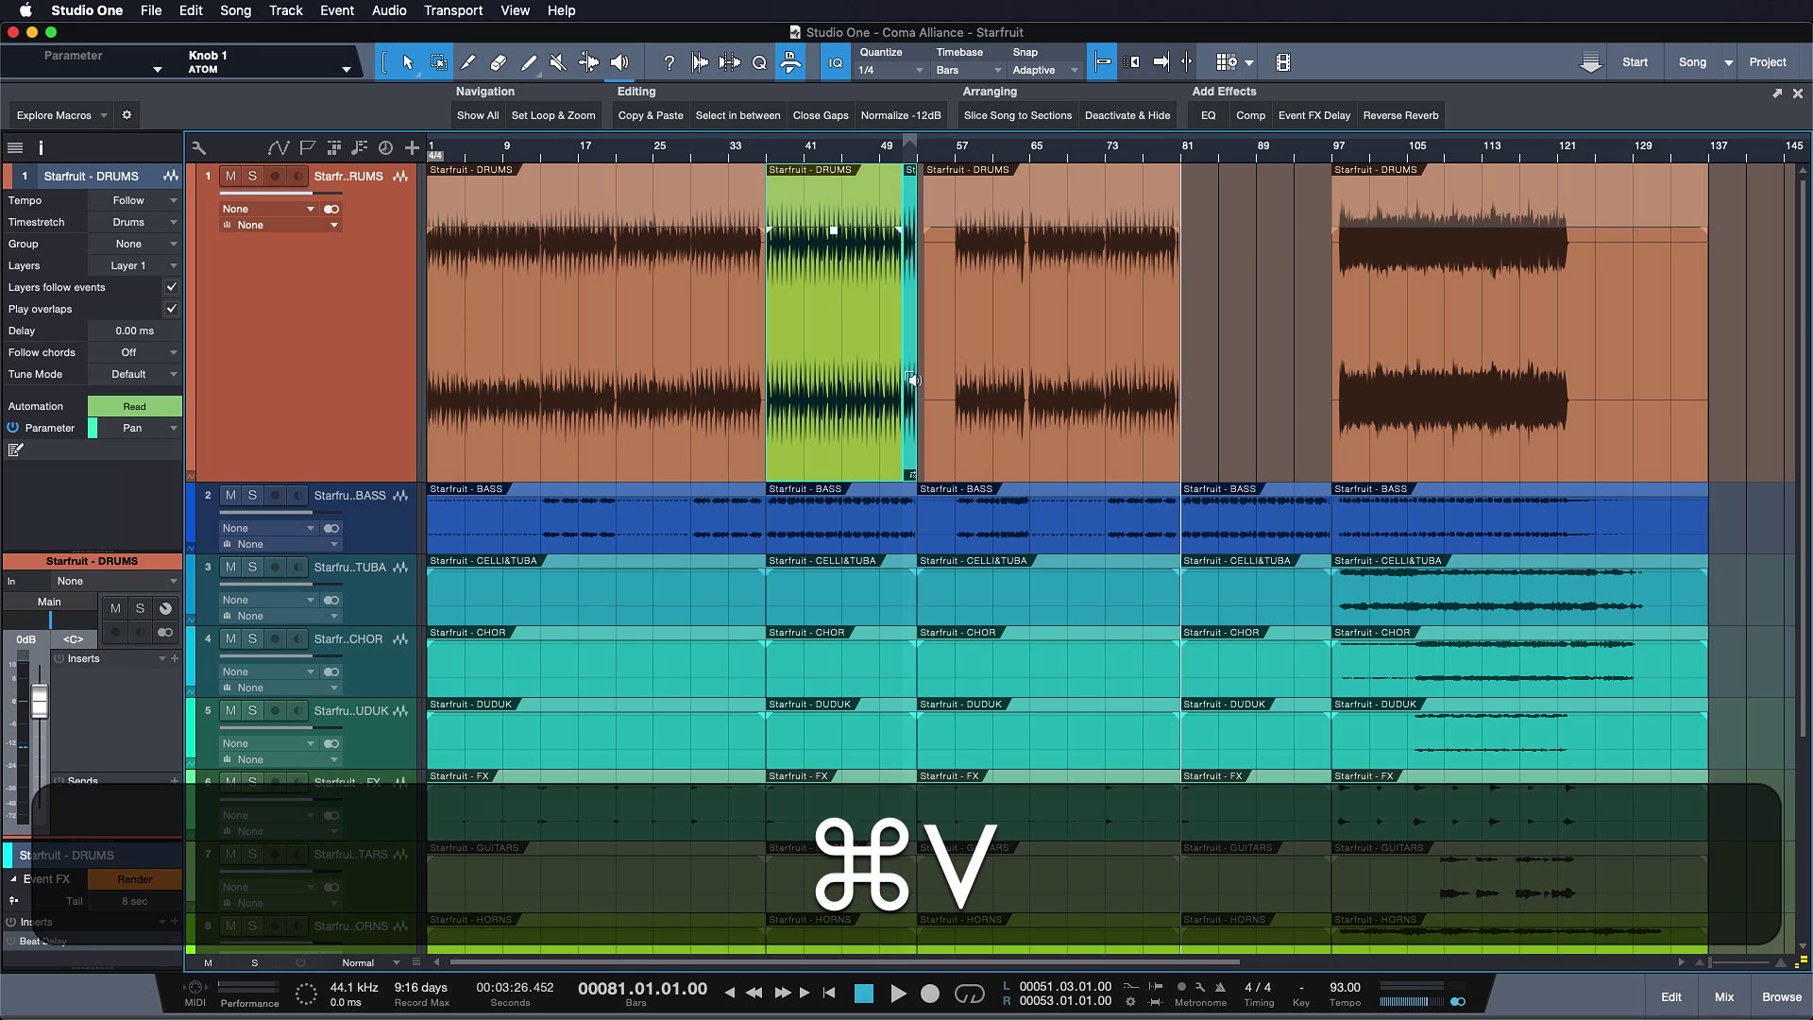
key(super+z)
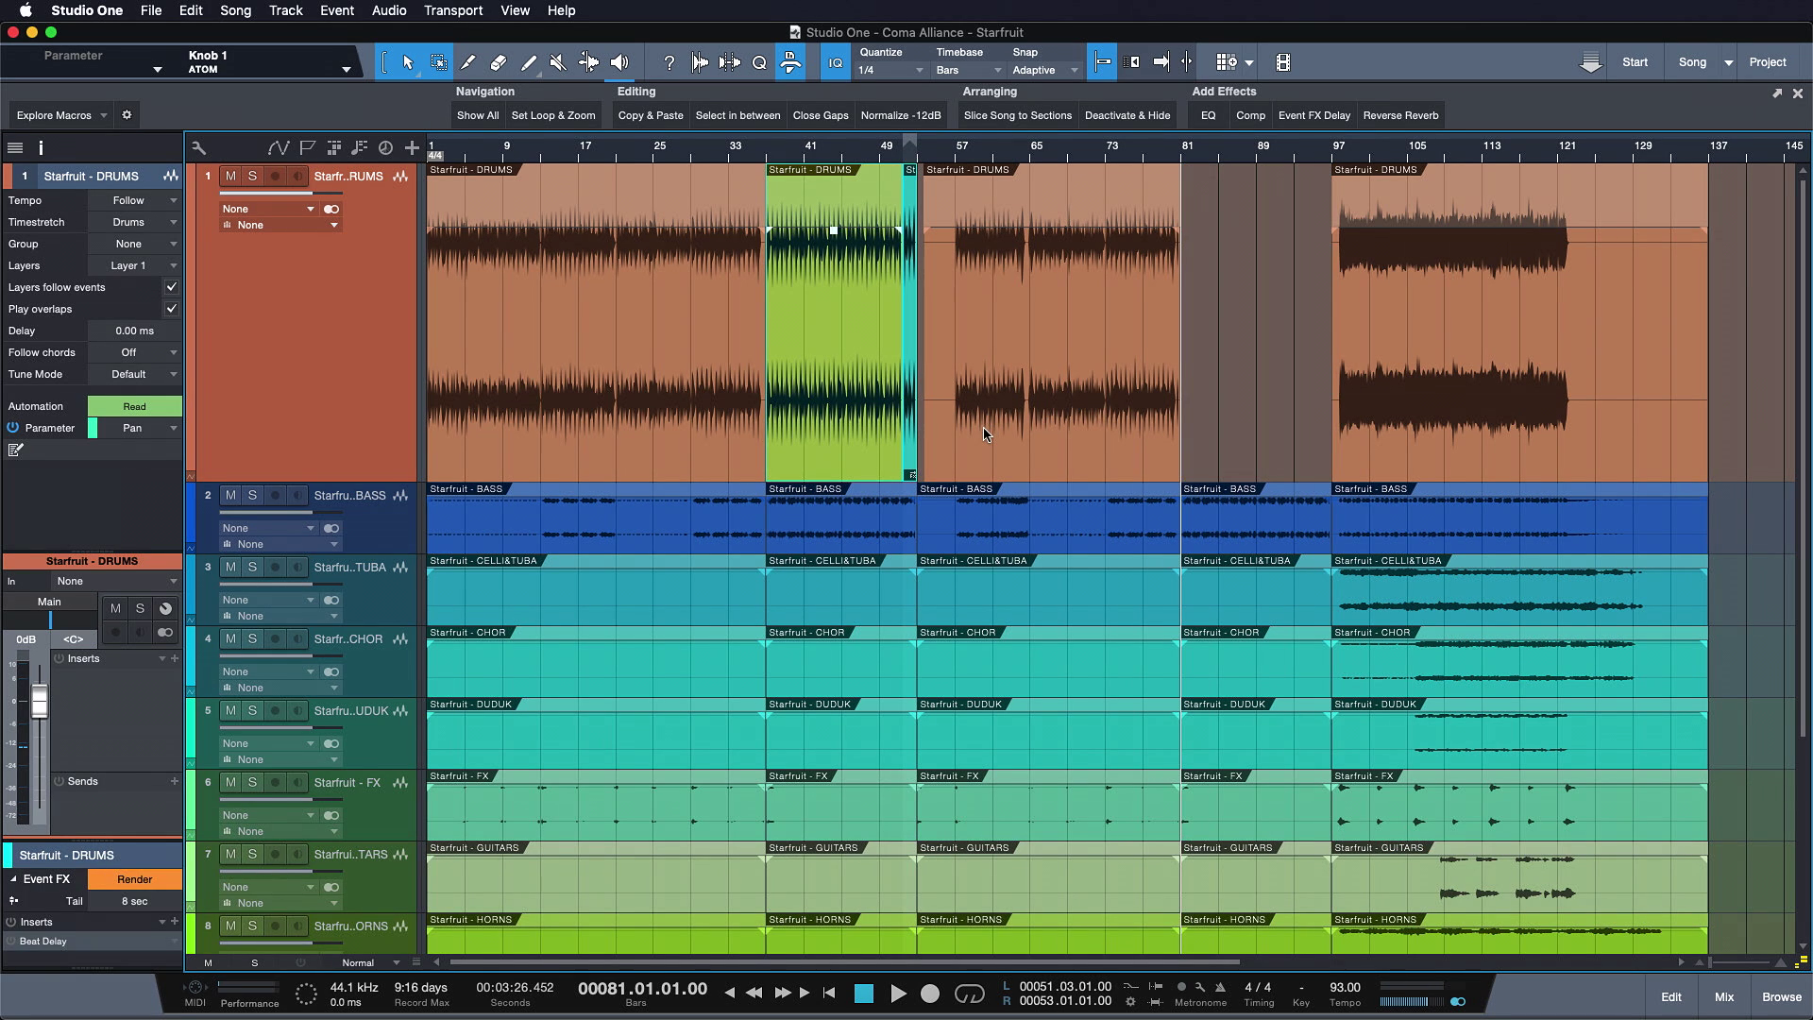
key(super+z)
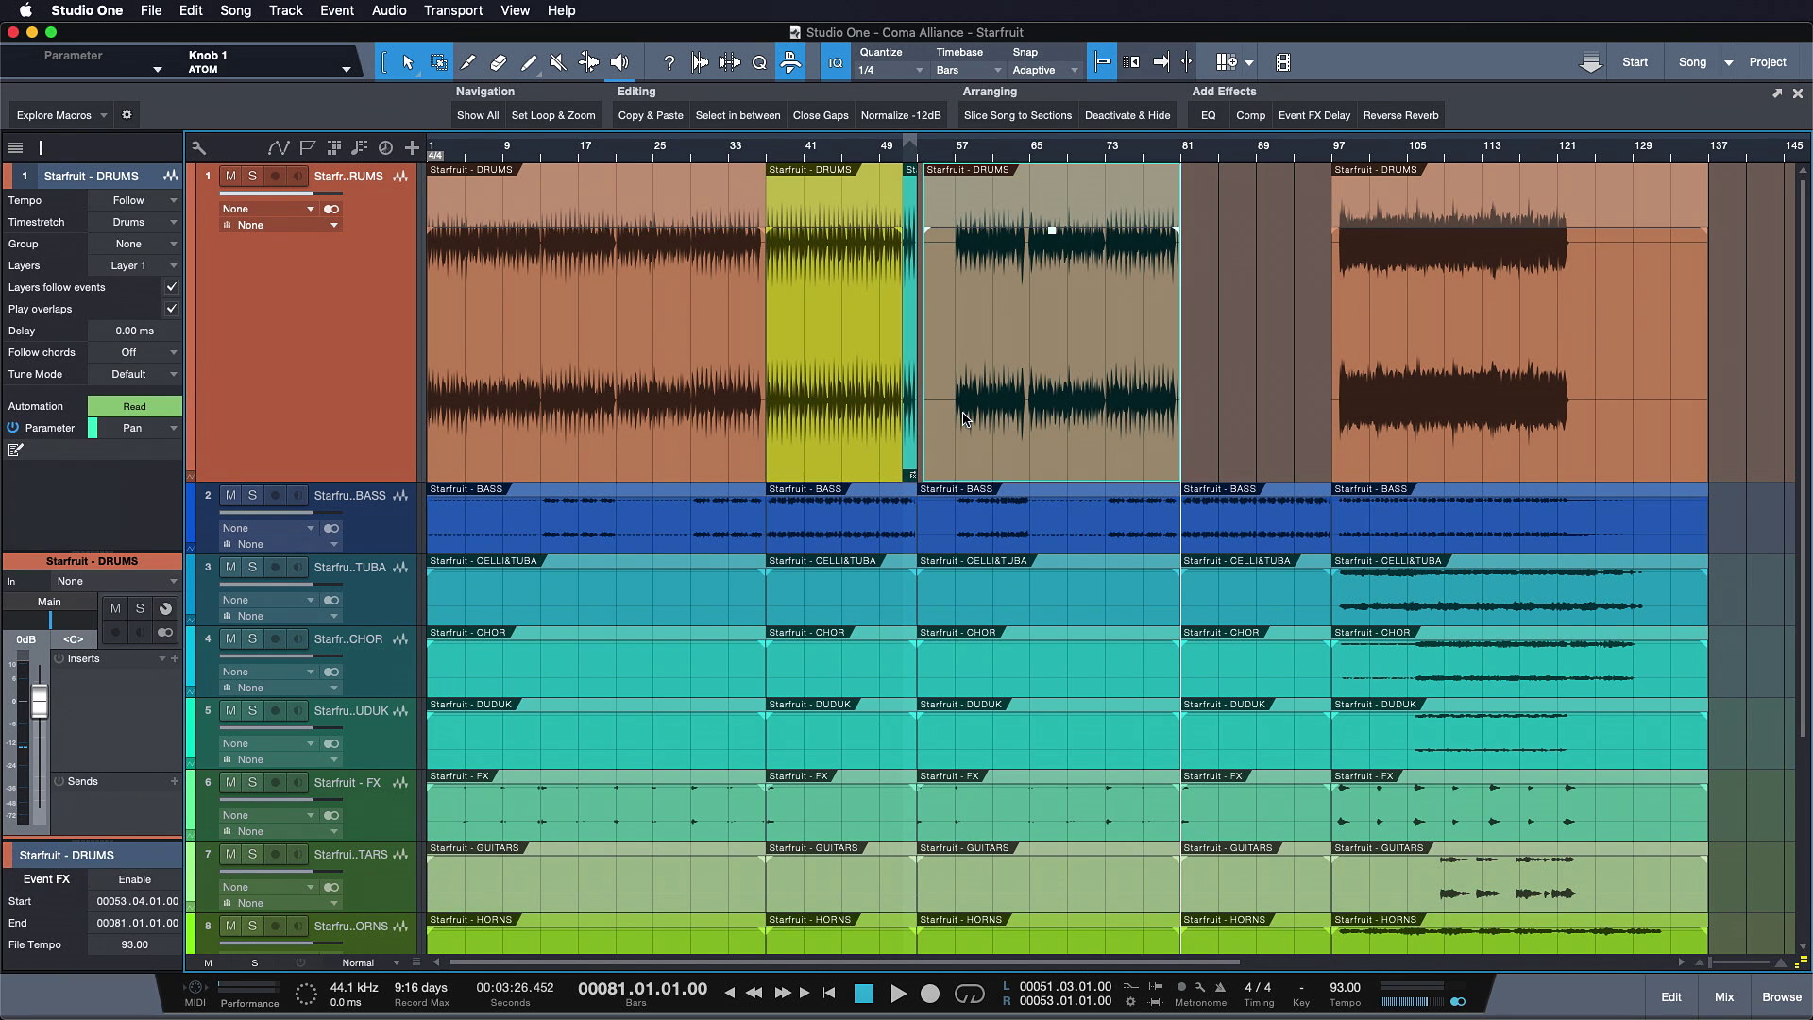
click(850, 417)
click(914, 411)
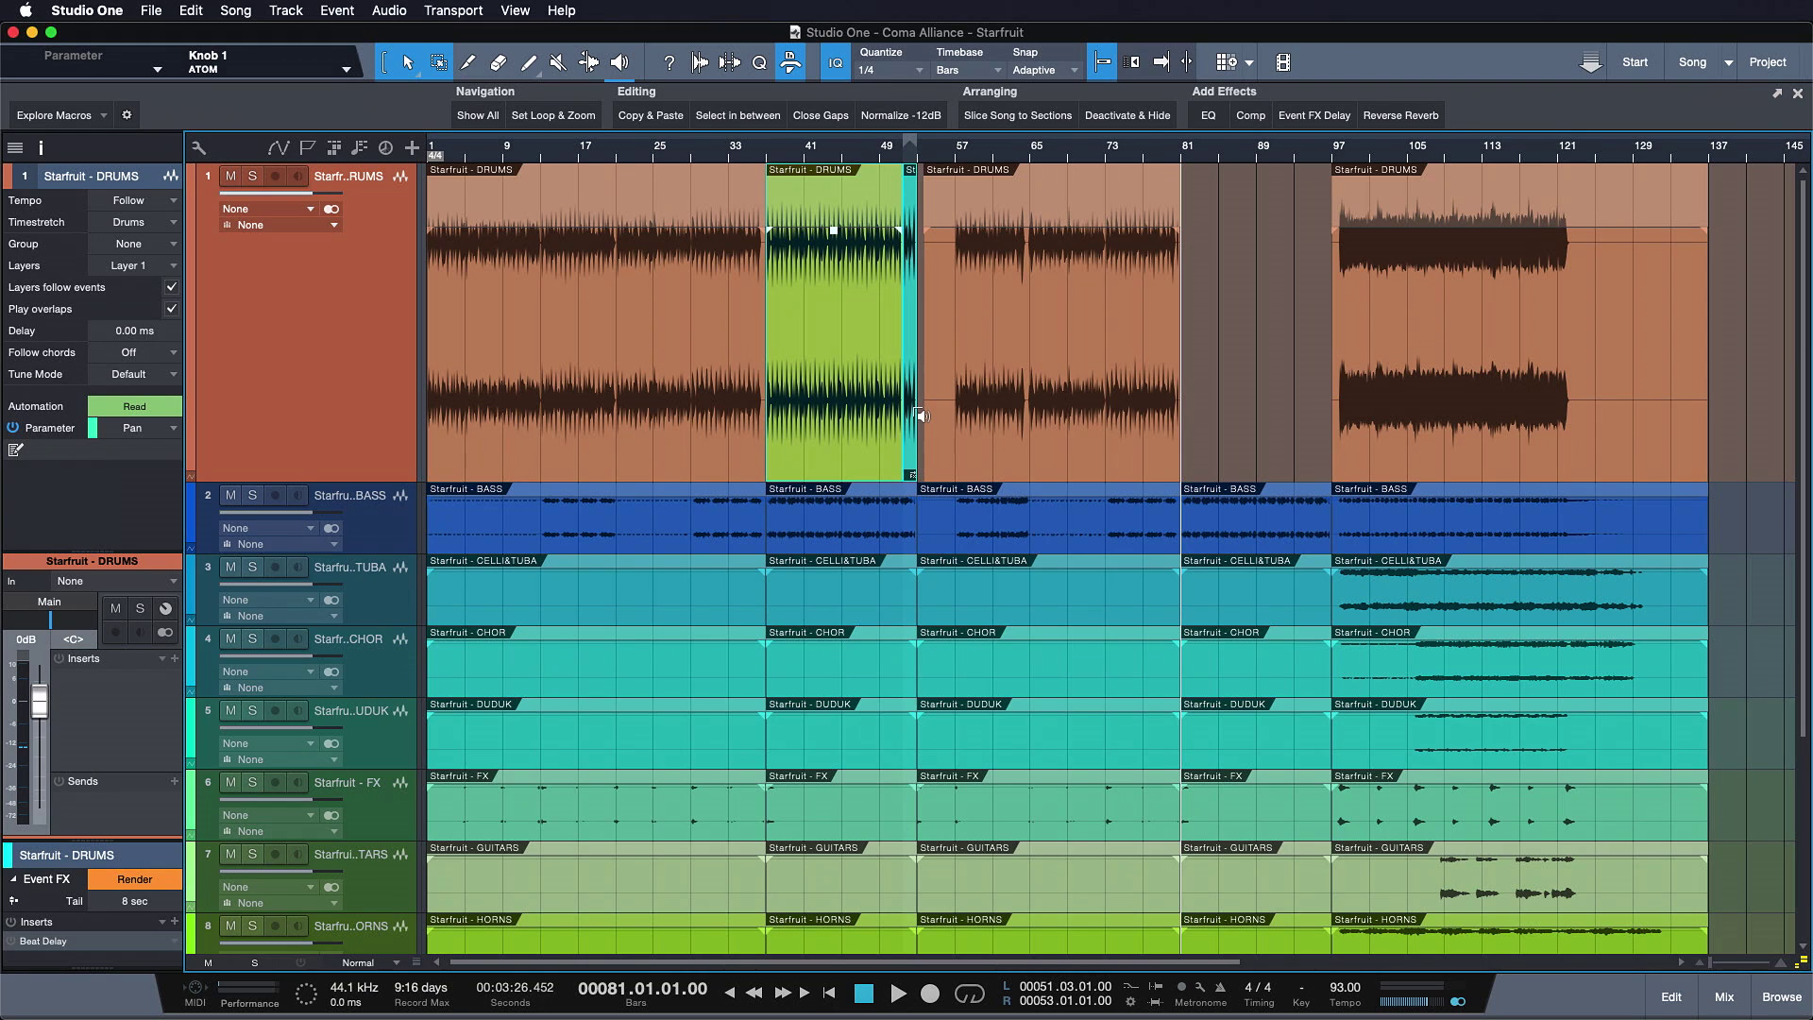
key(super+v)
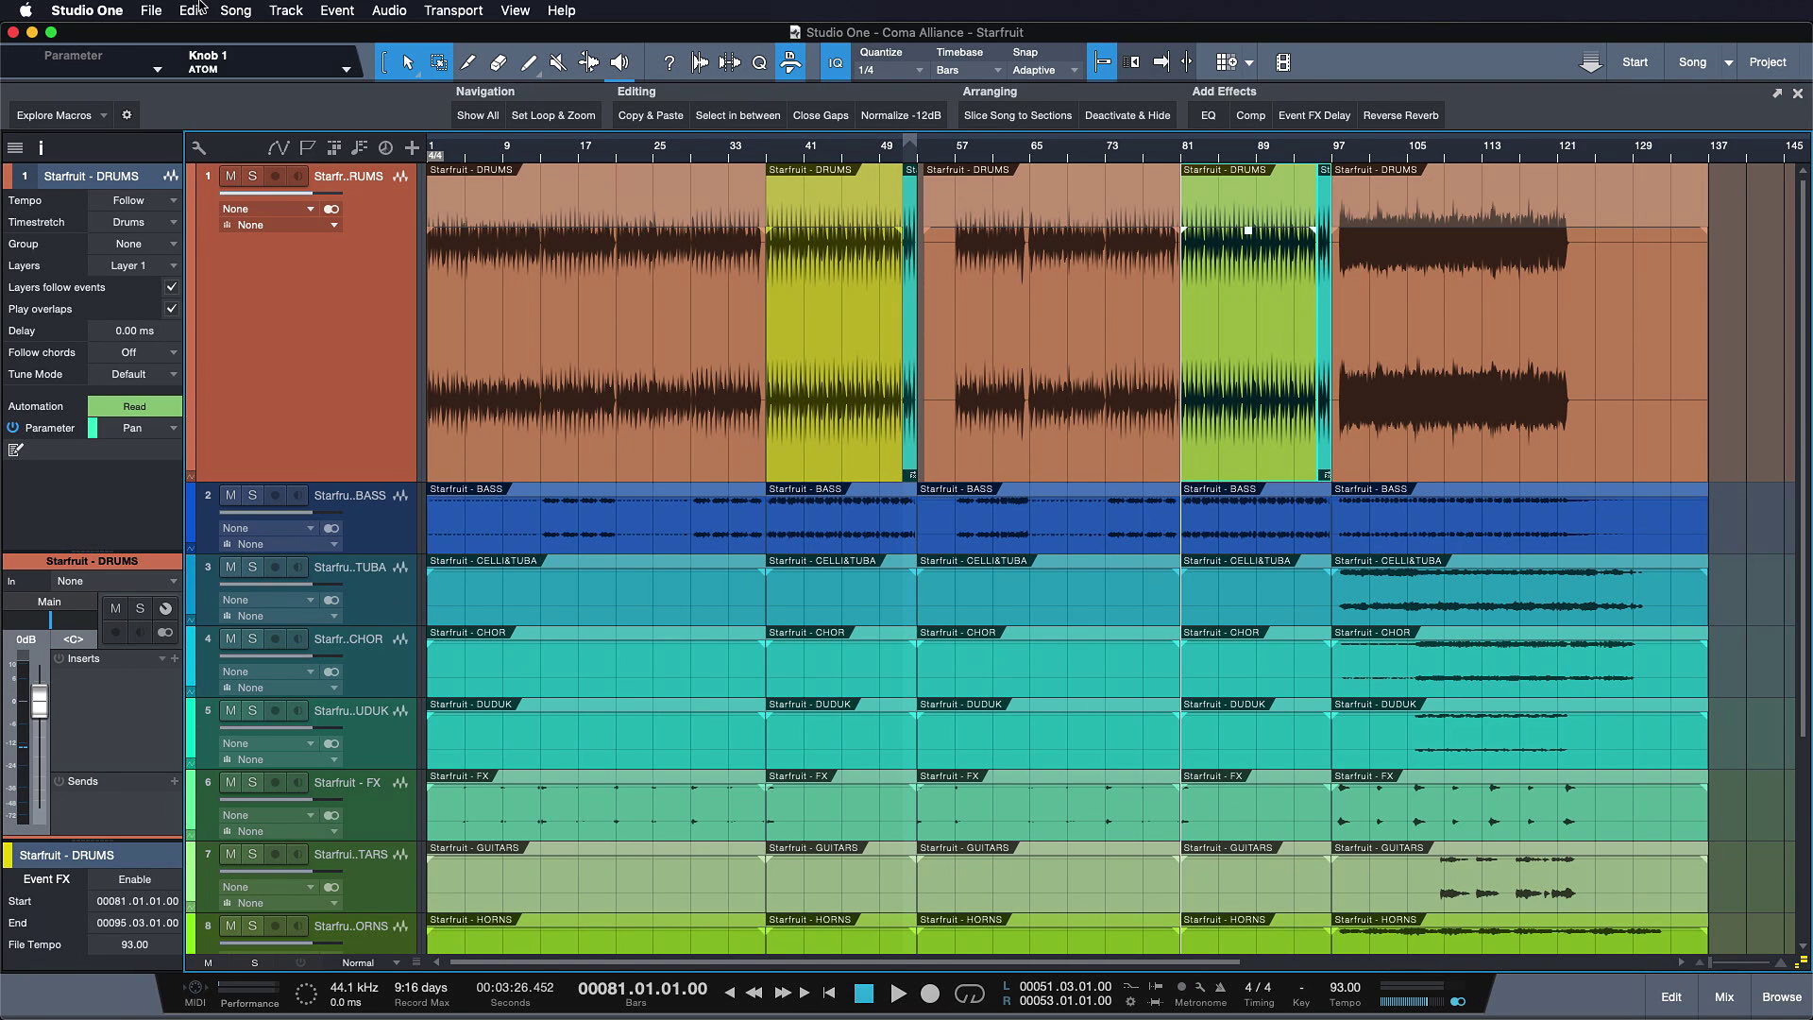
key(Delete)
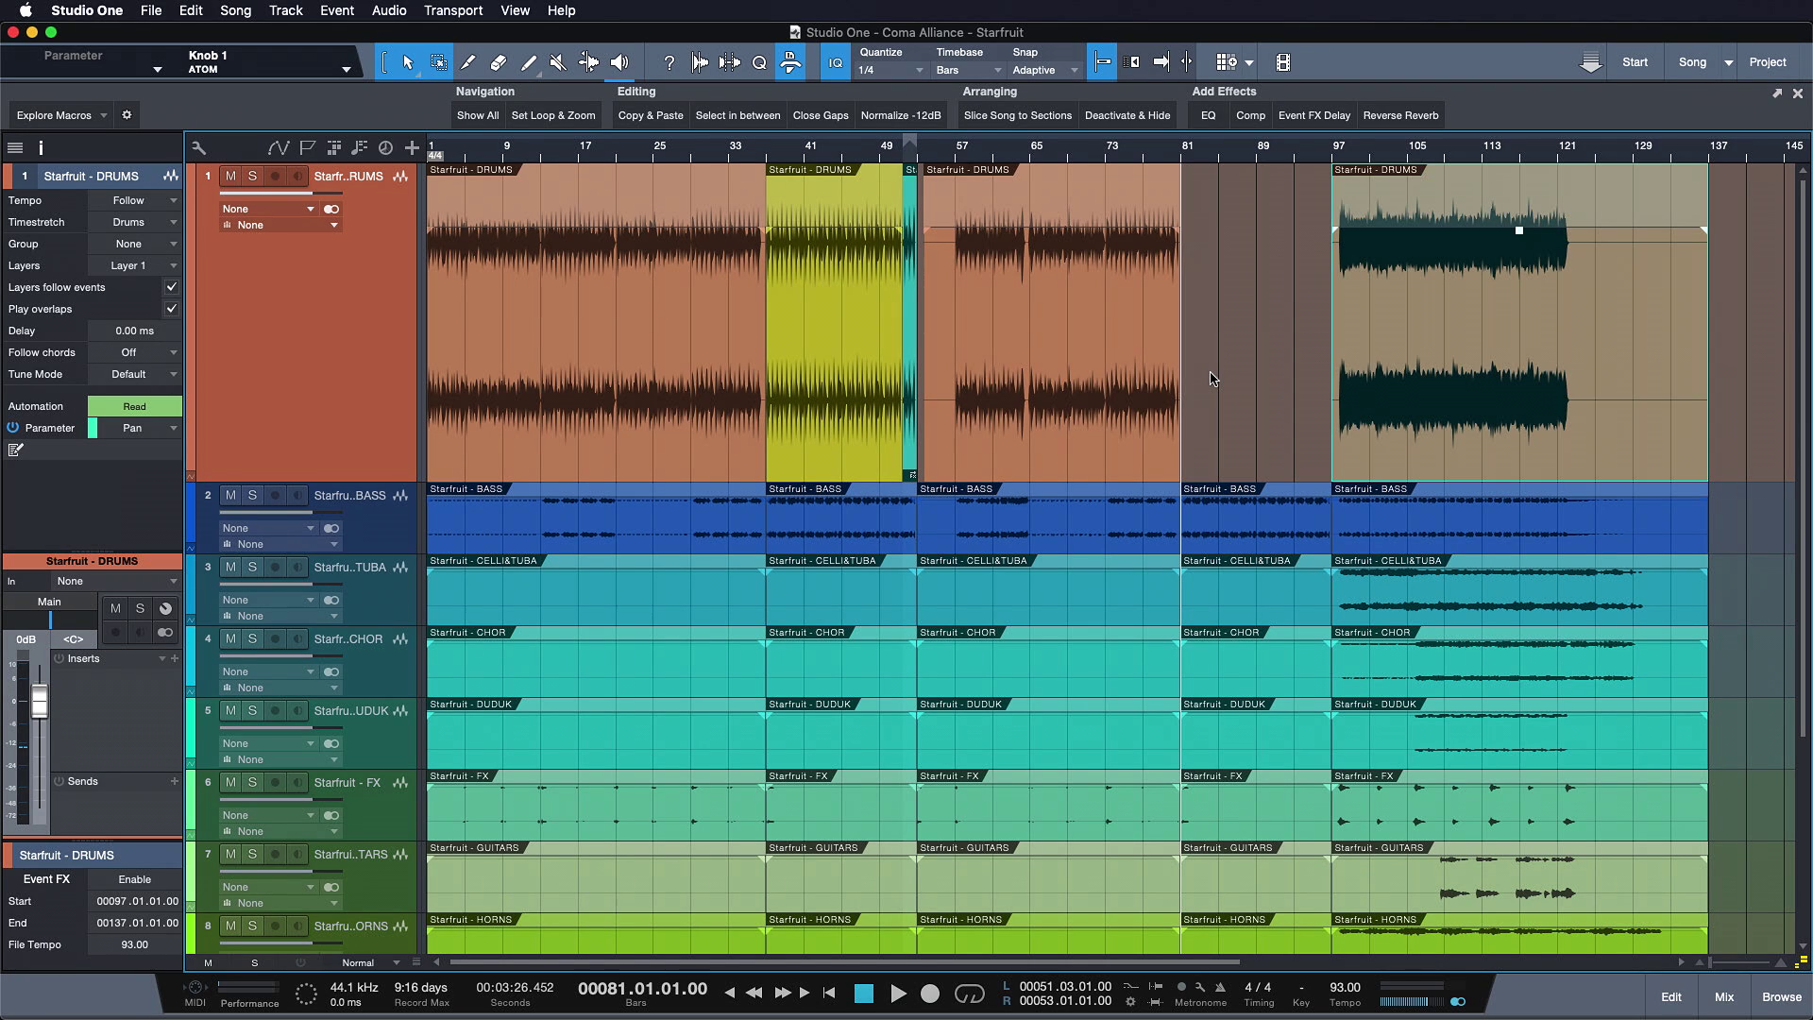
click(833, 381)
key(super+c)
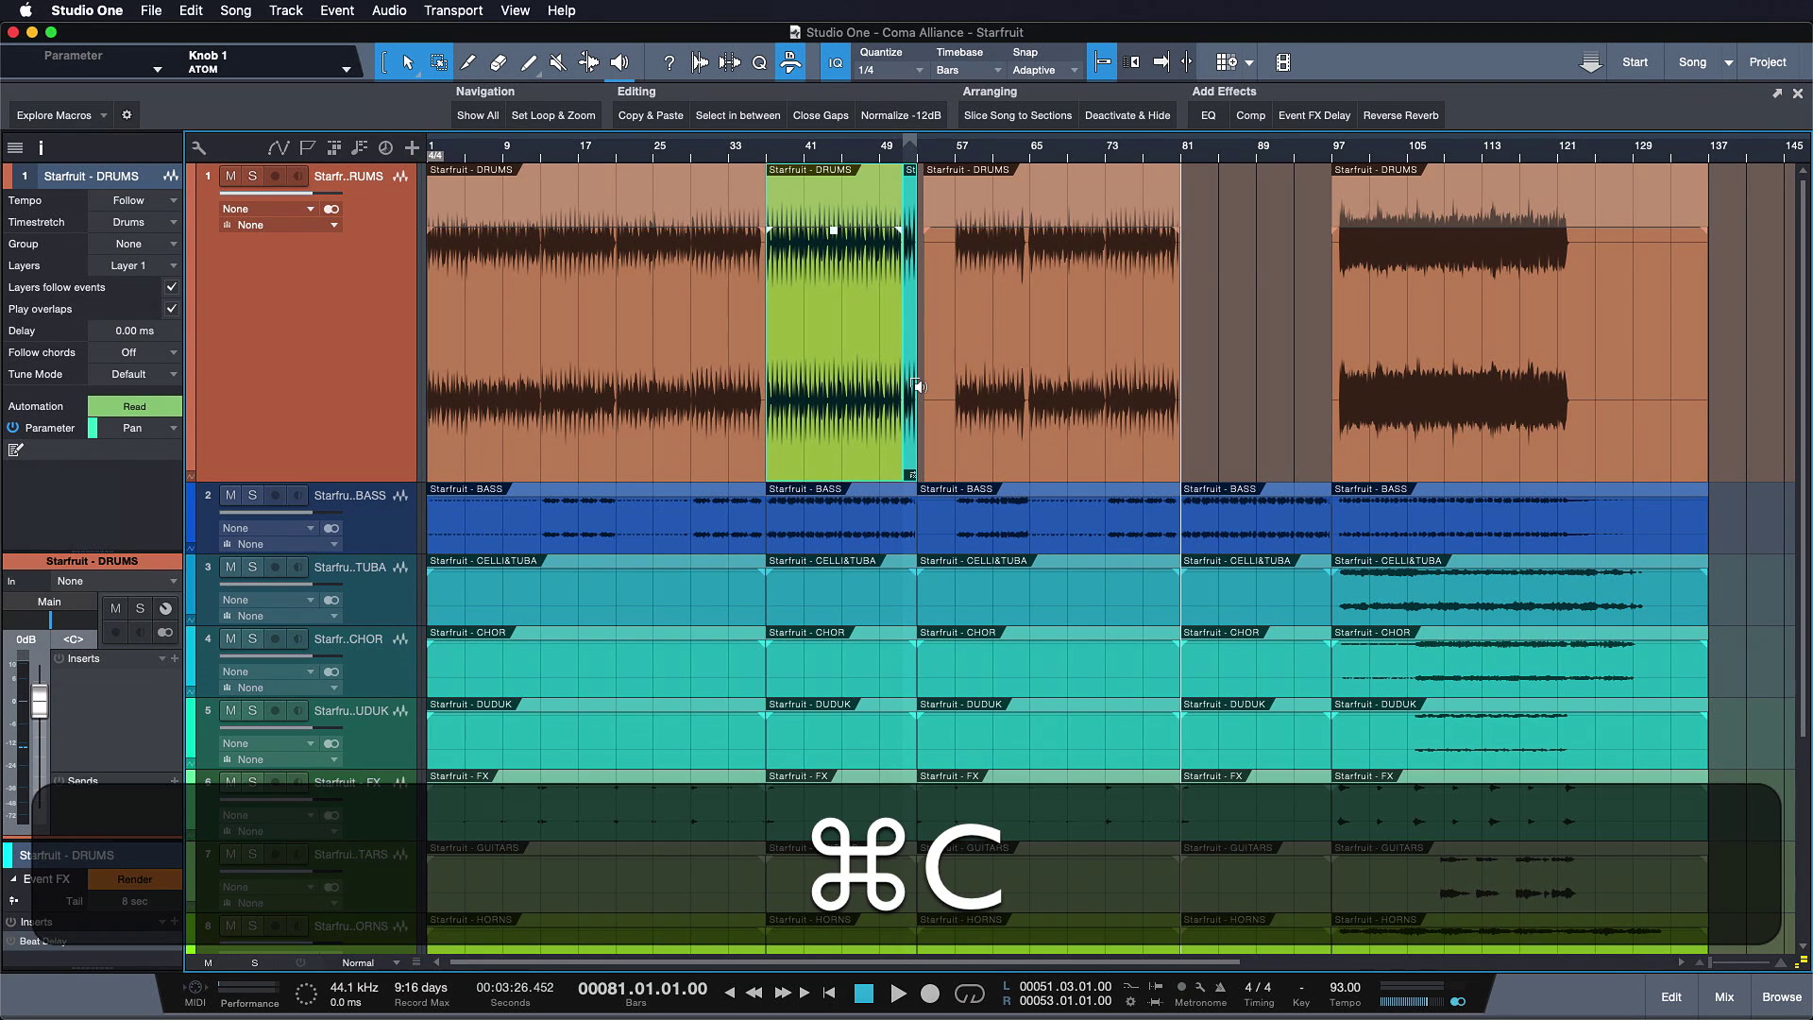
key(super+v)
key(super+z)
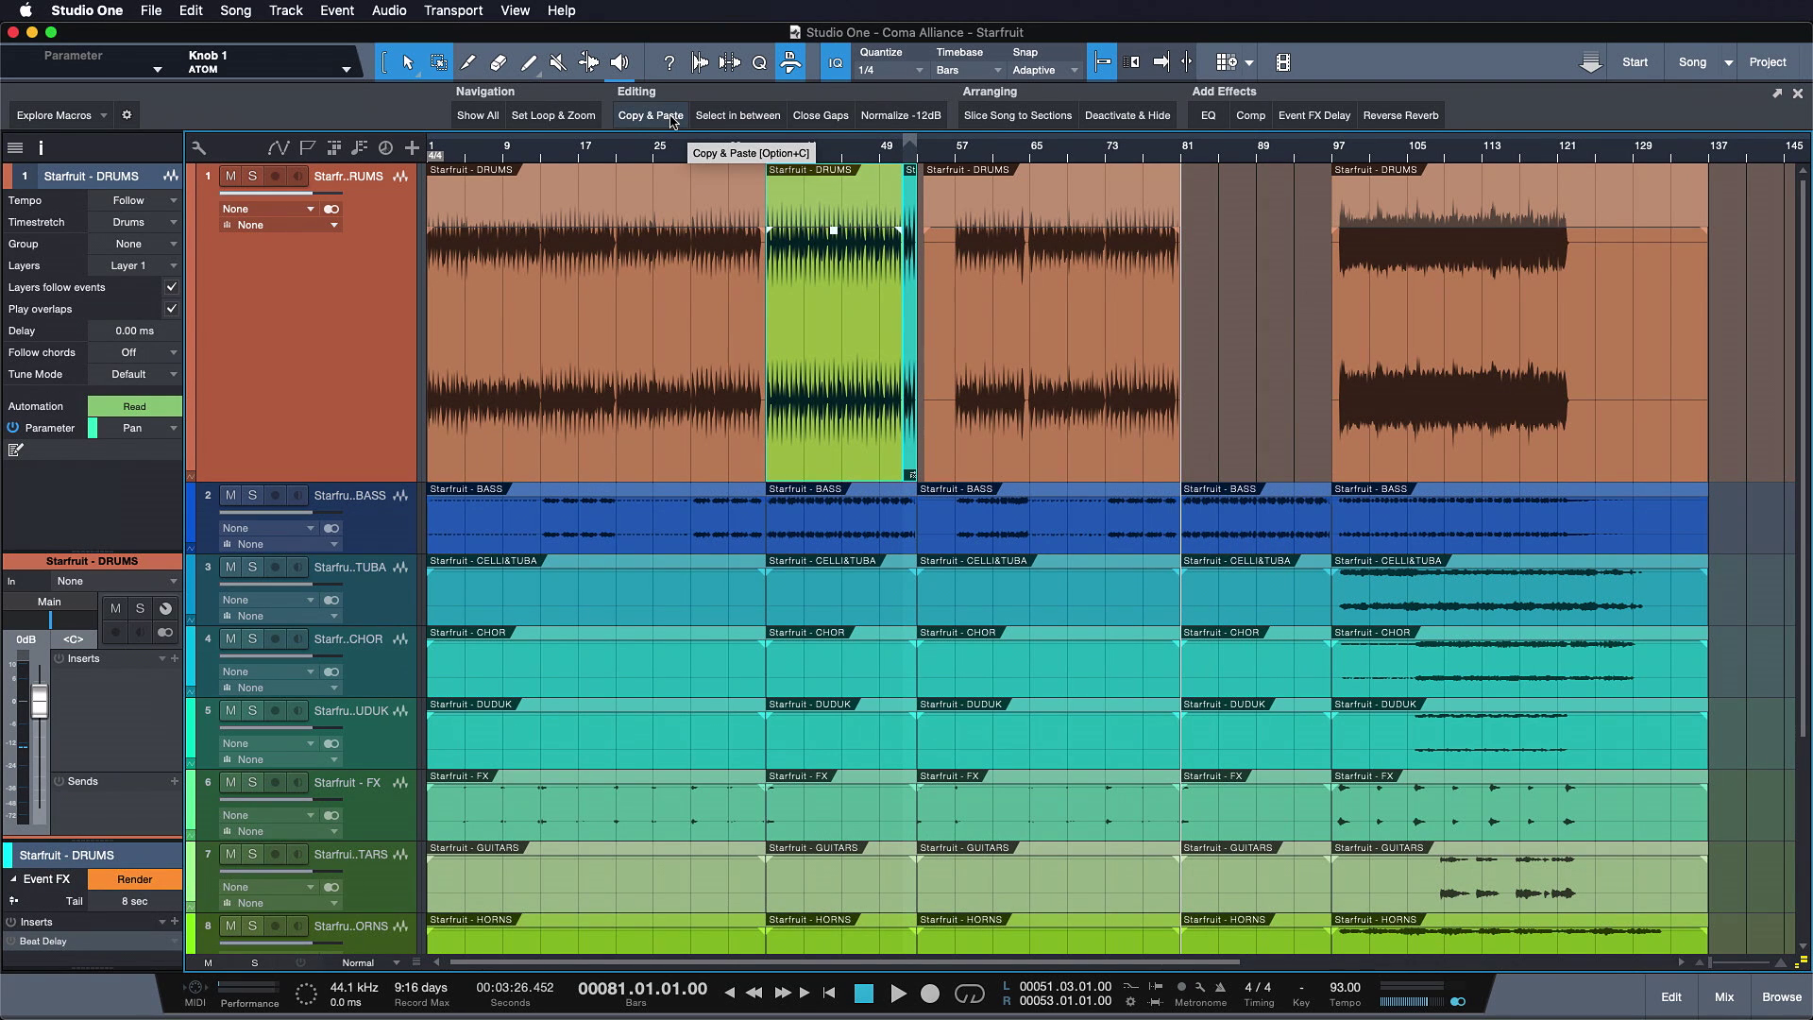
Inspect the Copy and Paste commands inside the Copy & Paste macro and close the editor
right_click(671, 120)
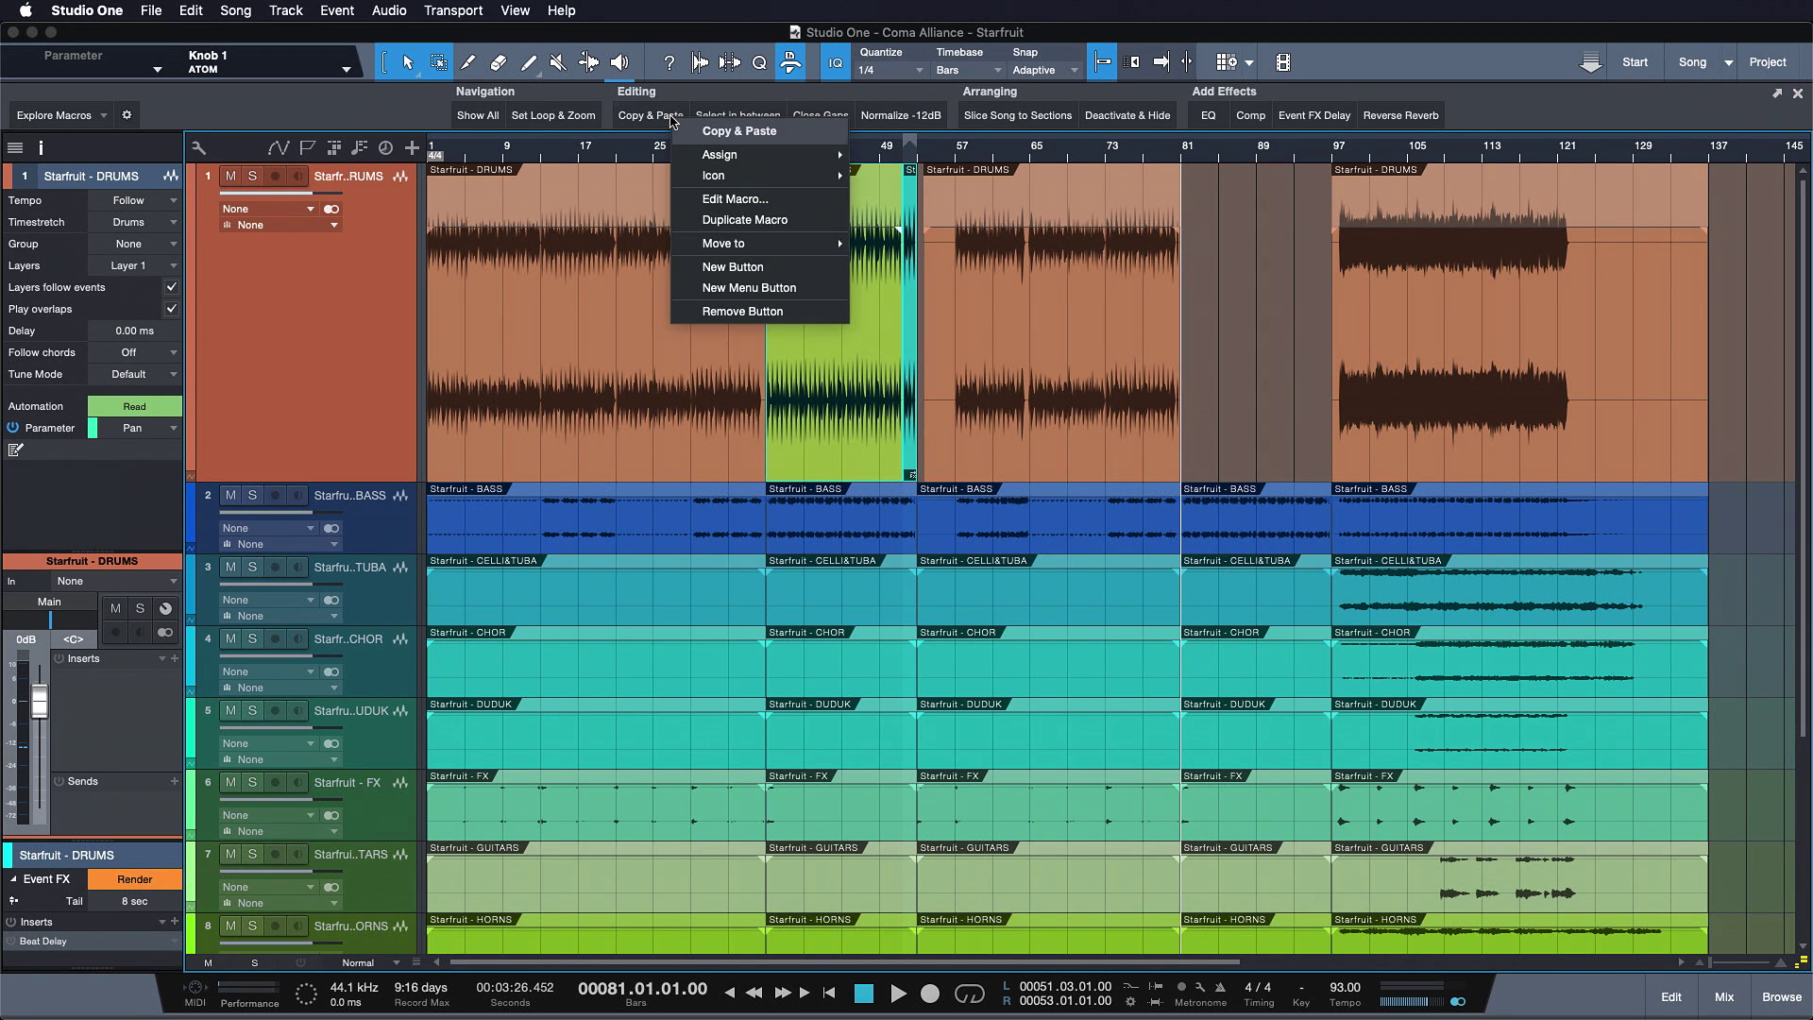
click(715, 200)
click(1005, 371)
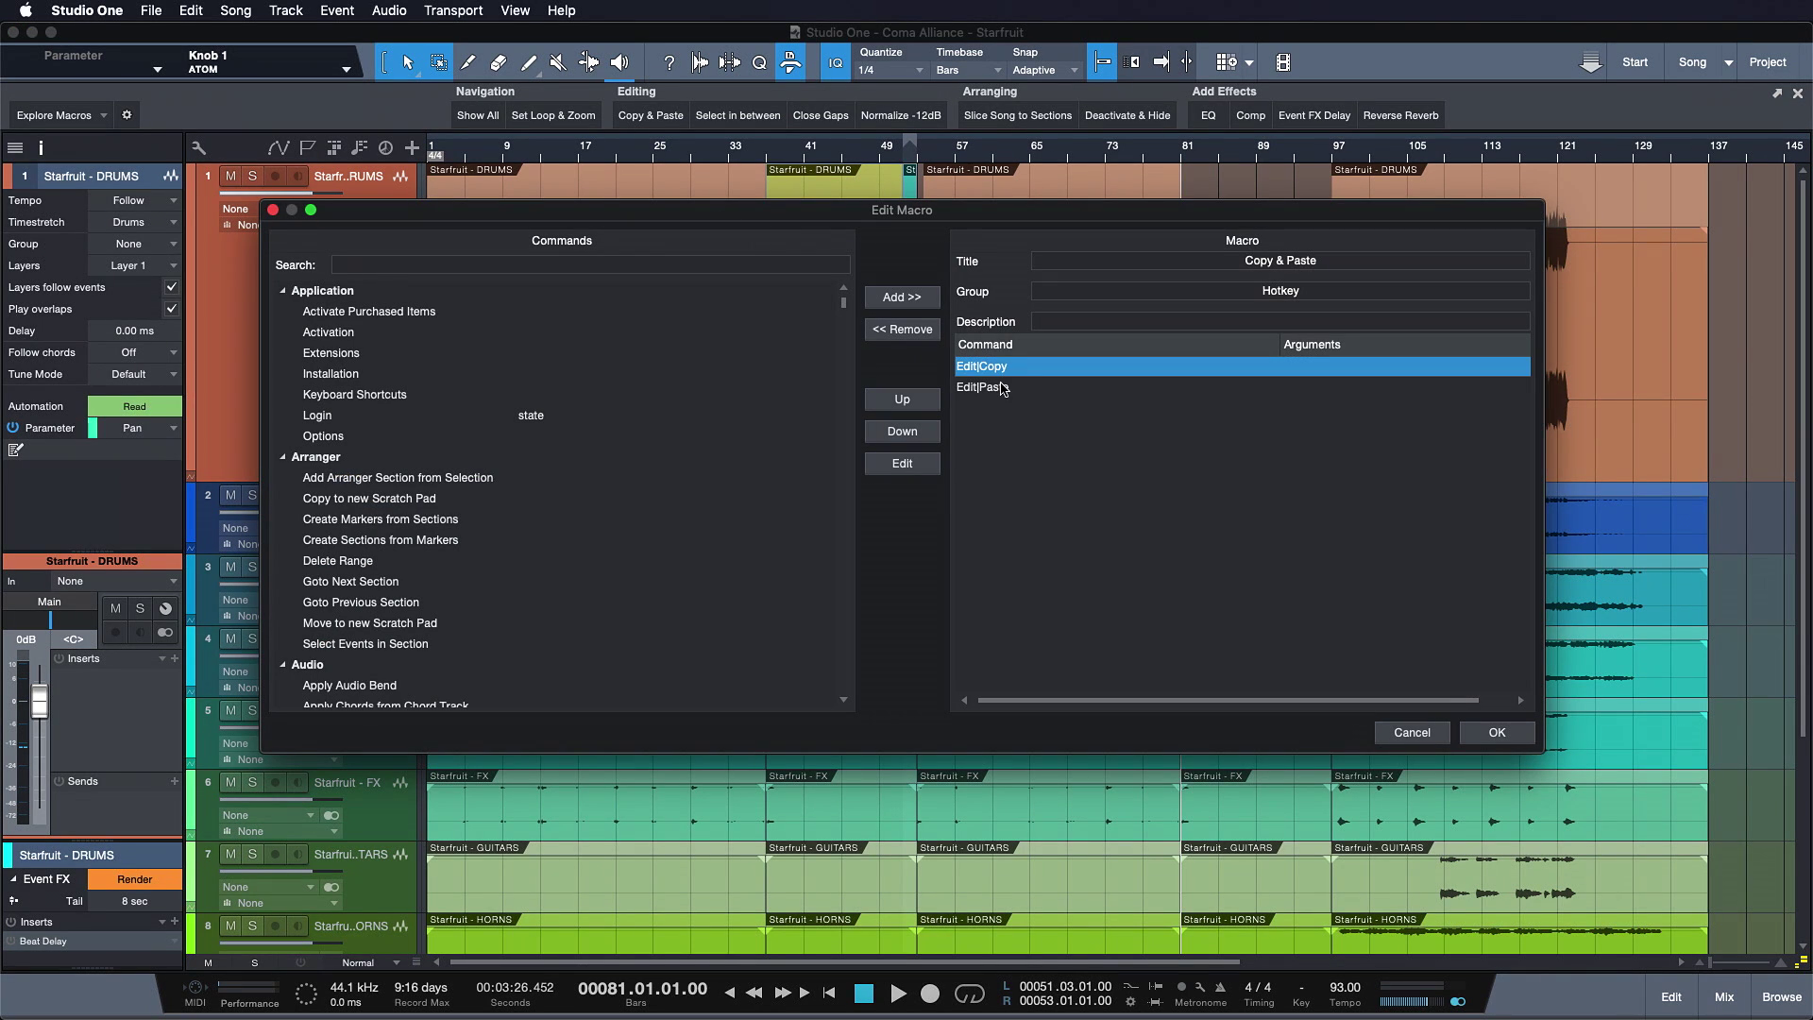
click(1003, 388)
key(Return)
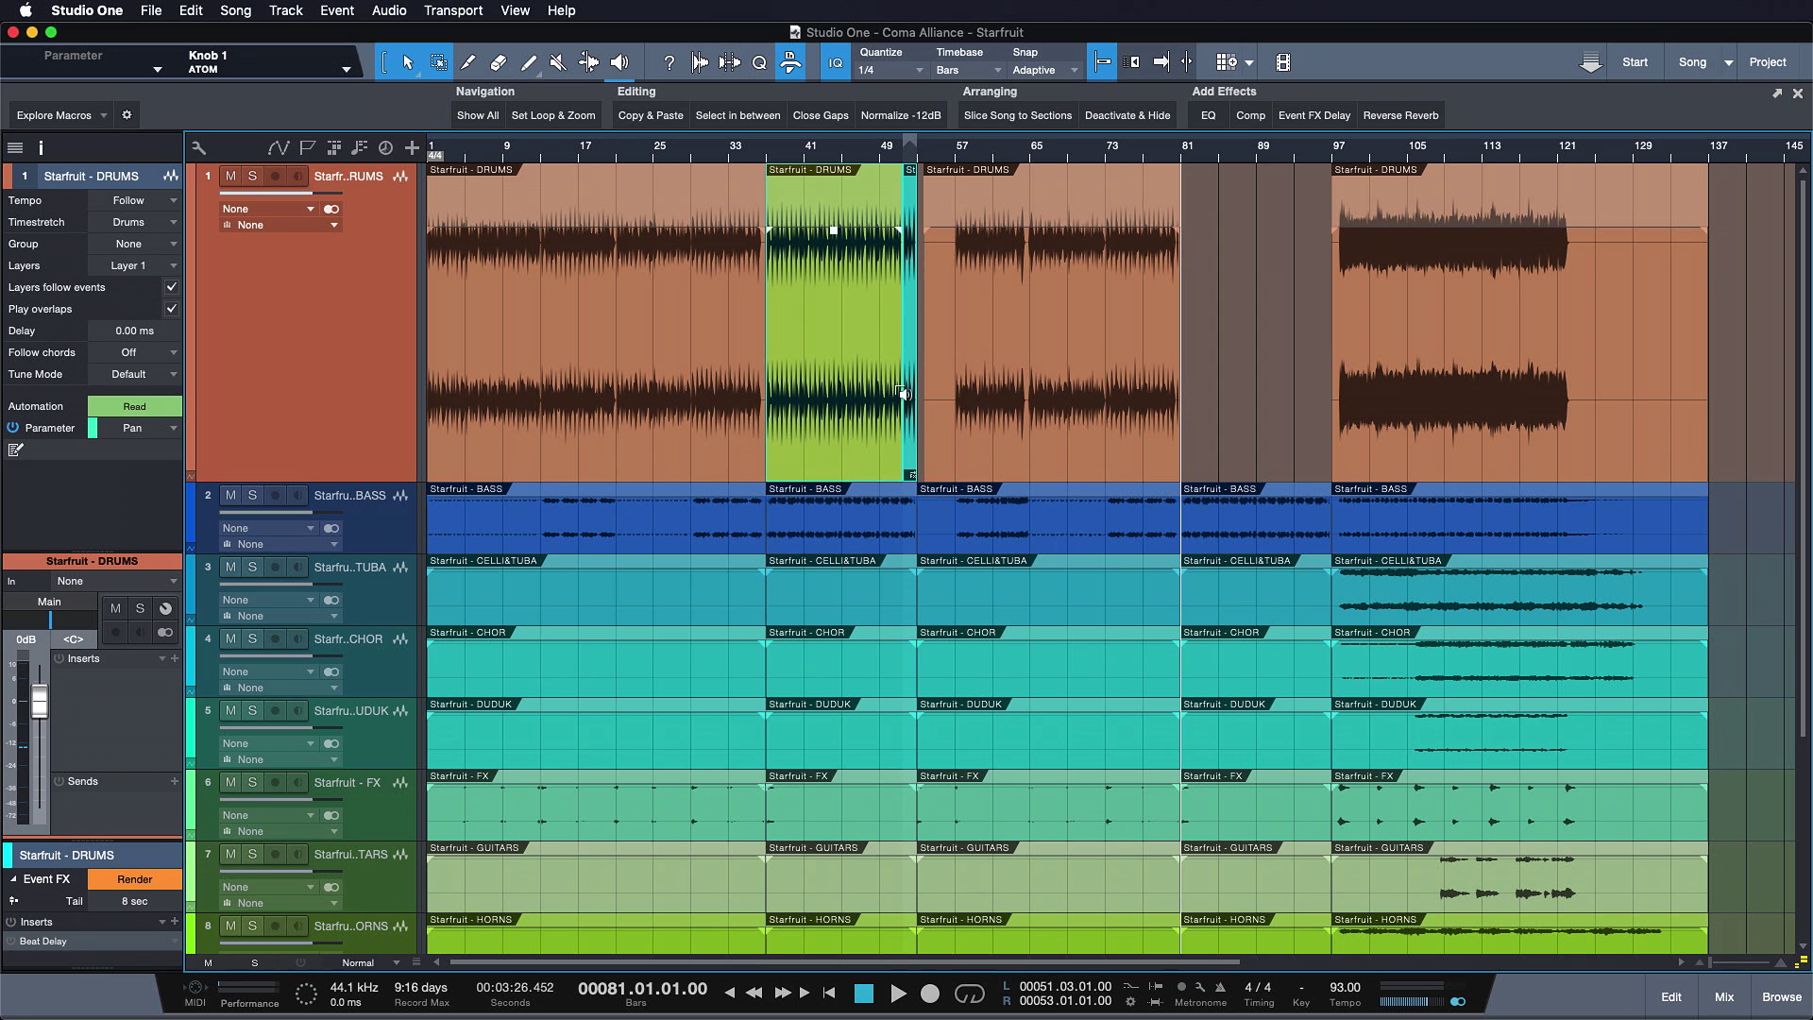
Copy the two selected drums events and paste them into the gap at bar 81
key(super+c)
key(super+v)
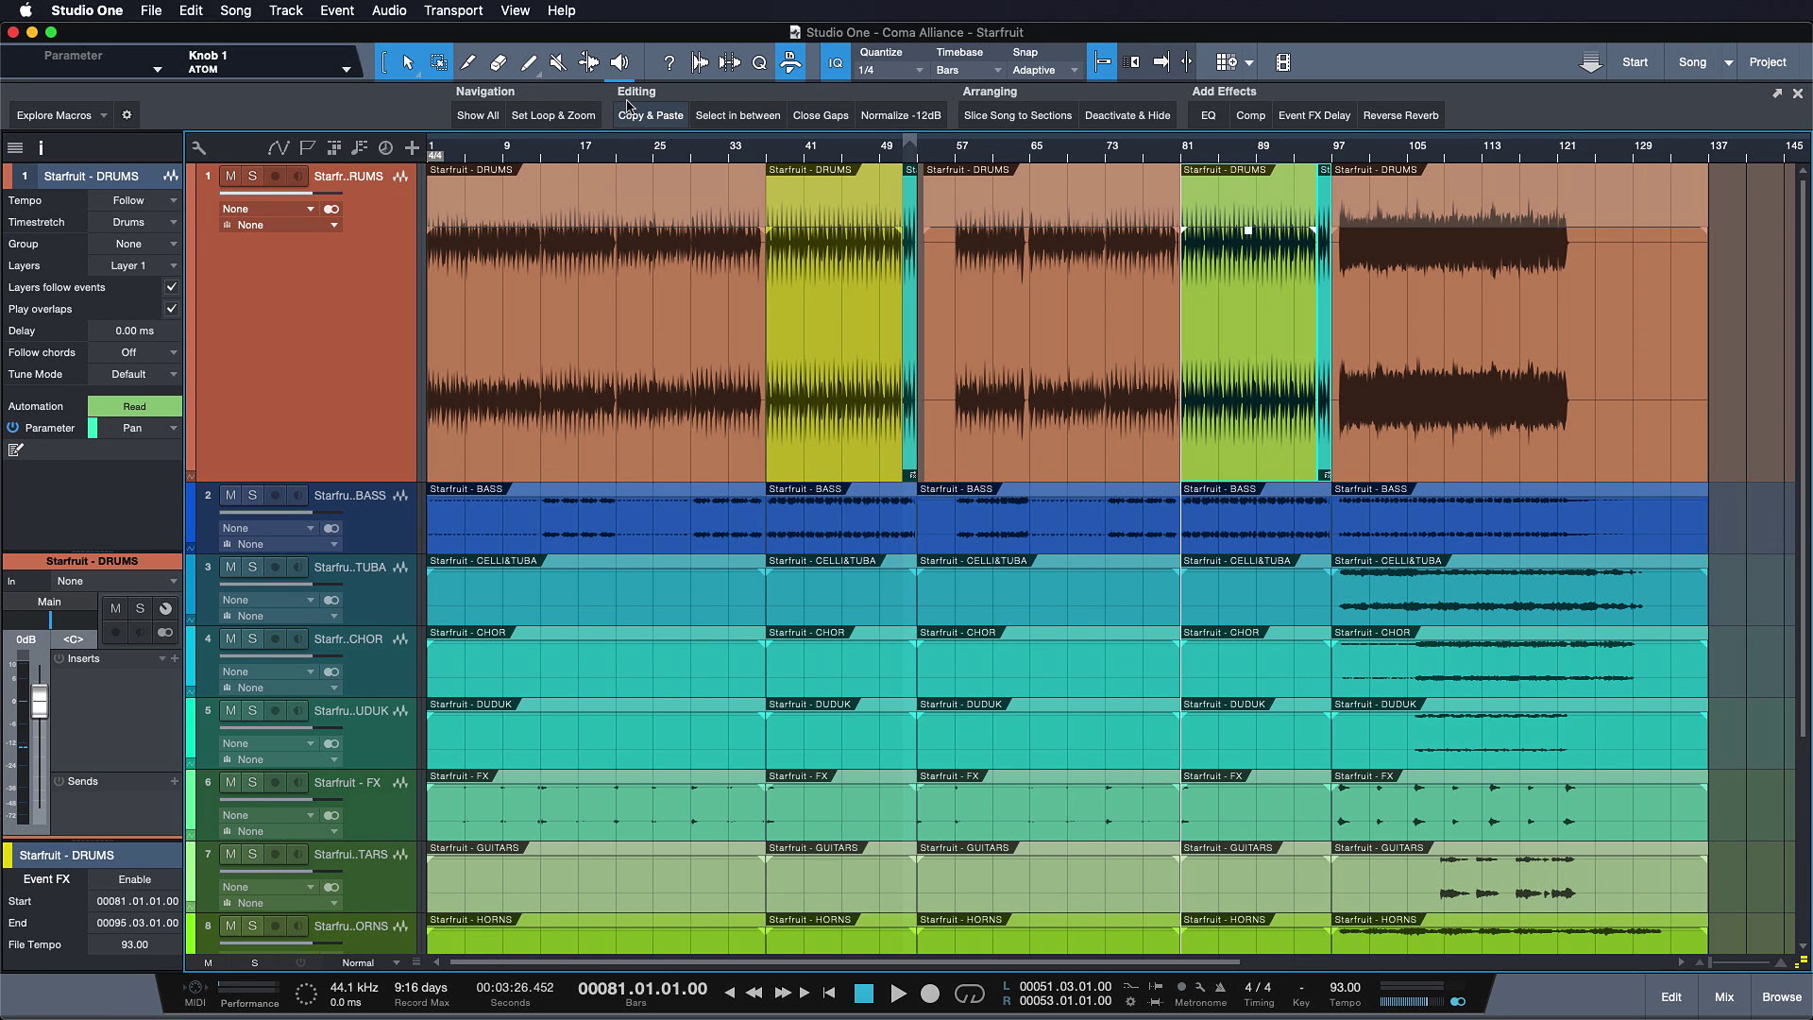
Select all the events on the drums track and copy and paste them
click(1353, 385)
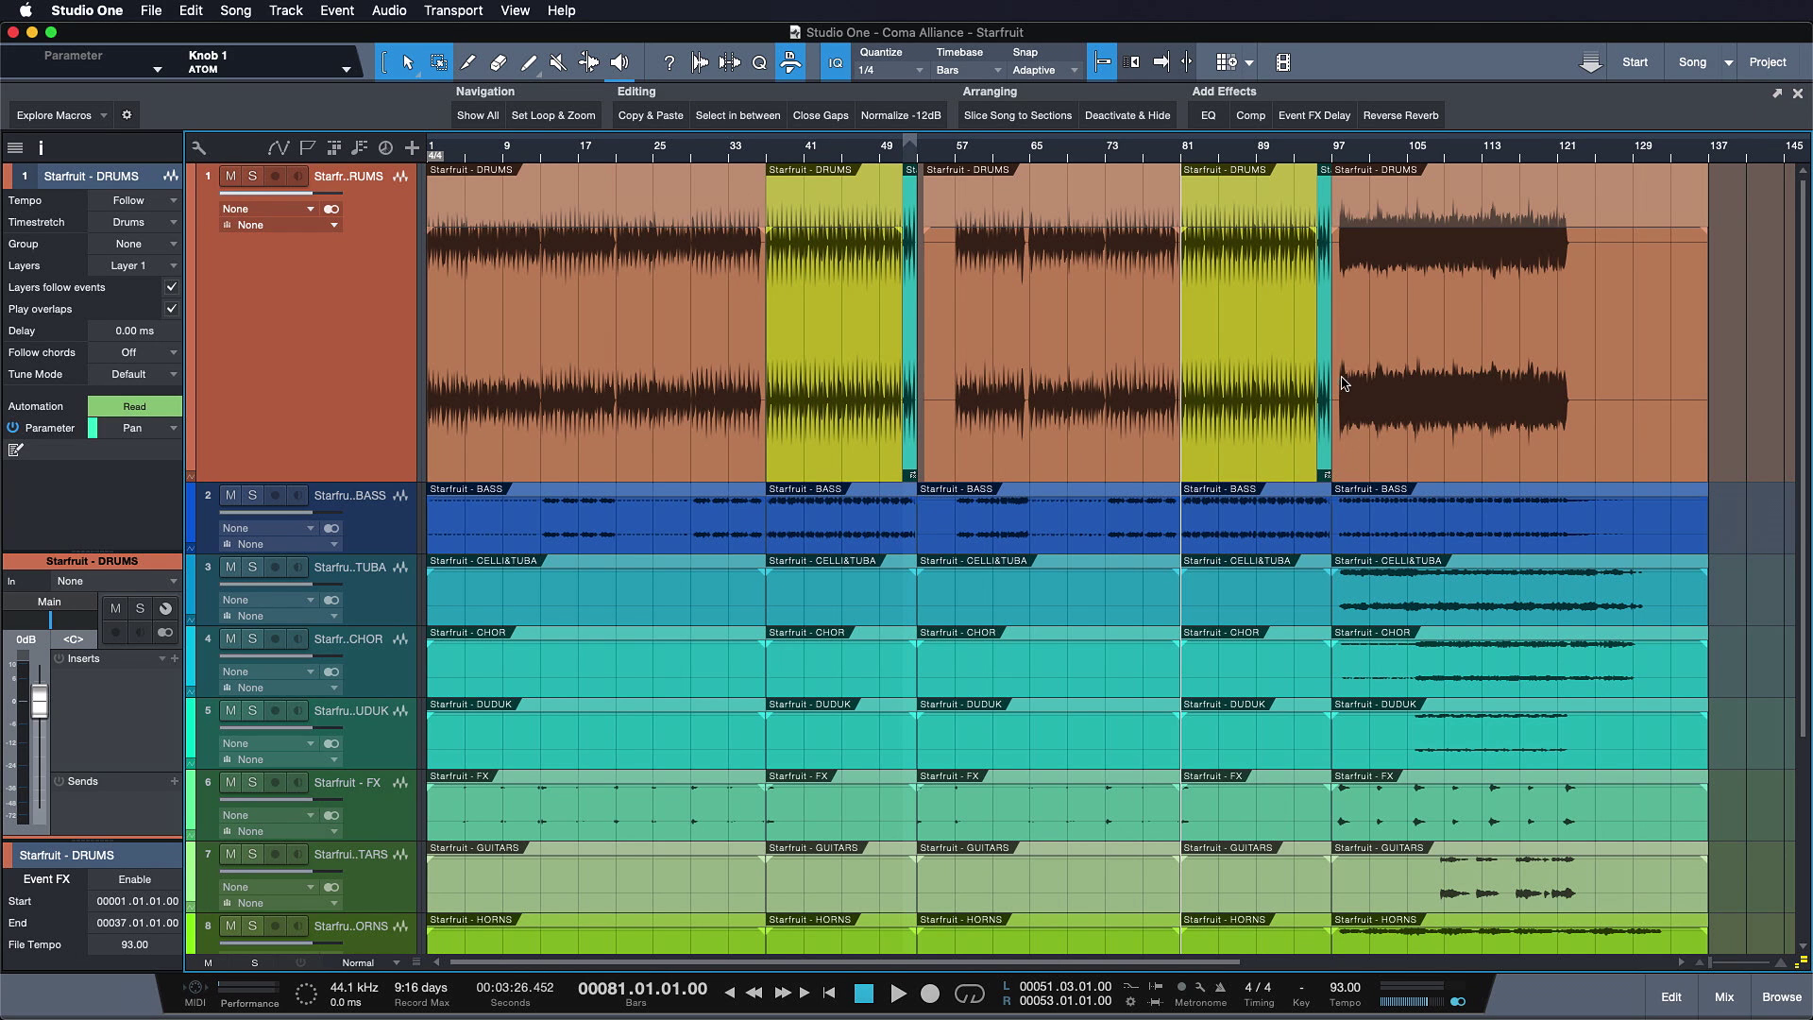
click(1326, 382)
drag(1774, 403, 196, 400)
key(alt+c)
click(1729, 62)
click(1662, 115)
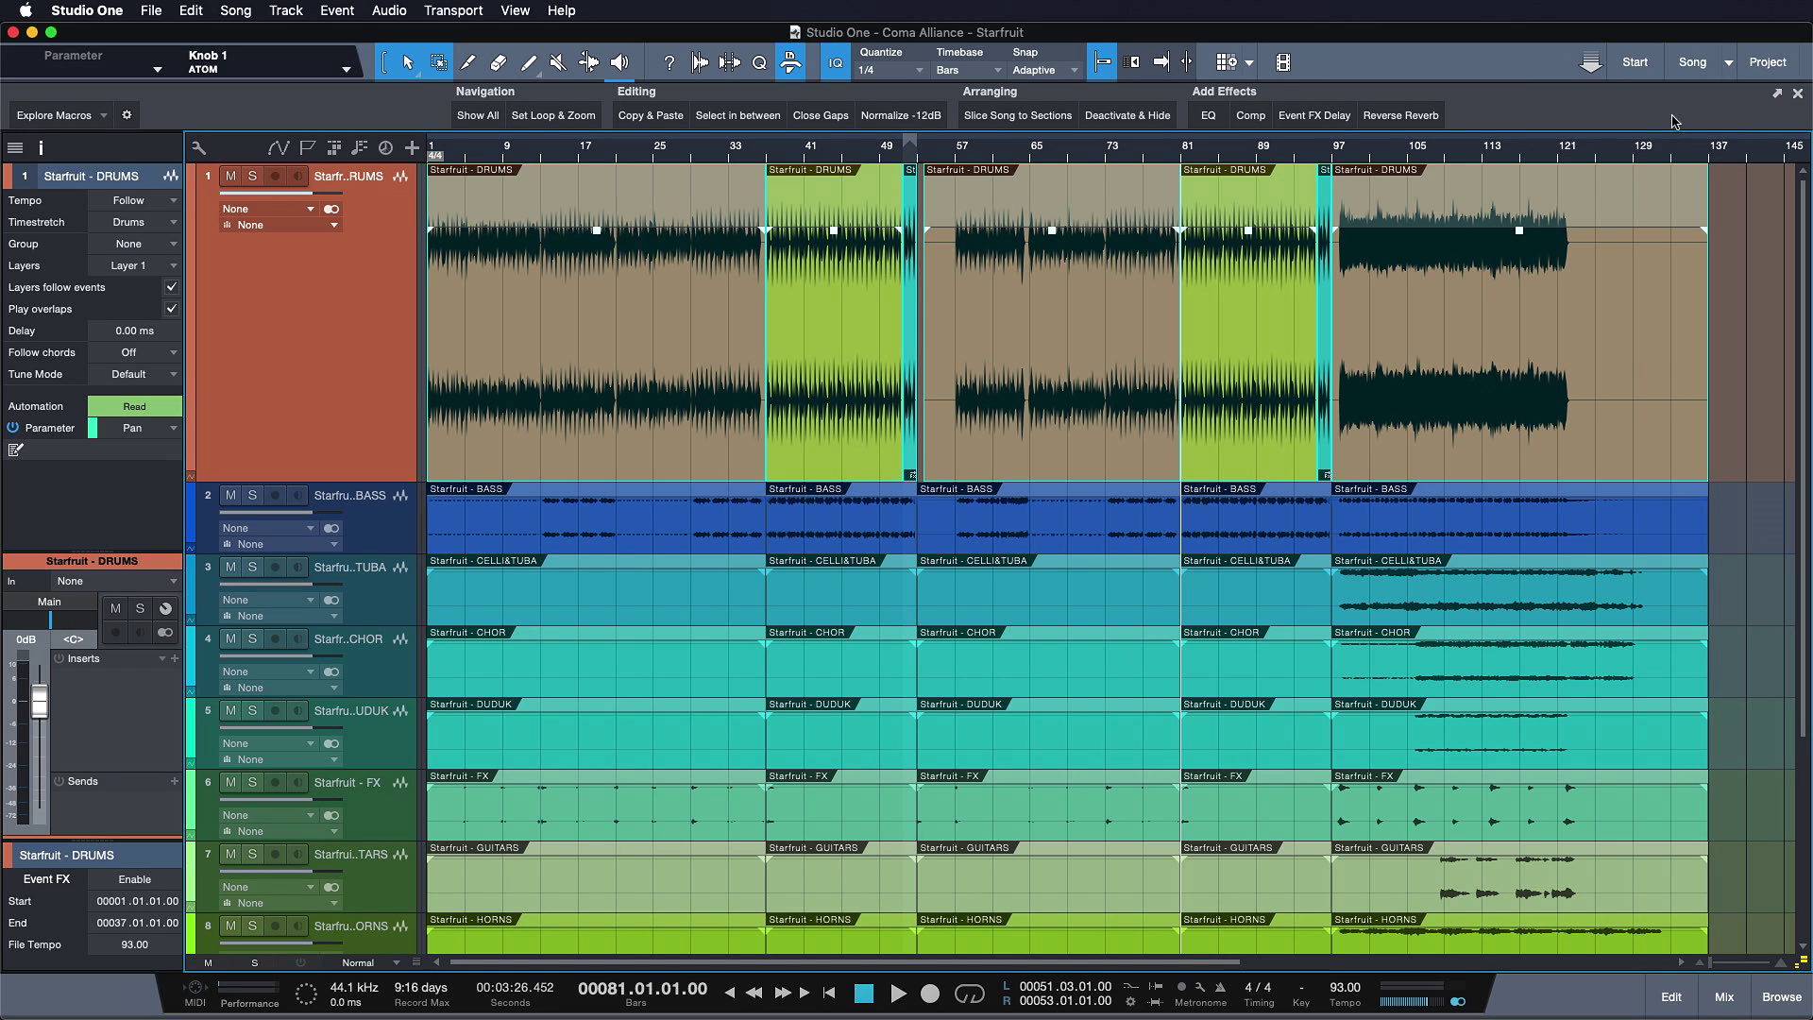
key(super+v)
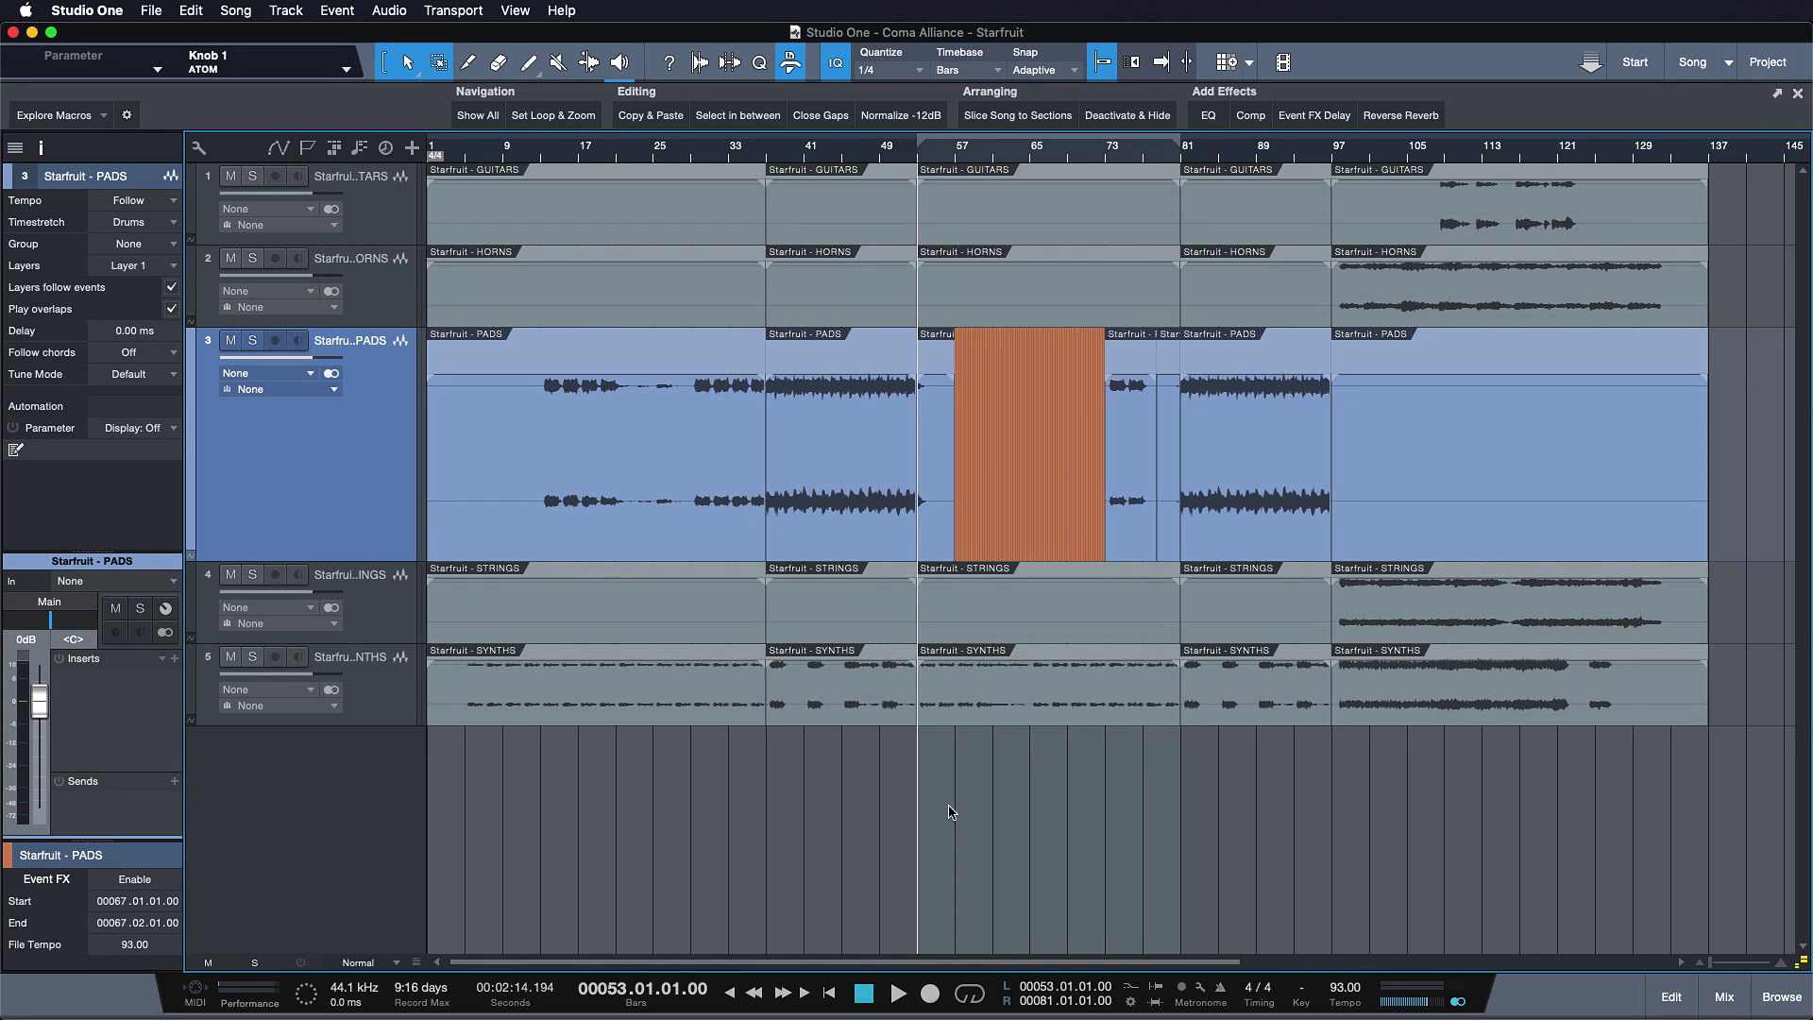
Zoom to the loop range from bar 53 to 81 and select the first two orange slices on the Pads track
key(shift+l)
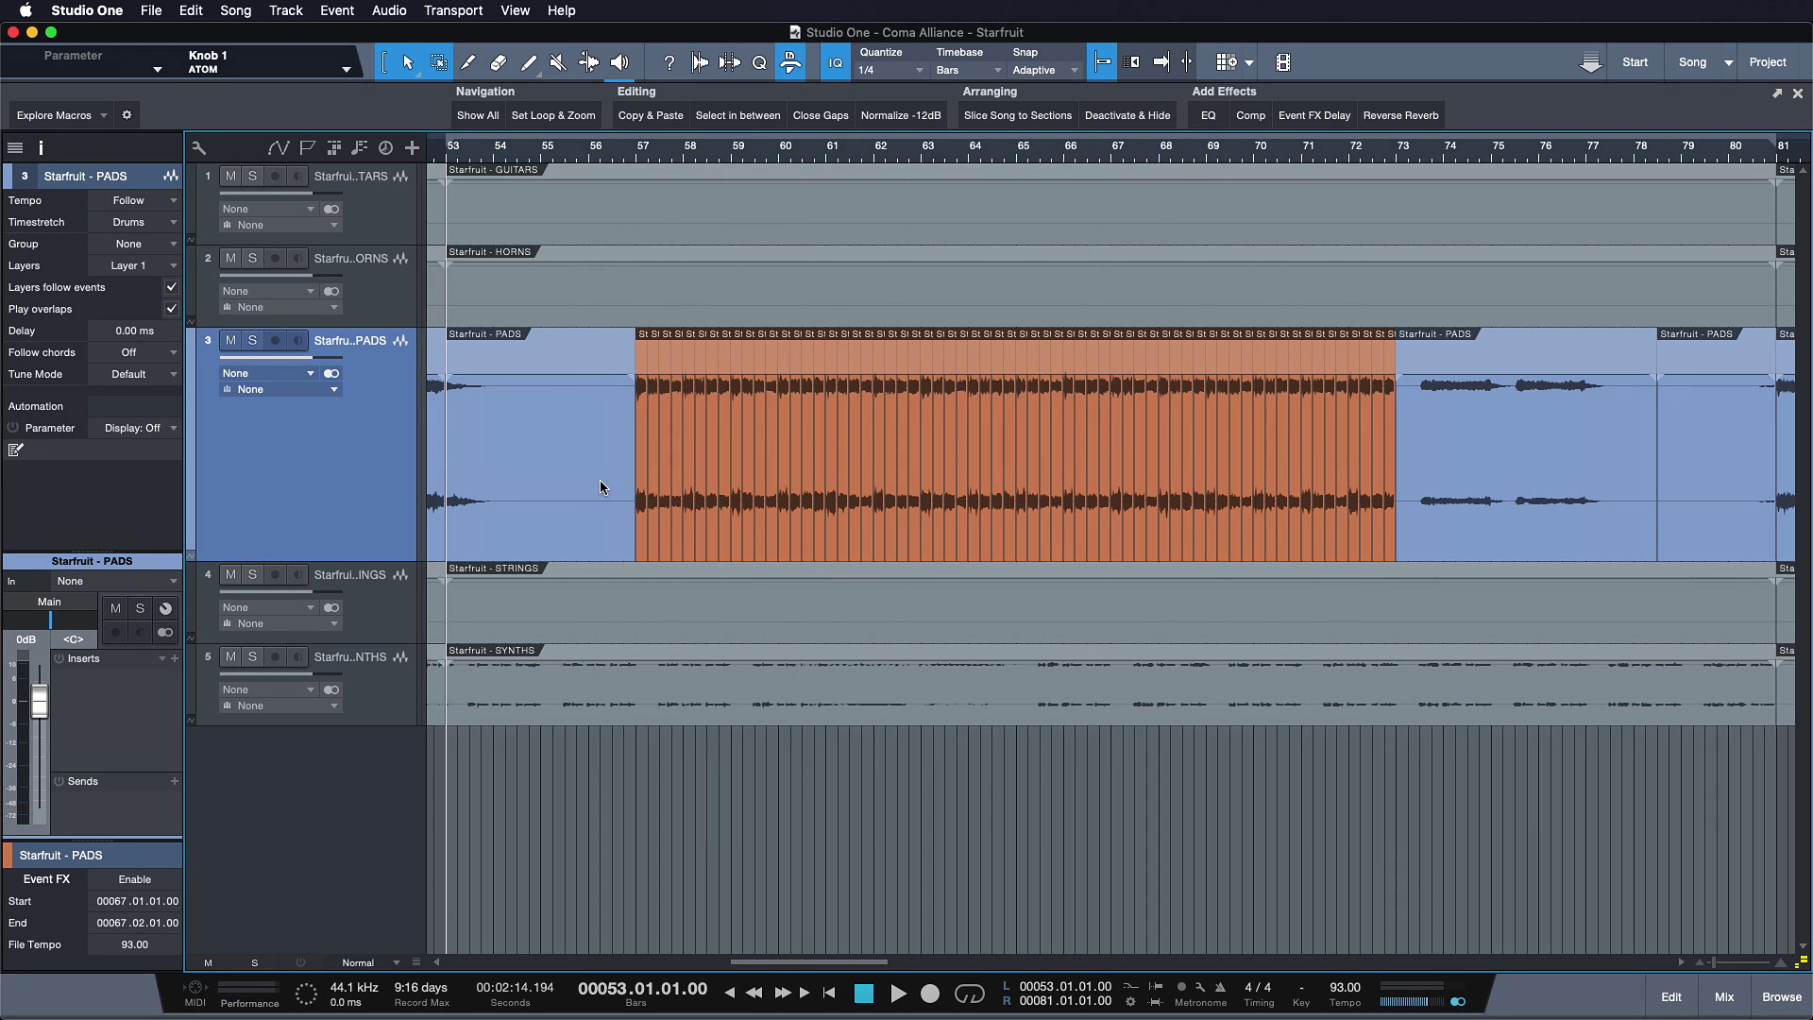
click(644, 502)
key(Right)
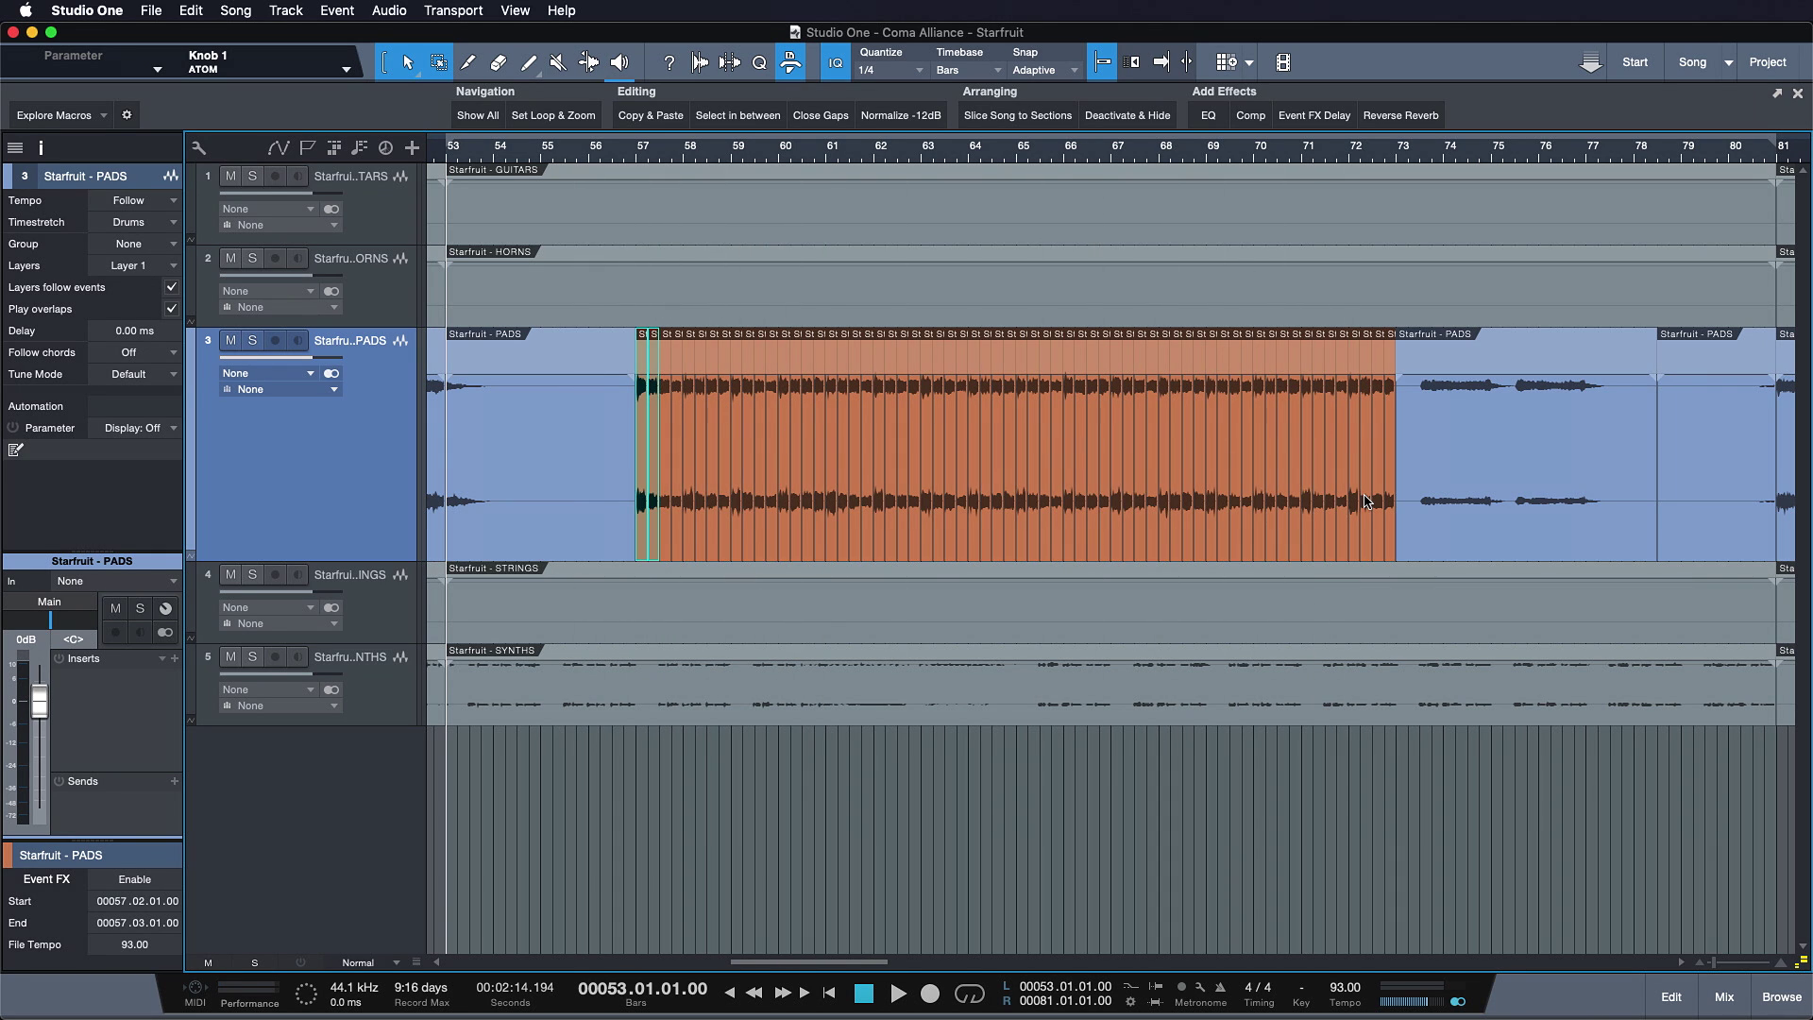
Try selecting all the orange Pads slices between bars 57 and 73 with a marquee, and drop the selection
click(645, 307)
key(Delete)
drag(644, 307, 1392, 393)
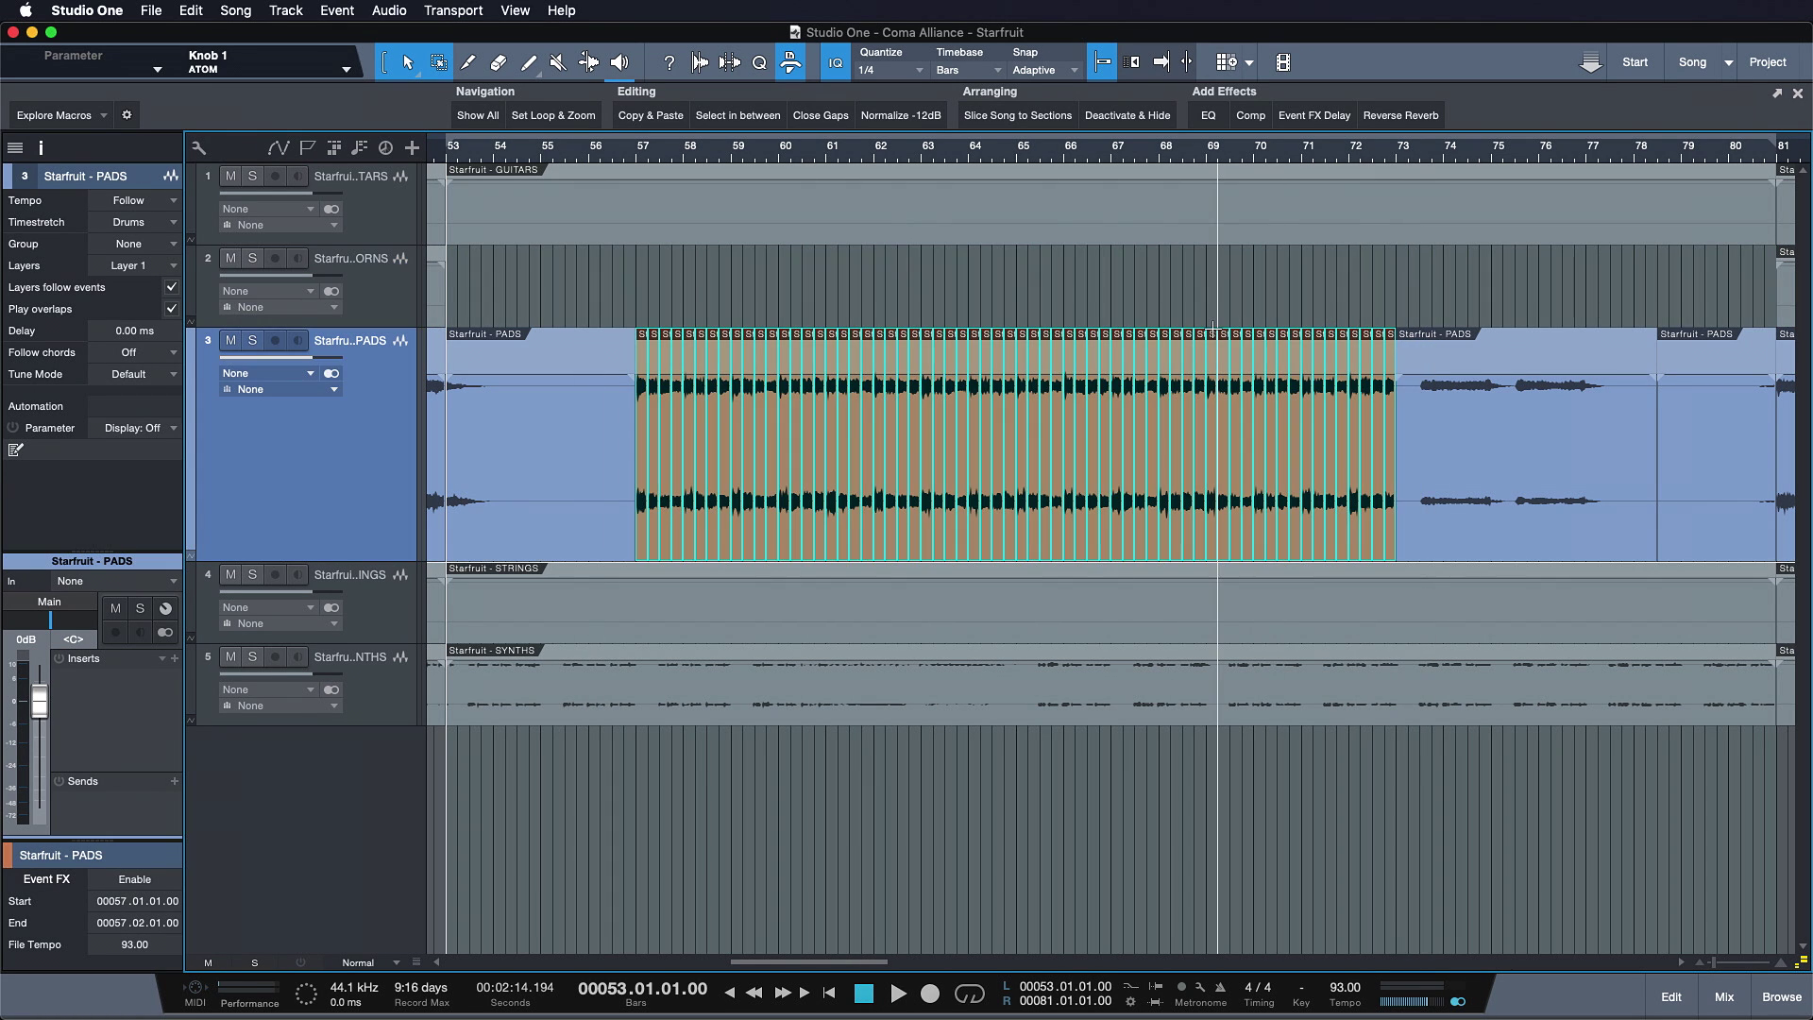
click(1219, 321)
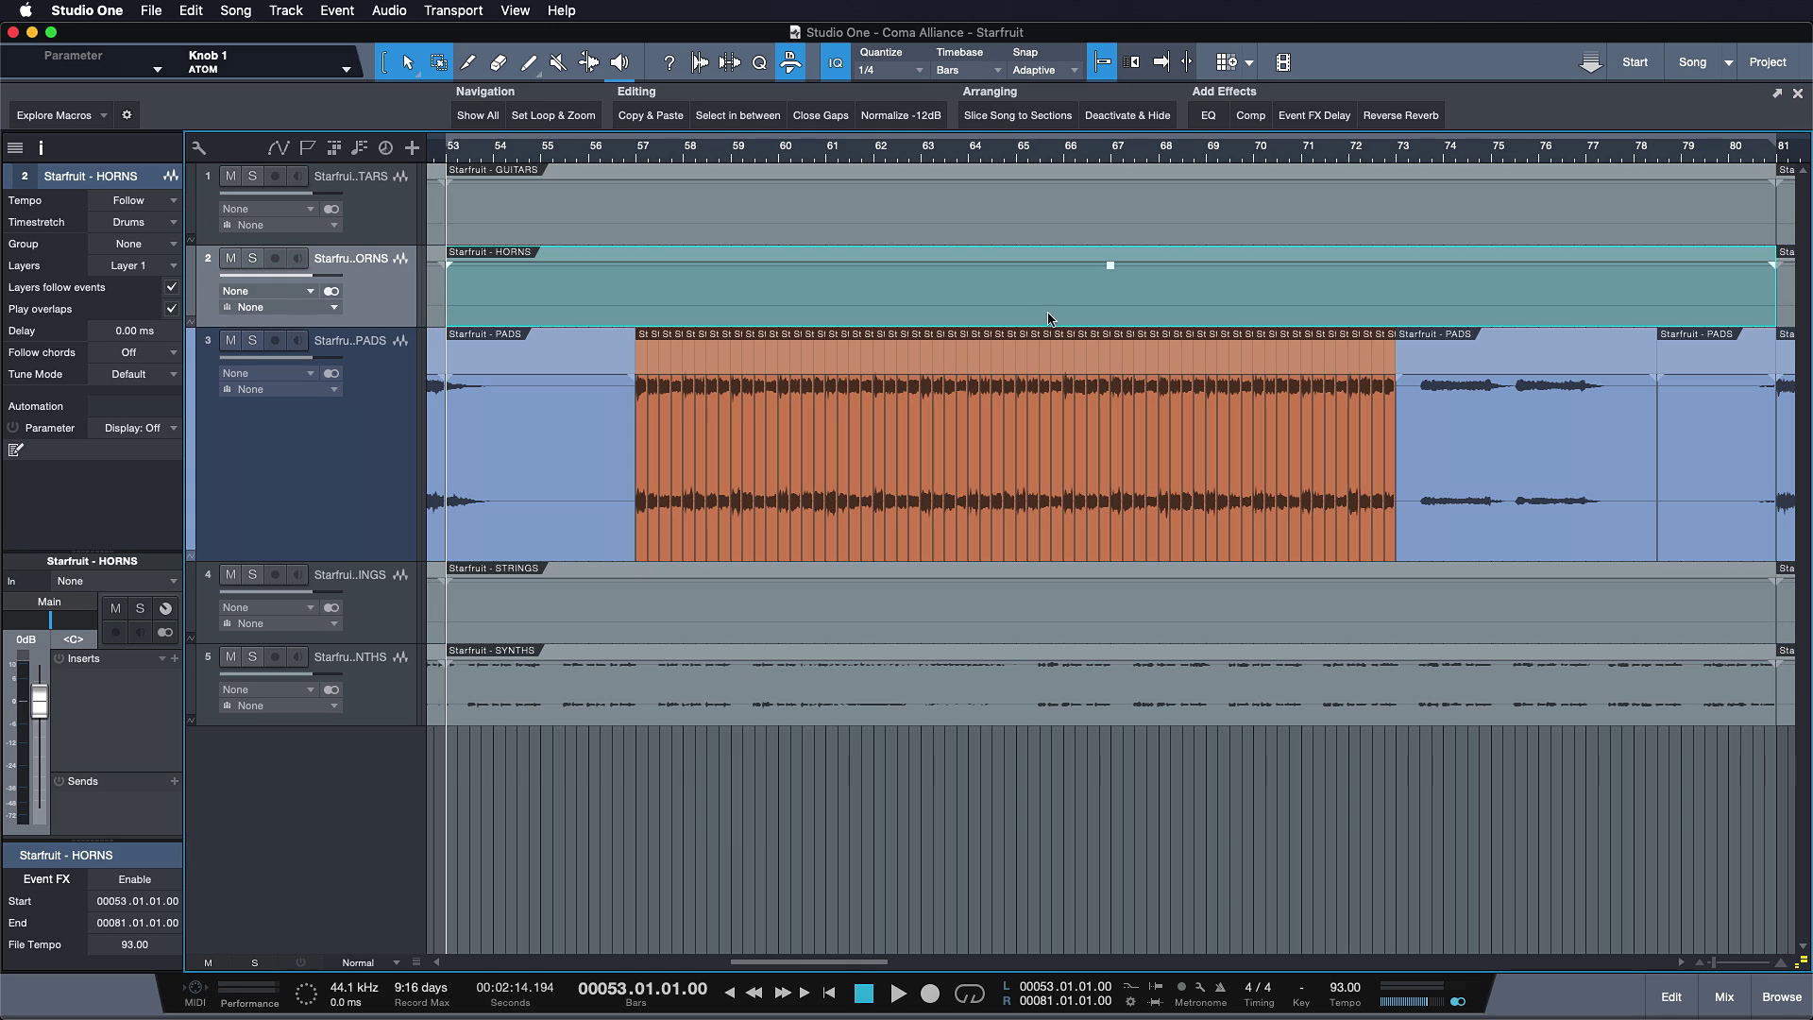
Select the first and last orange Pads slices and run the Select in between macro
click(640, 449)
shift+click(1391, 457)
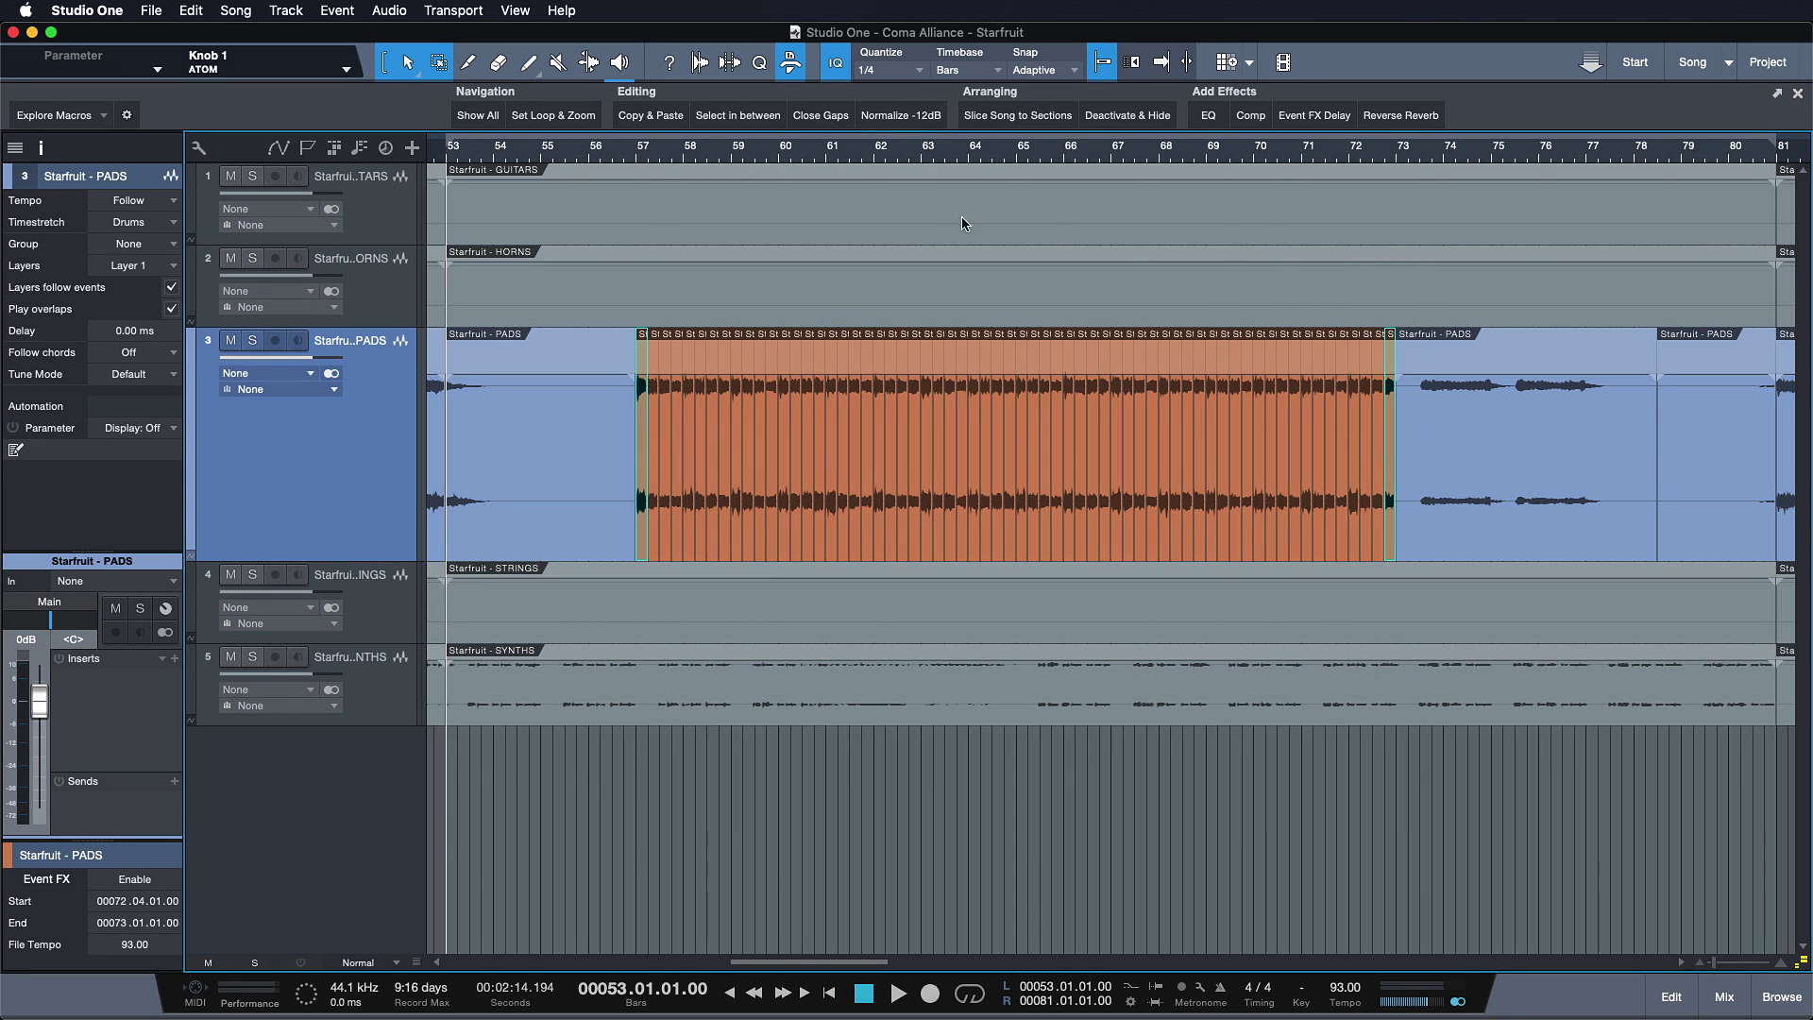
click(738, 115)
Inspect the command list of the Select in between macro and close the editor
right_click(714, 117)
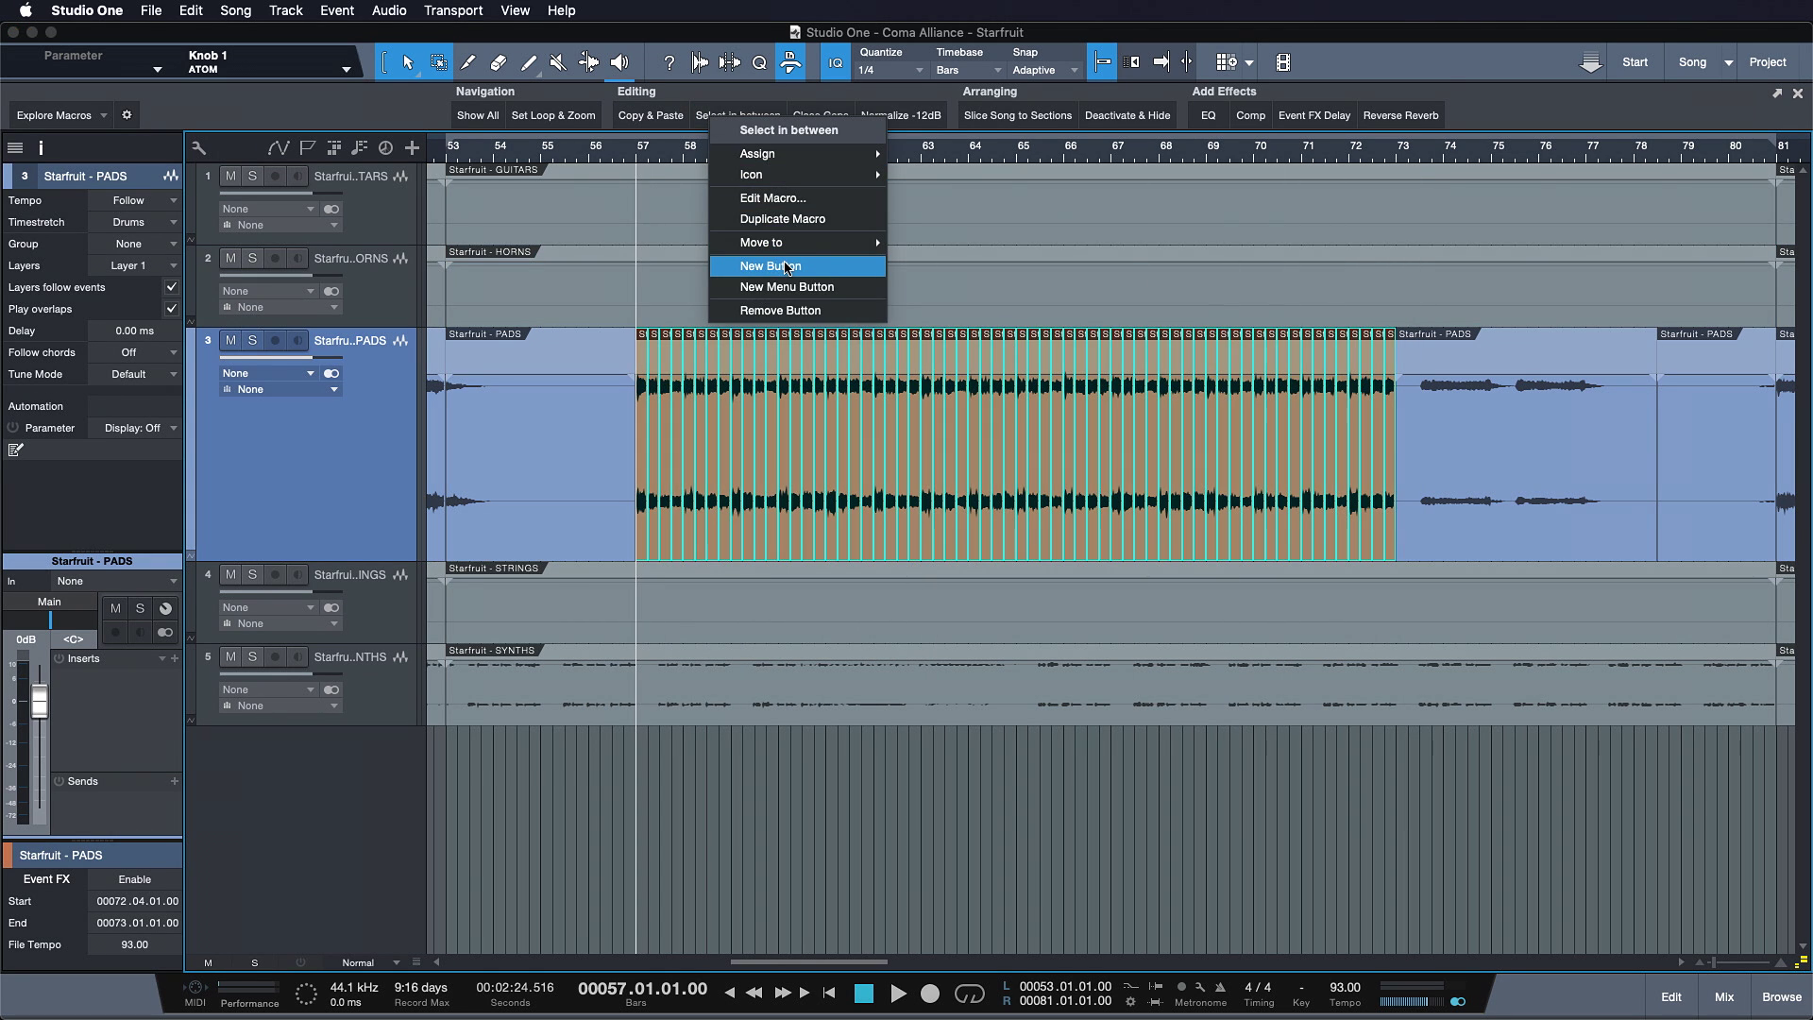
click(782, 202)
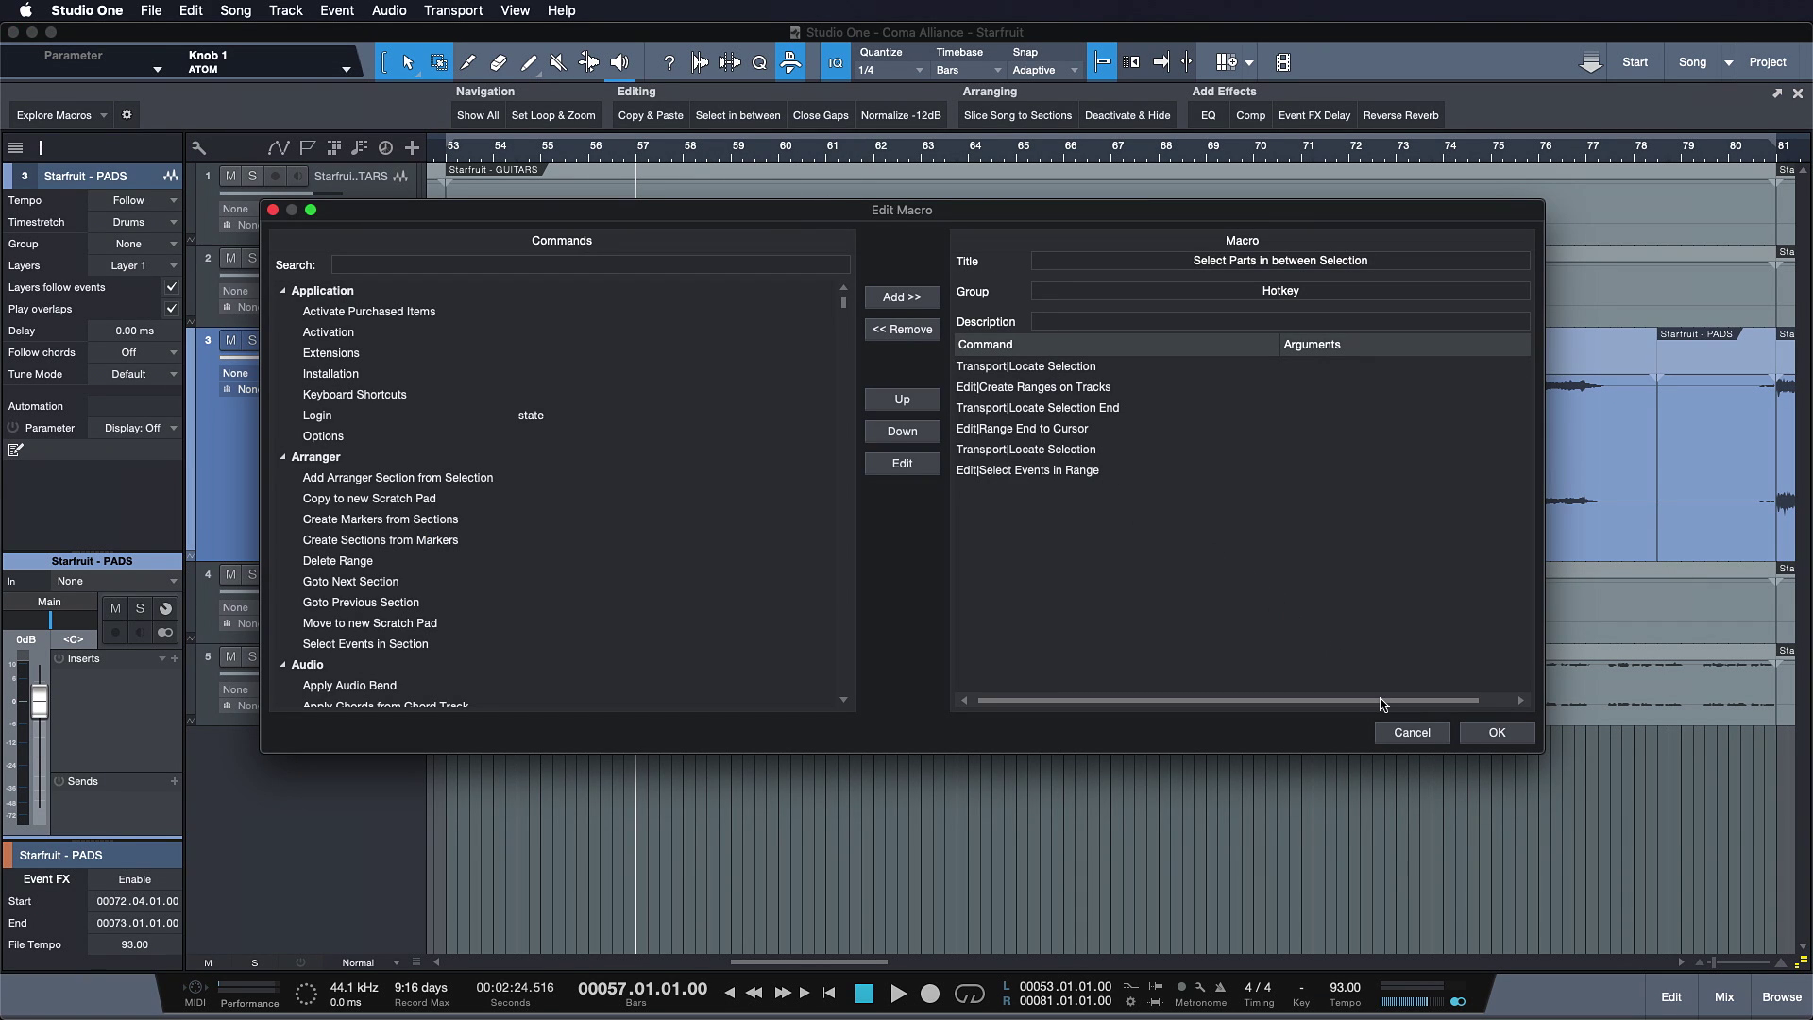
key(Return)
Reselect only the first and last orange Pads slices and run Select in between on them again
click(640, 470)
shift+click(1389, 463)
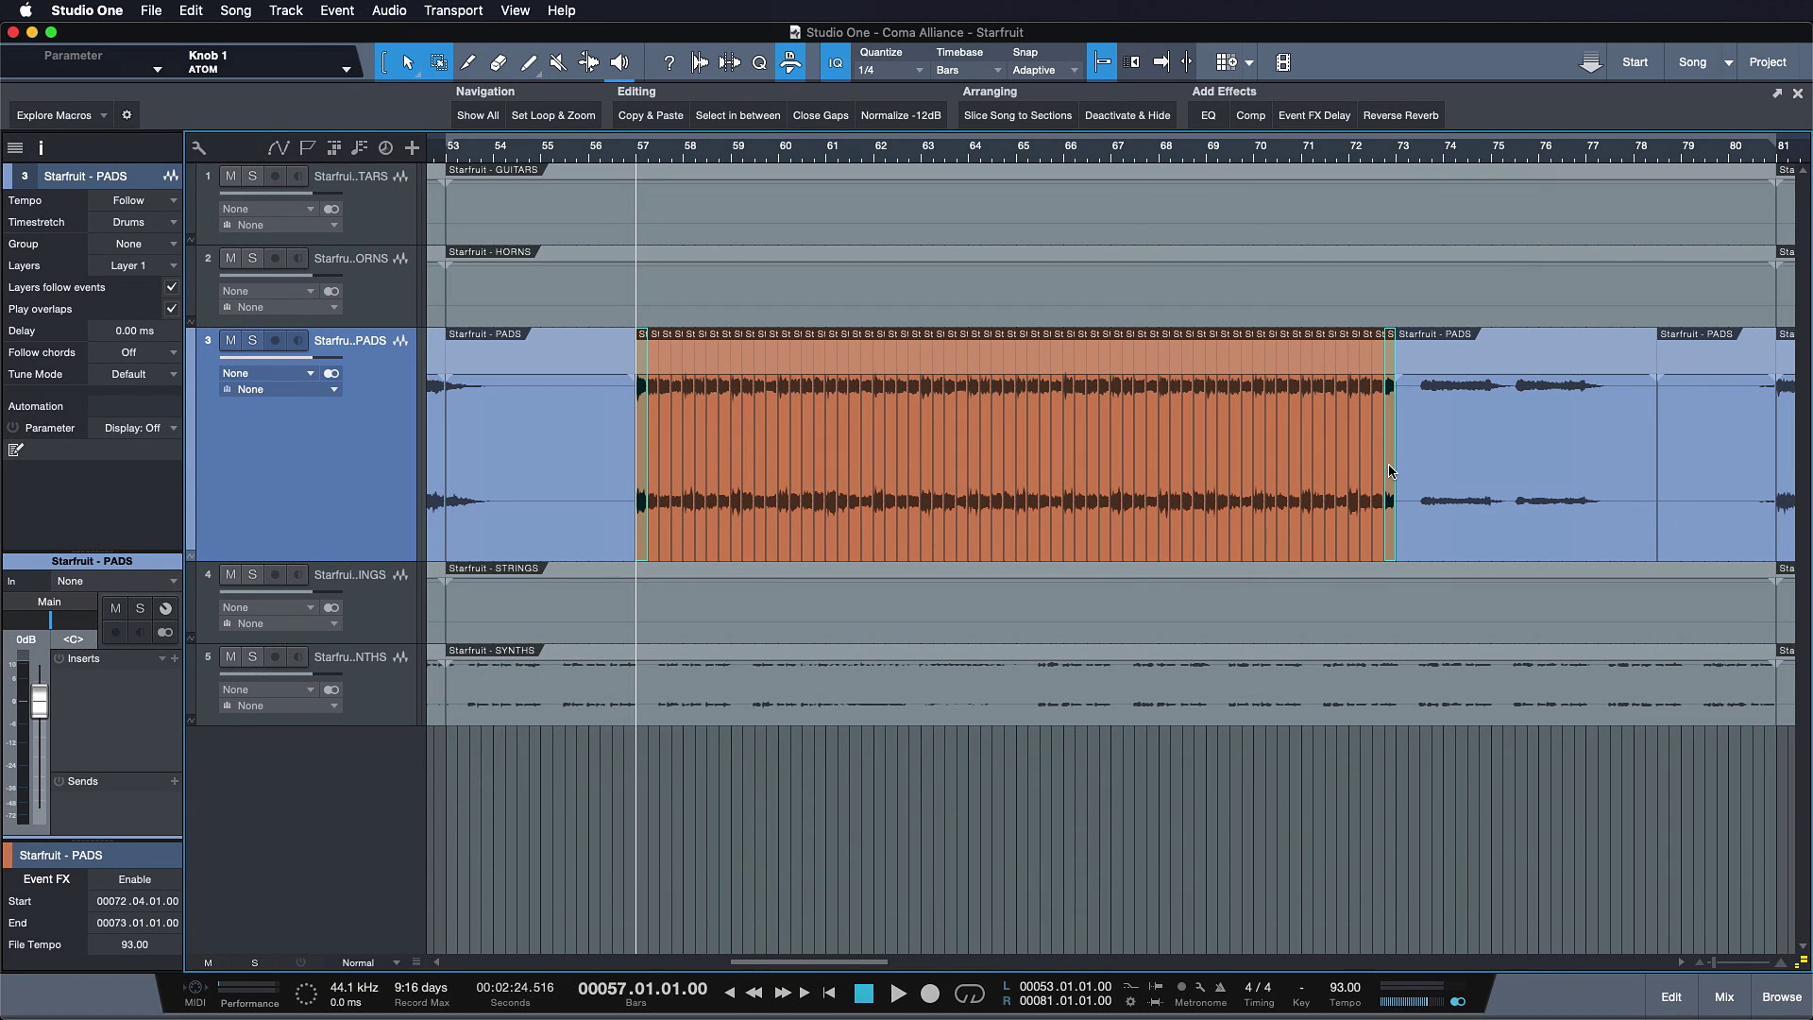
key(ctrl+shift+b)
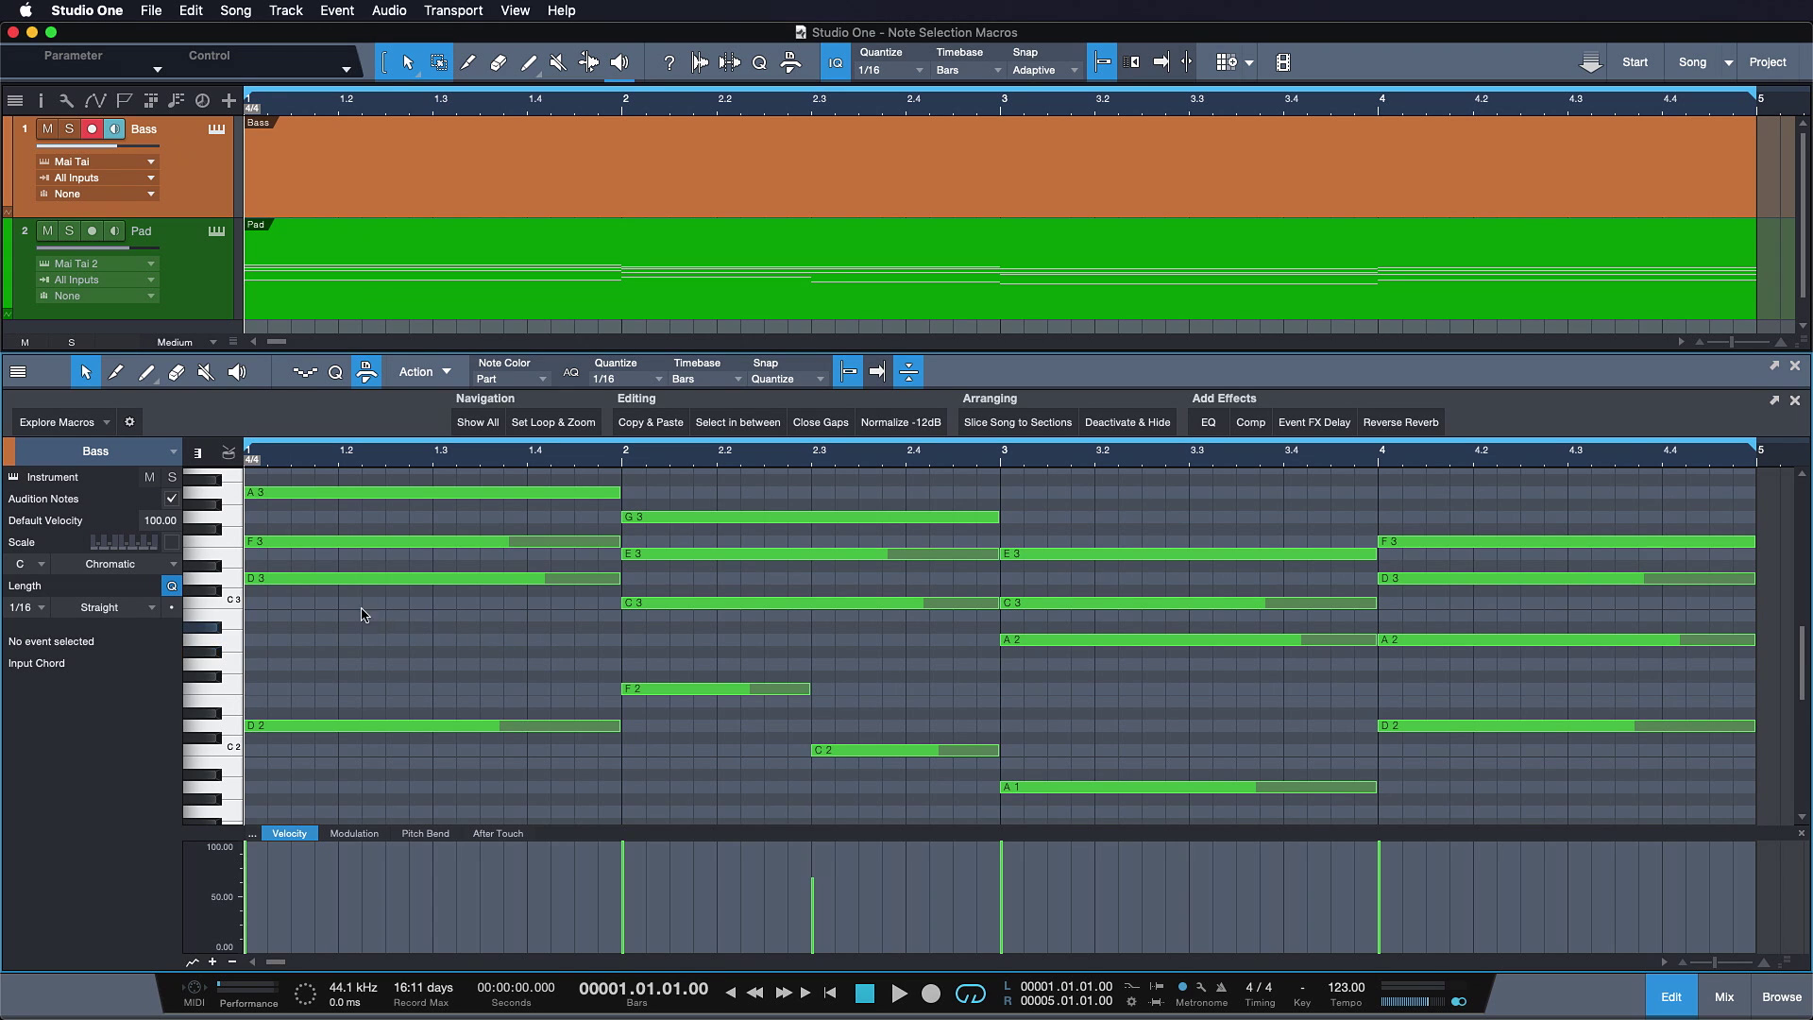
Switch the macro toolbar to the Music Editing page and look through its note selection options
click(102, 423)
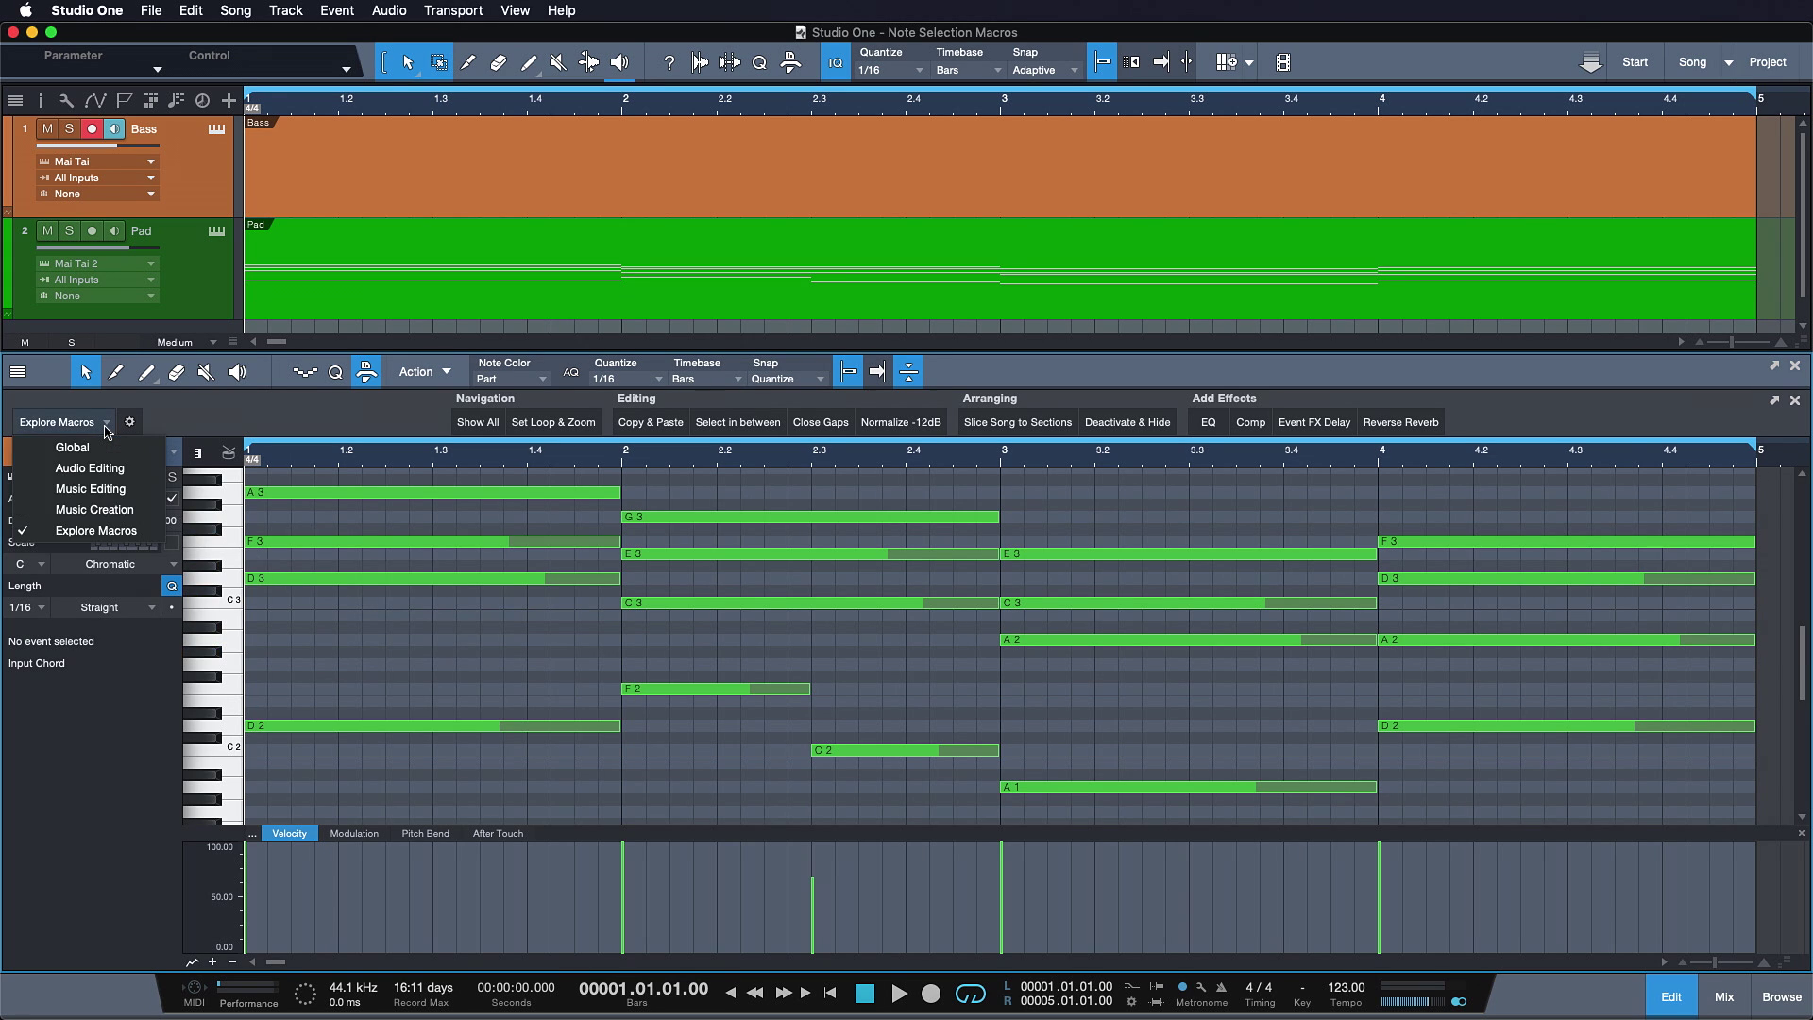
click(120, 489)
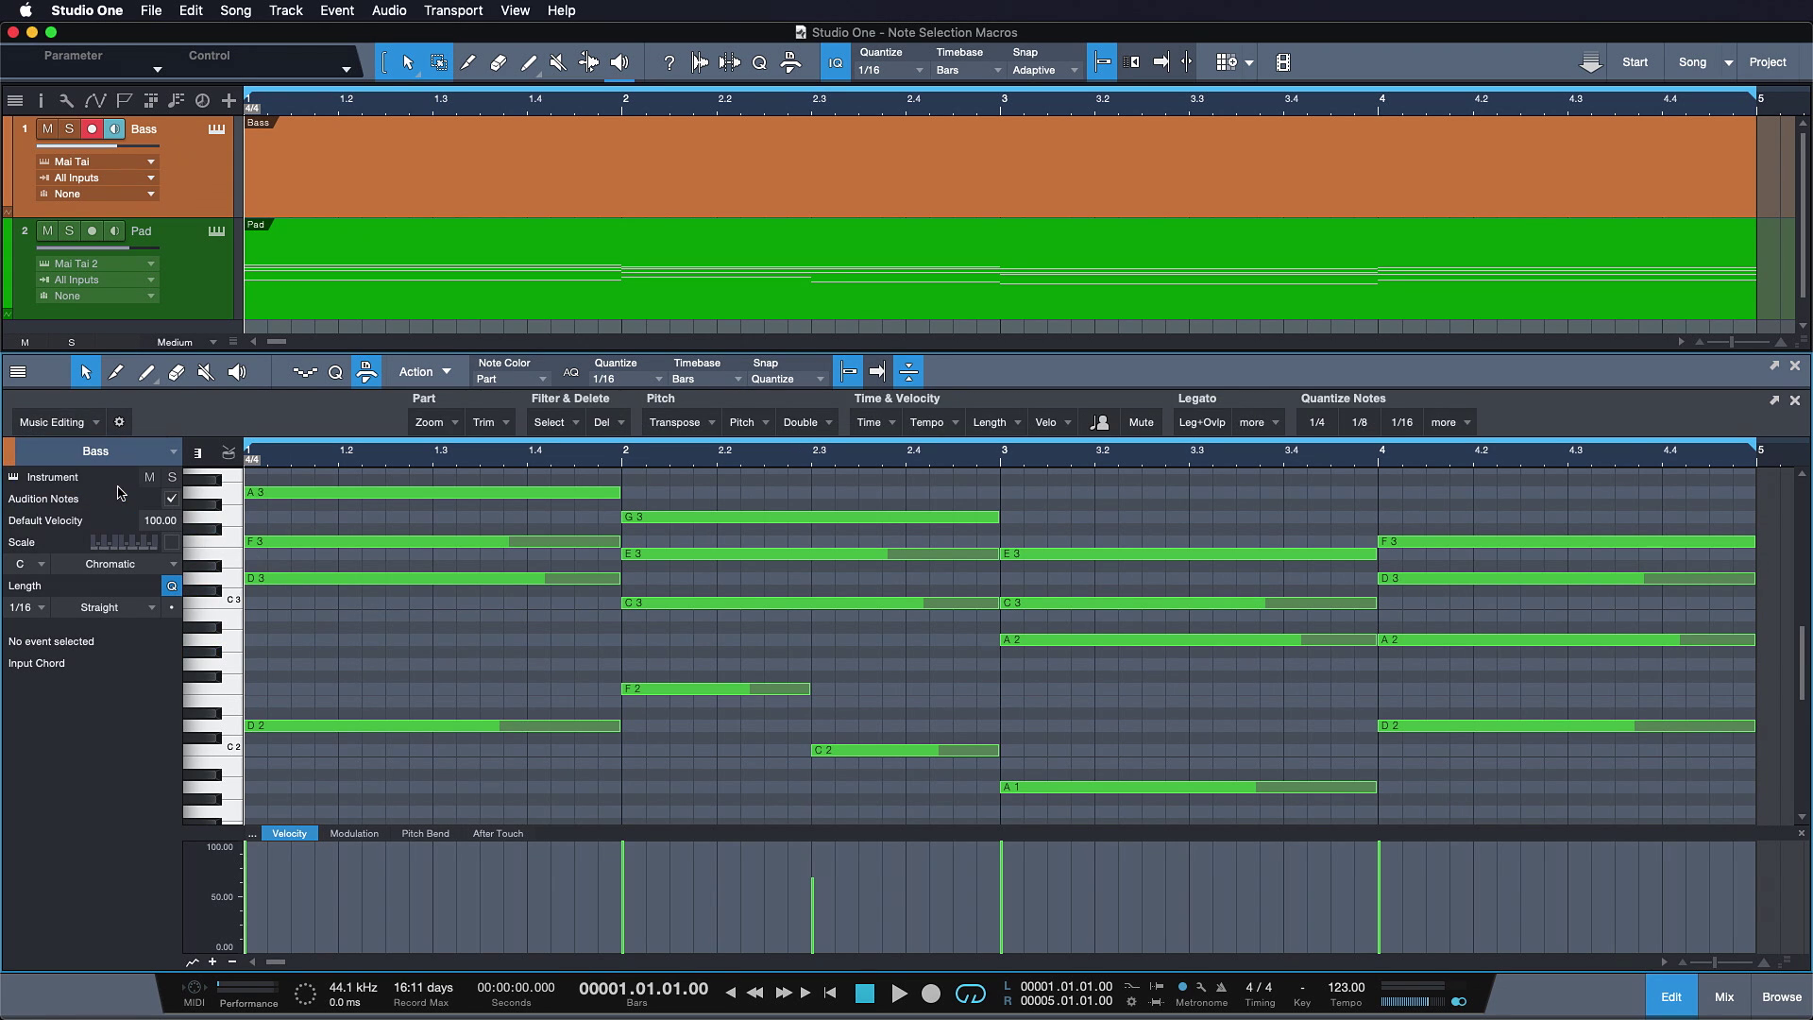
click(559, 434)
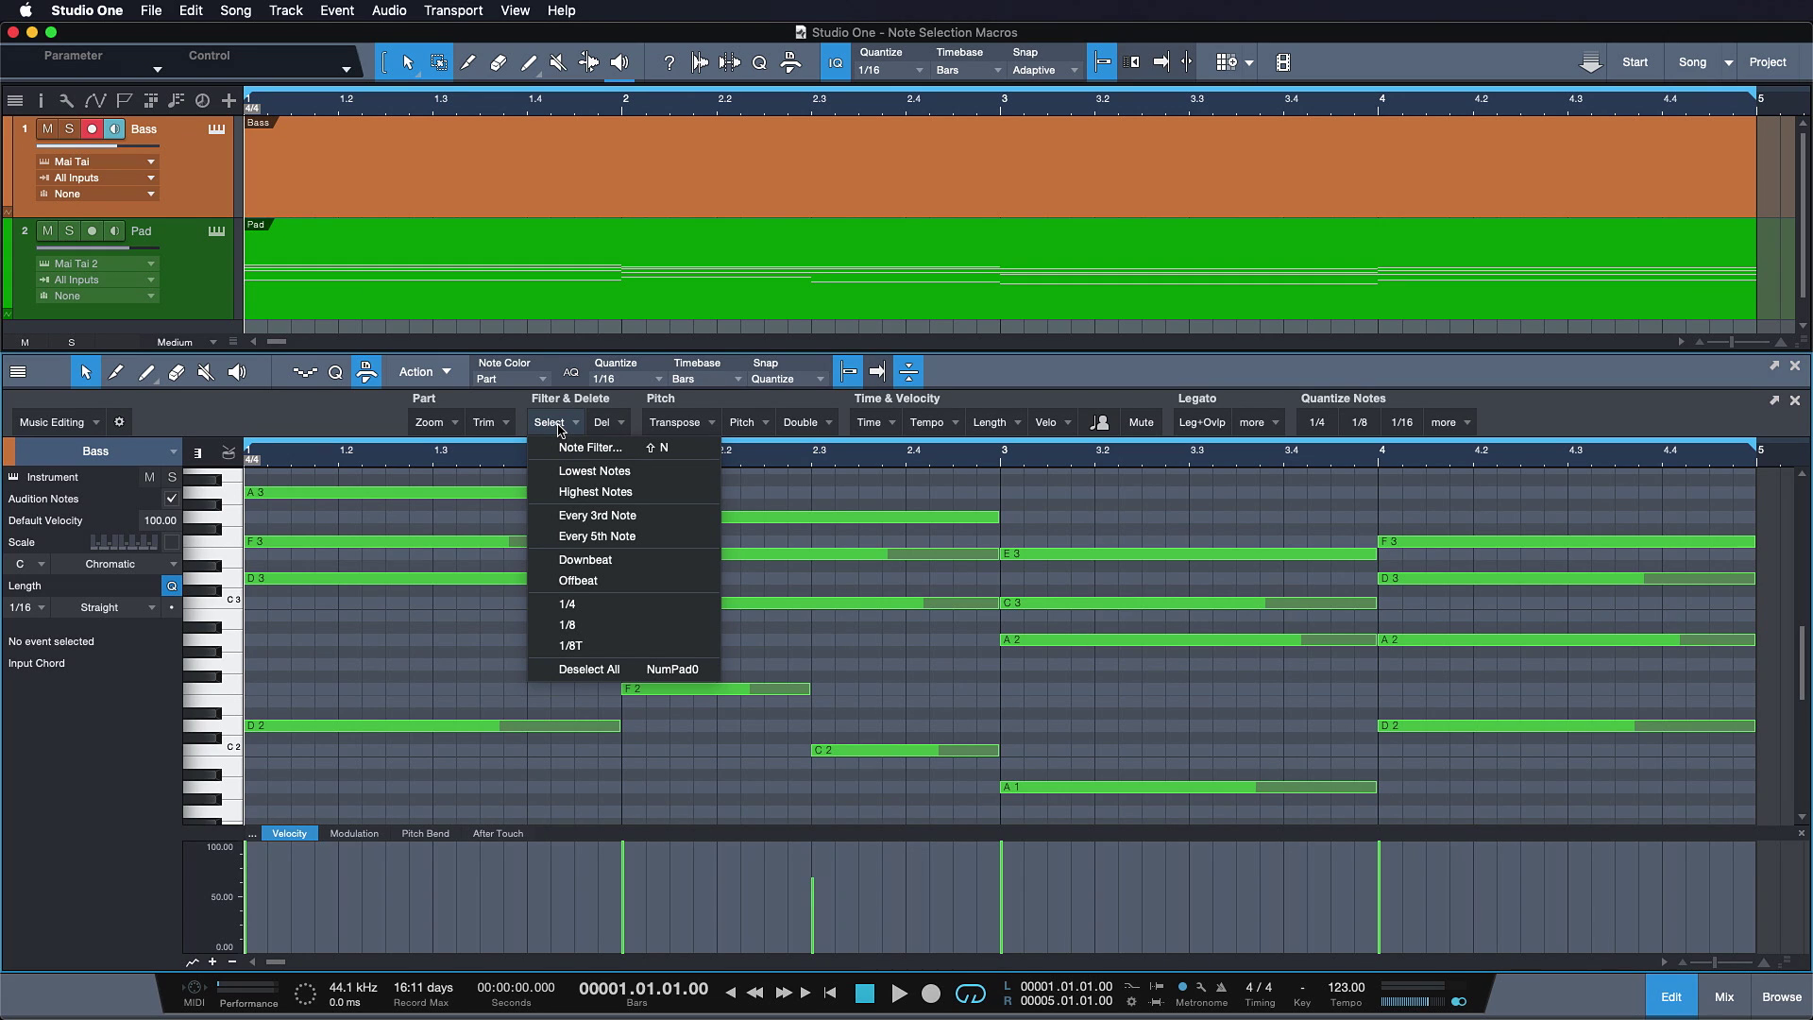
click(561, 431)
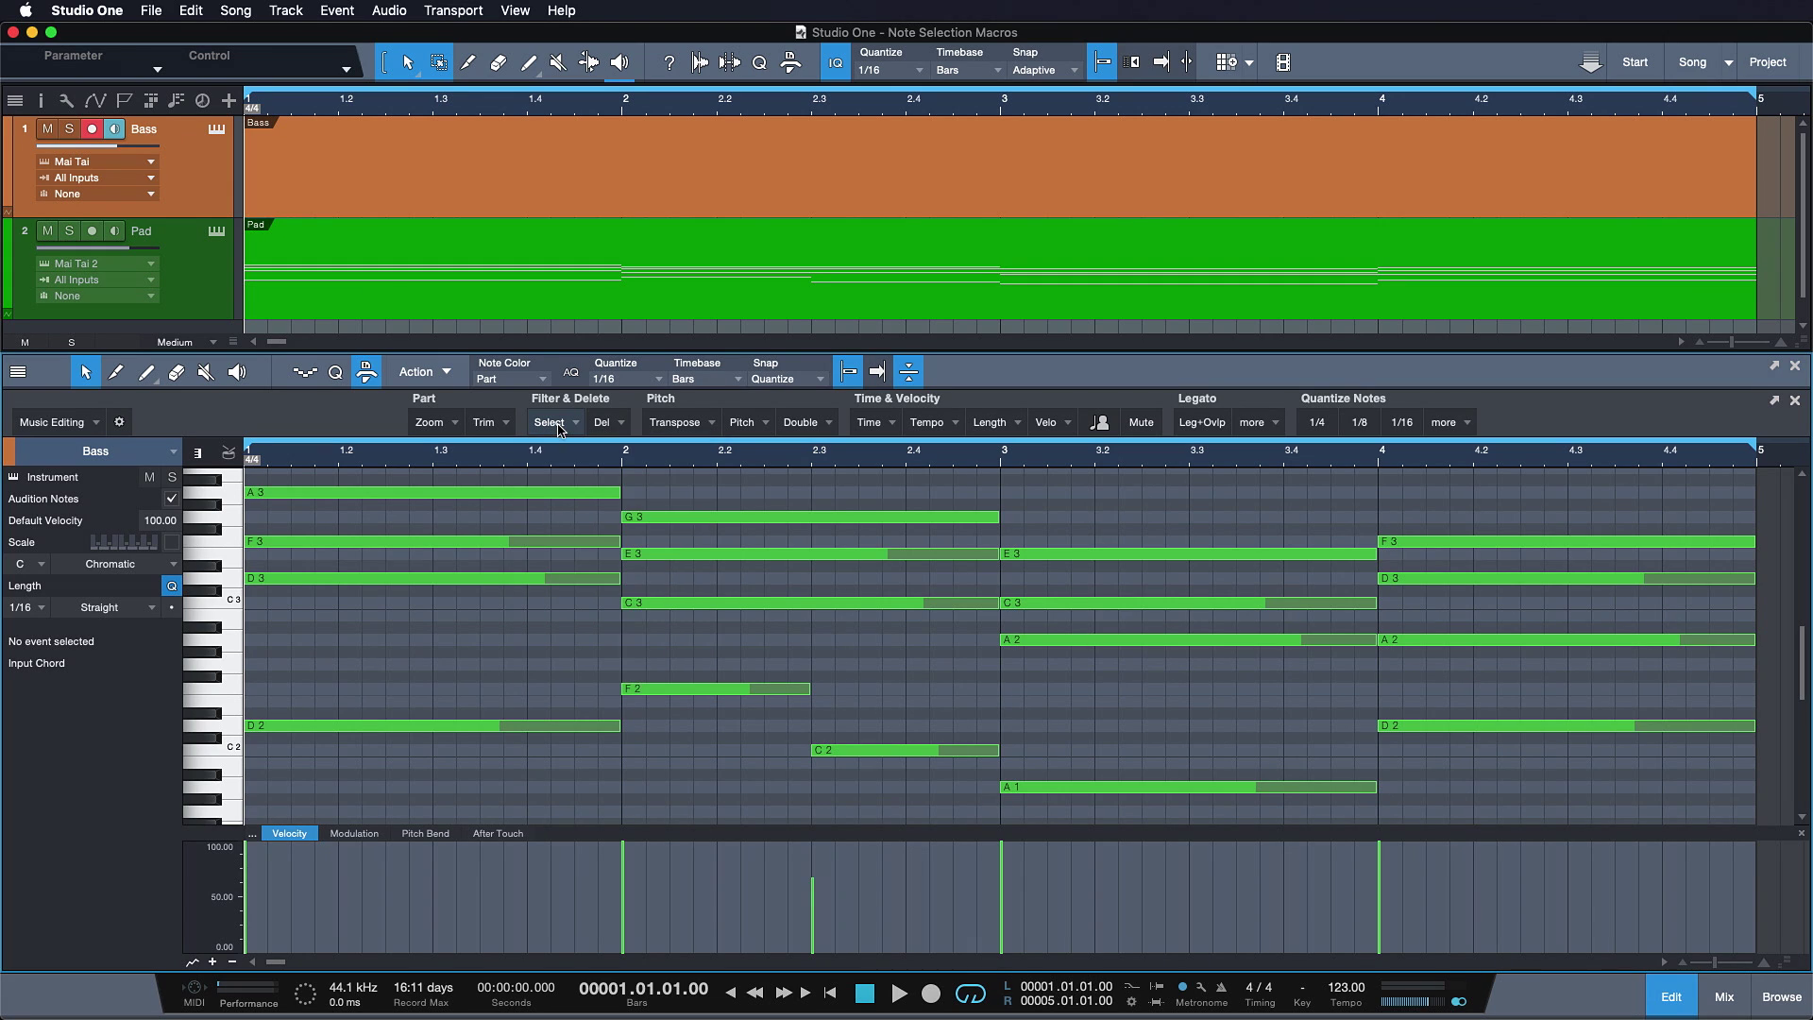
Search the keyboard shortcuts for "split at grid" without changing them, and play back part of the loop
click(76, 11)
click(101, 80)
text(split at grid)
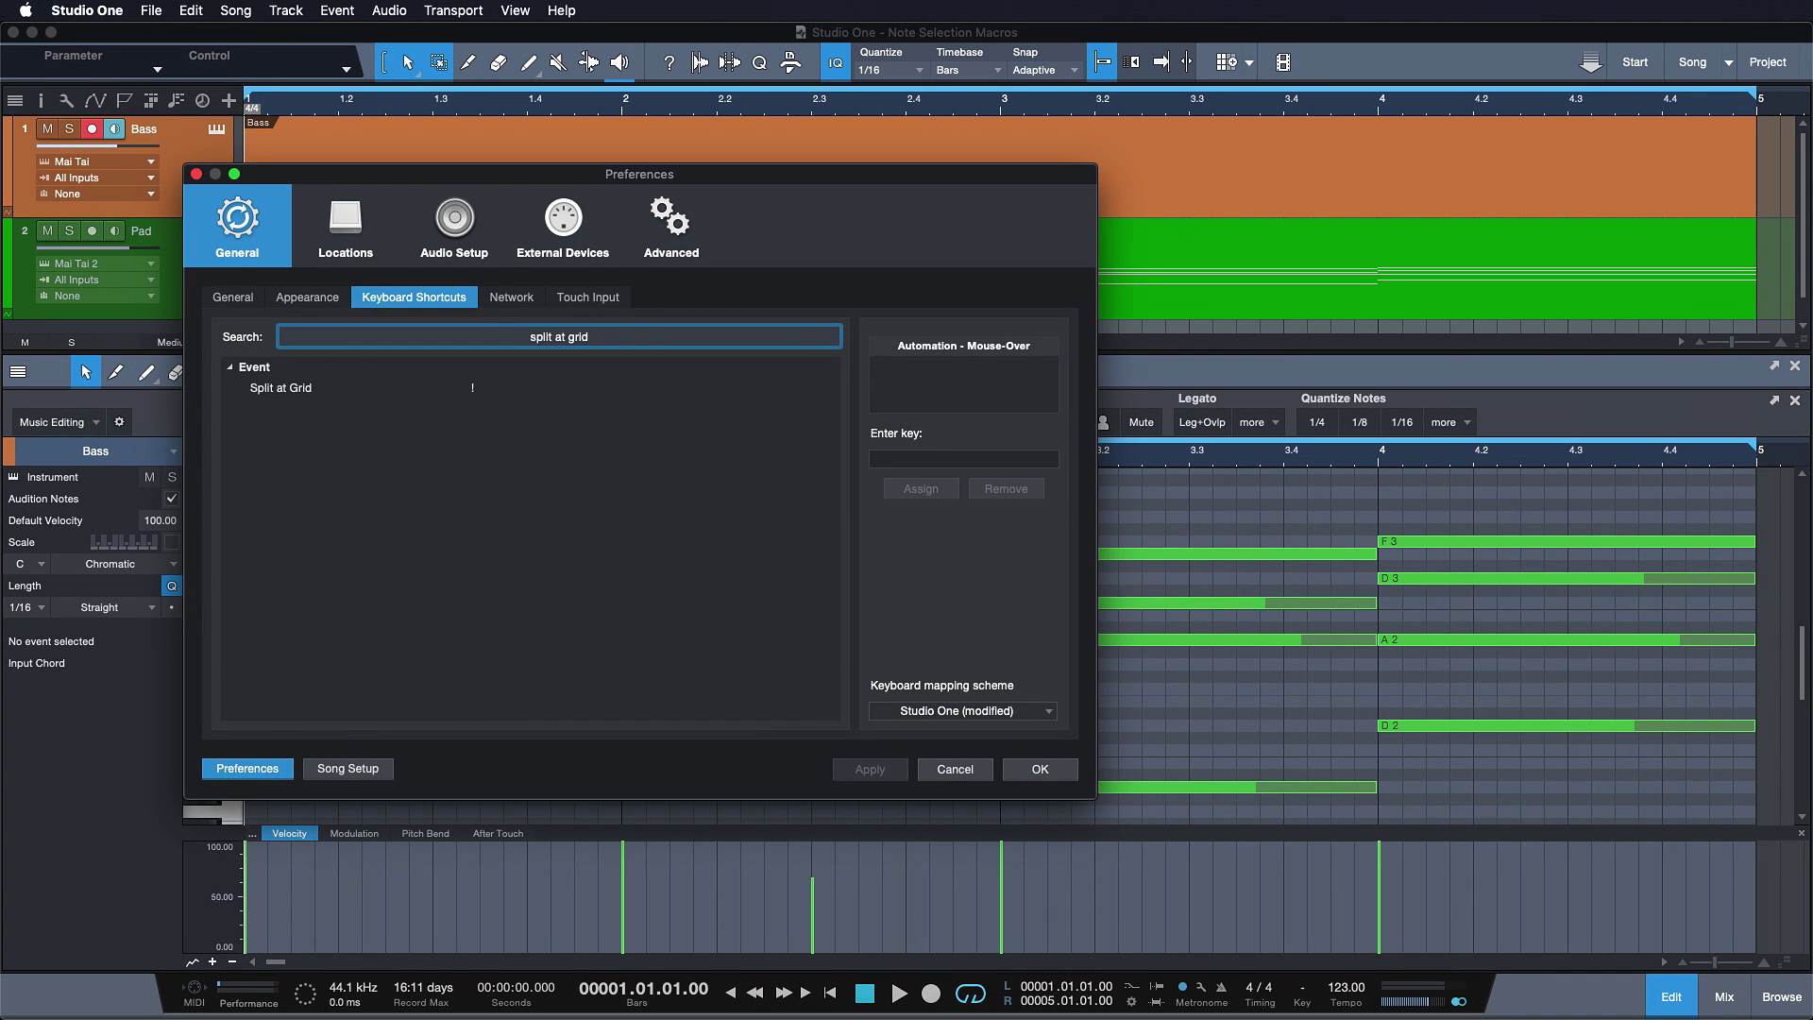
click(955, 769)
key(space)
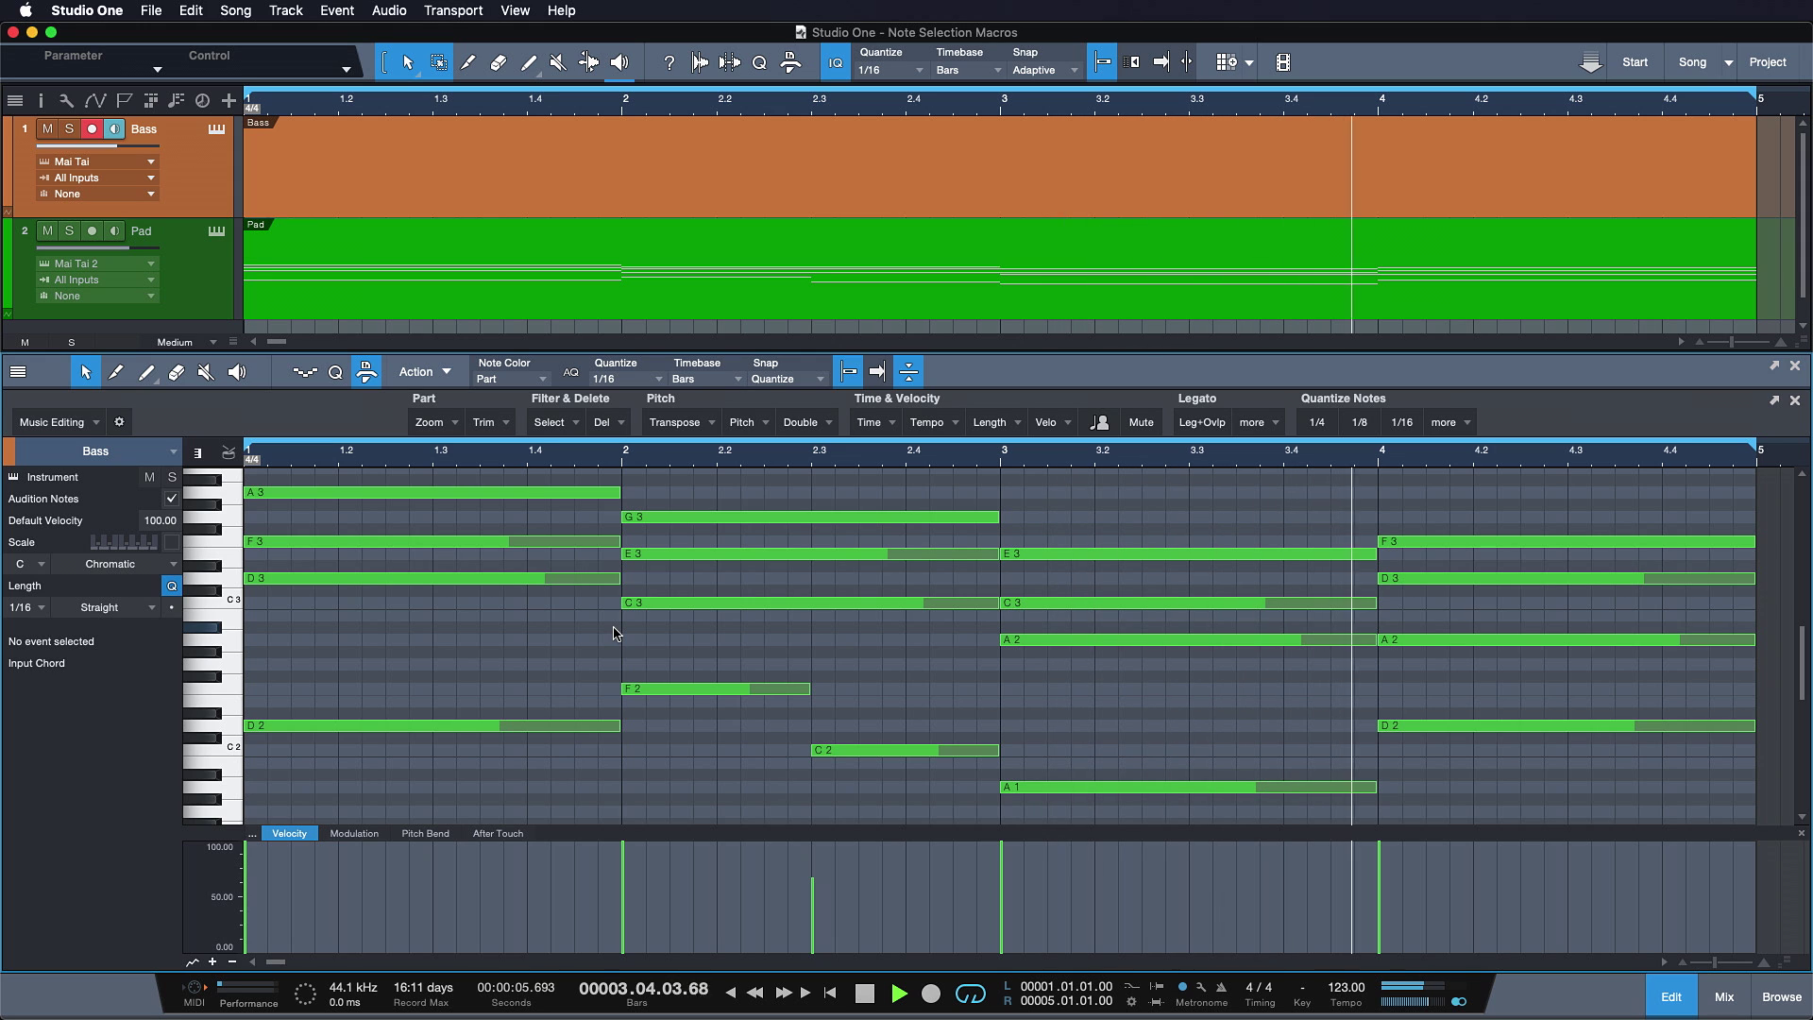
key(space)
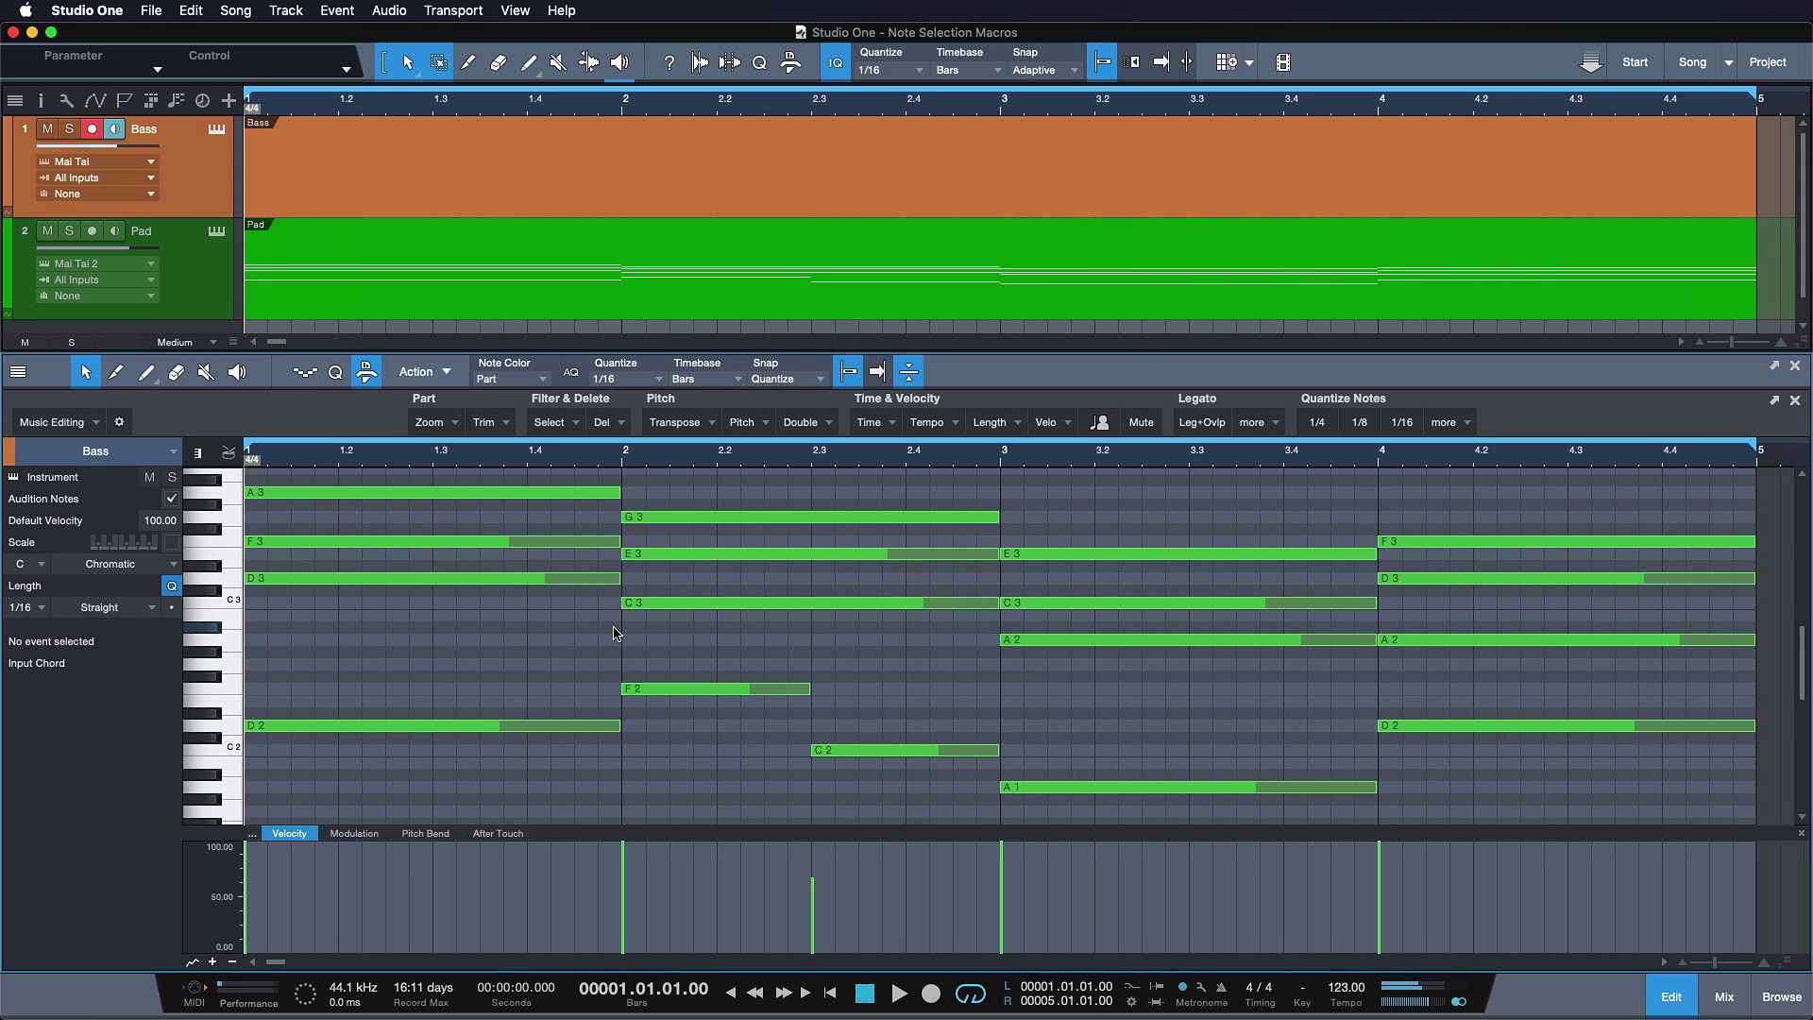
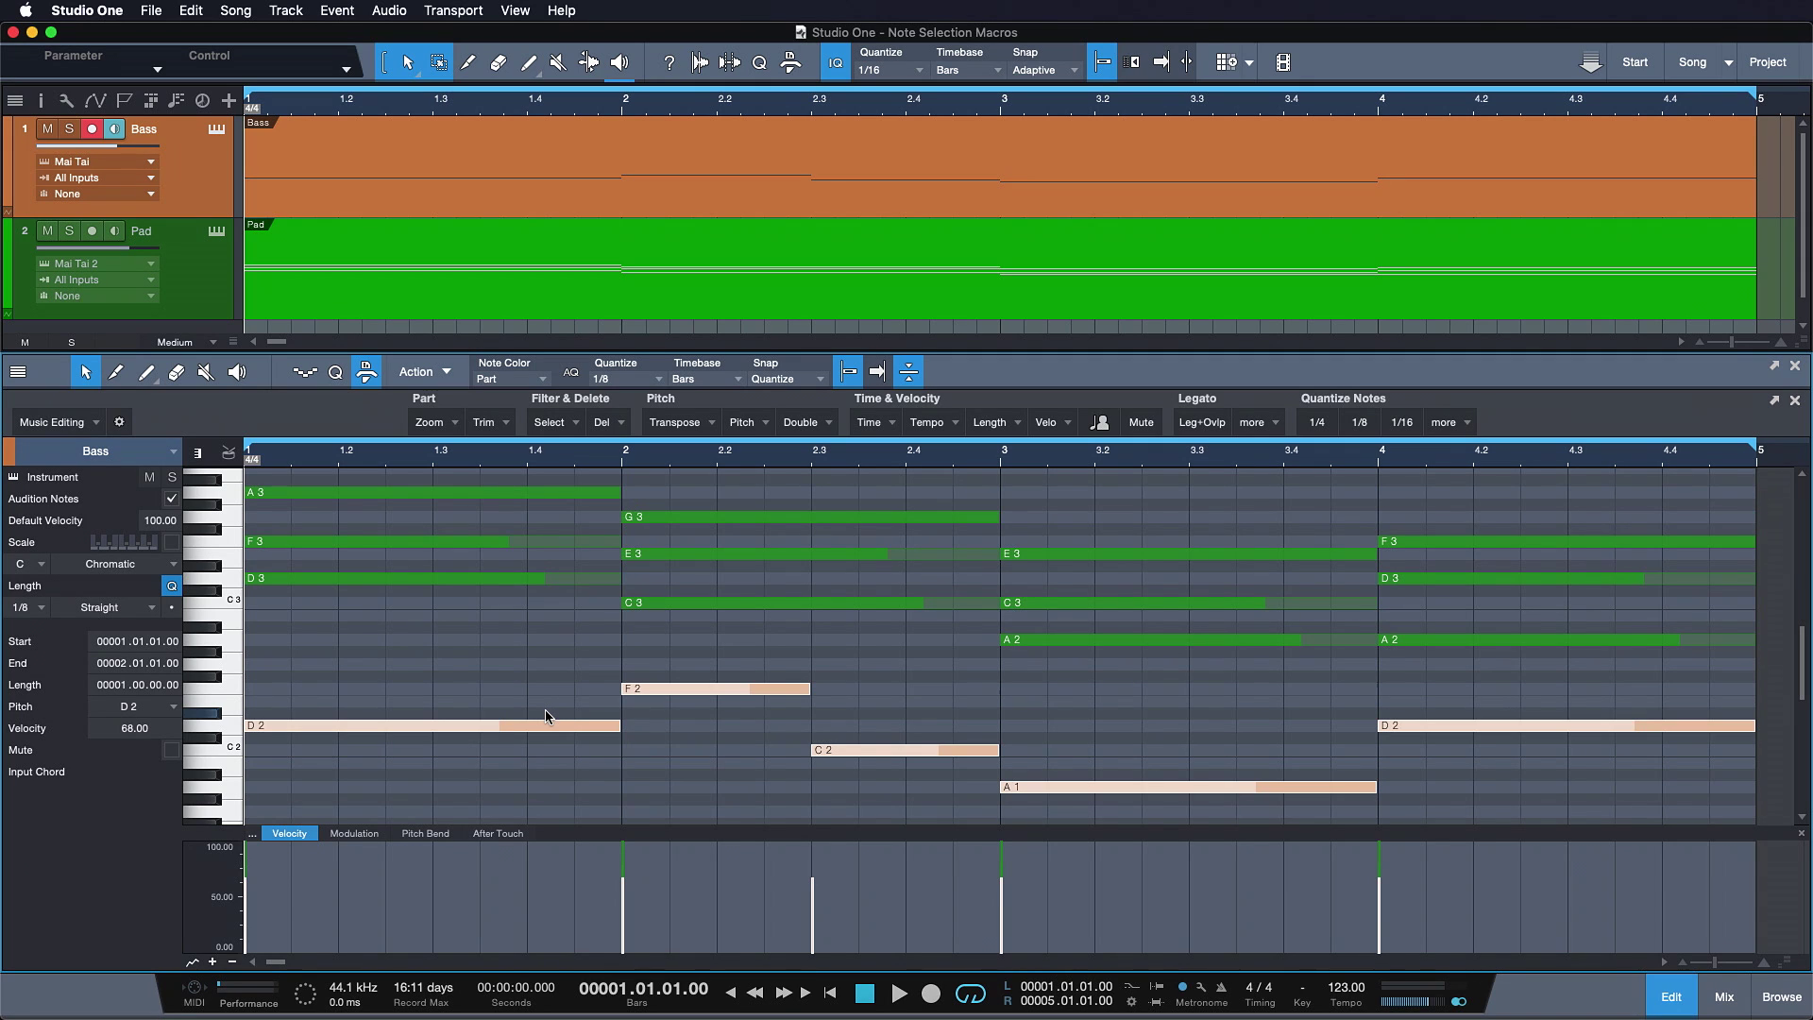
Split the selected long bass notes at the 1/8 grid and play back the repeated notes
key(alt+x)
key(space)
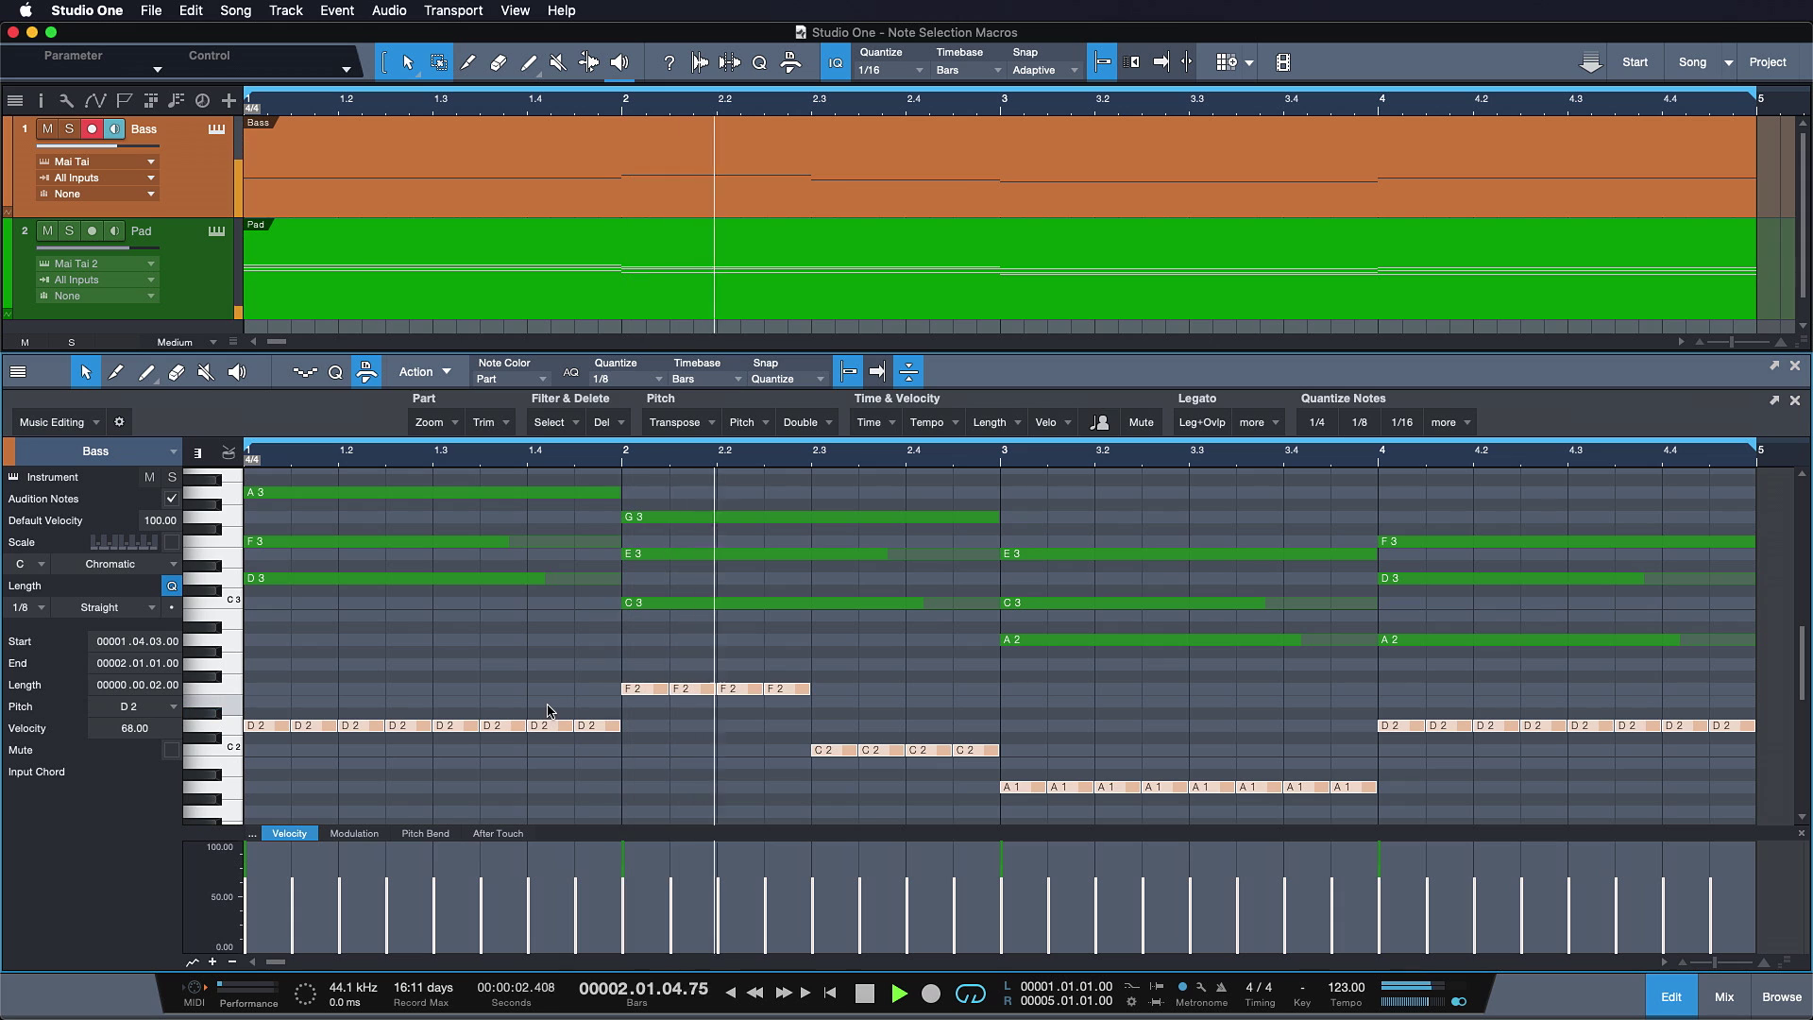
key(space)
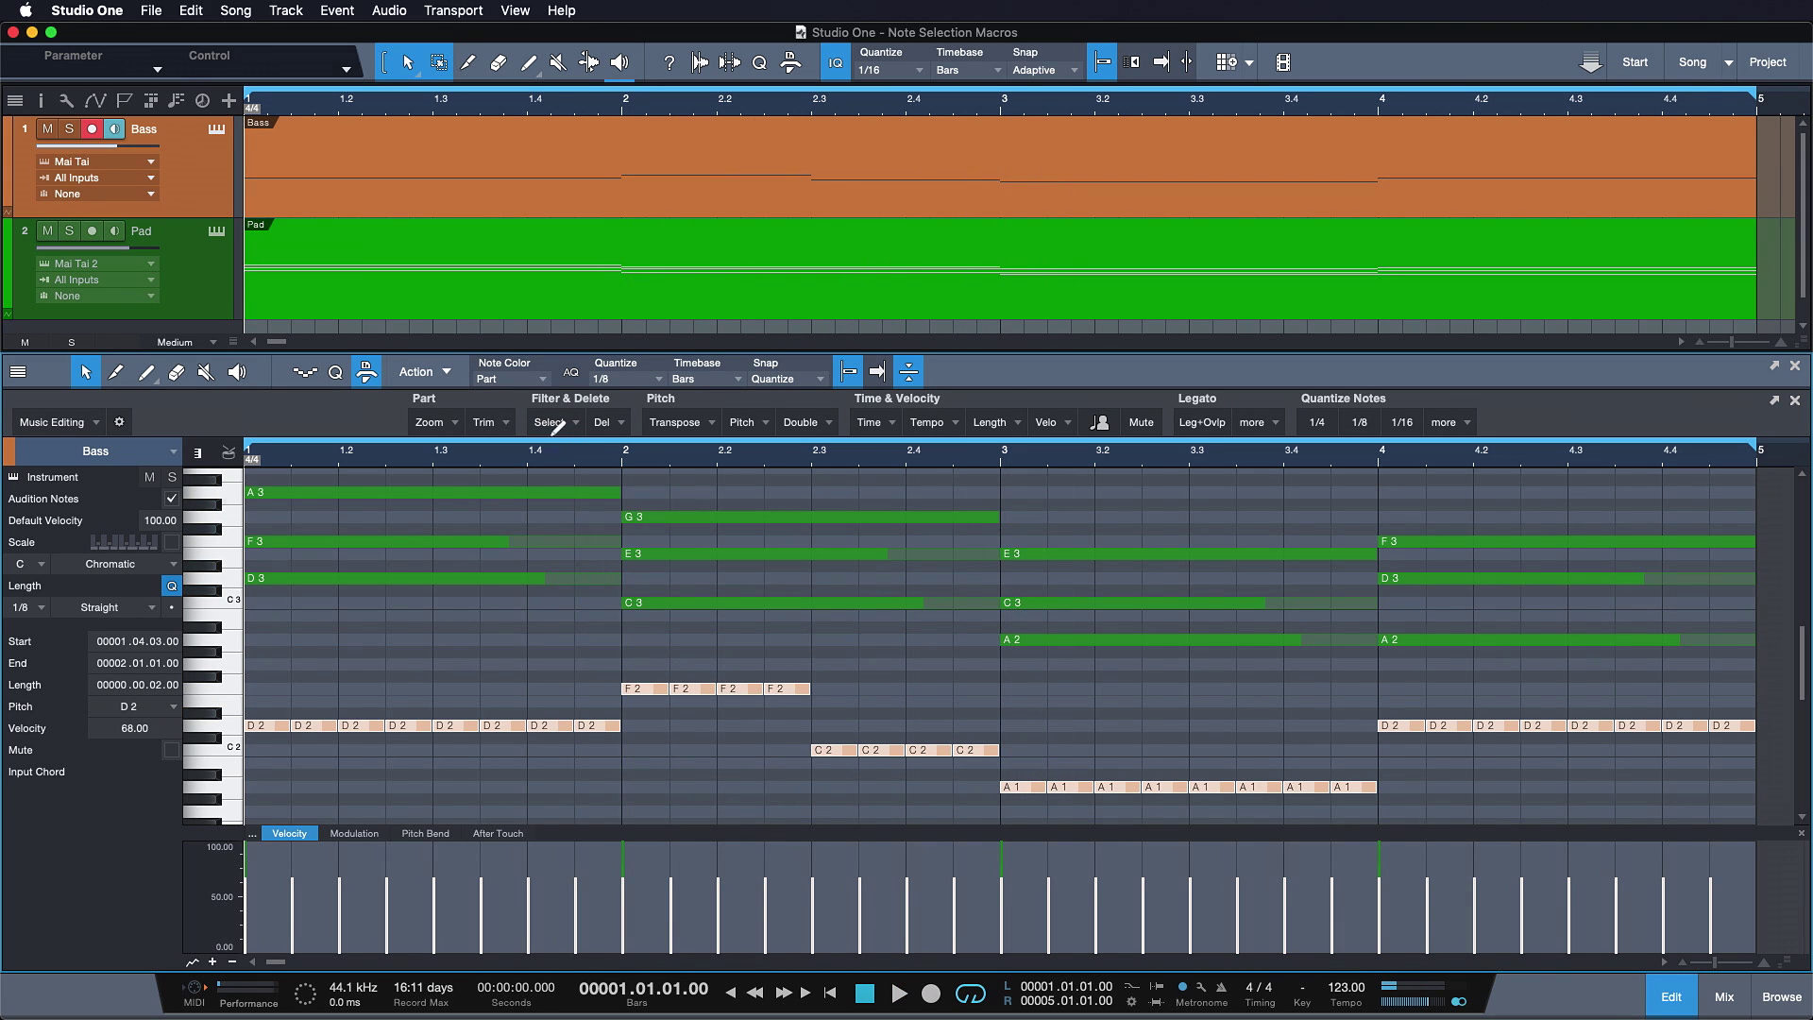
Select the offbeat bass notes and transpose them up one octave while the loop plays
click(545, 422)
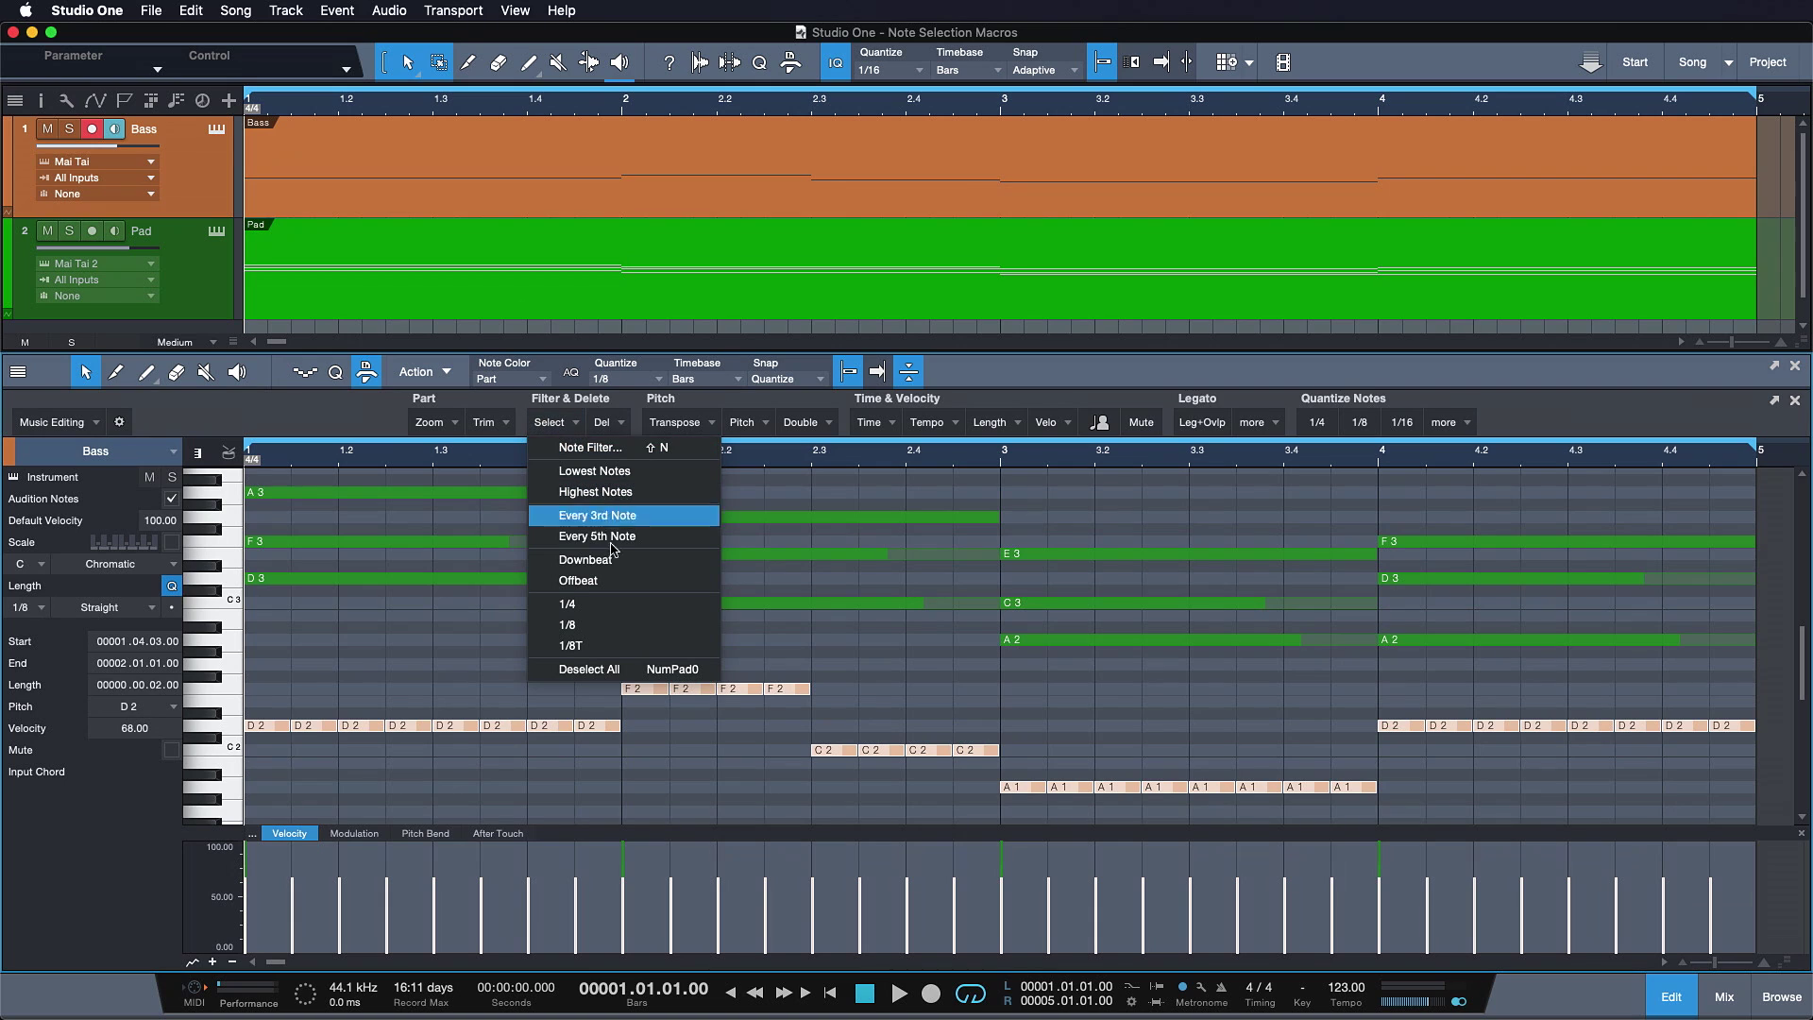
click(609, 581)
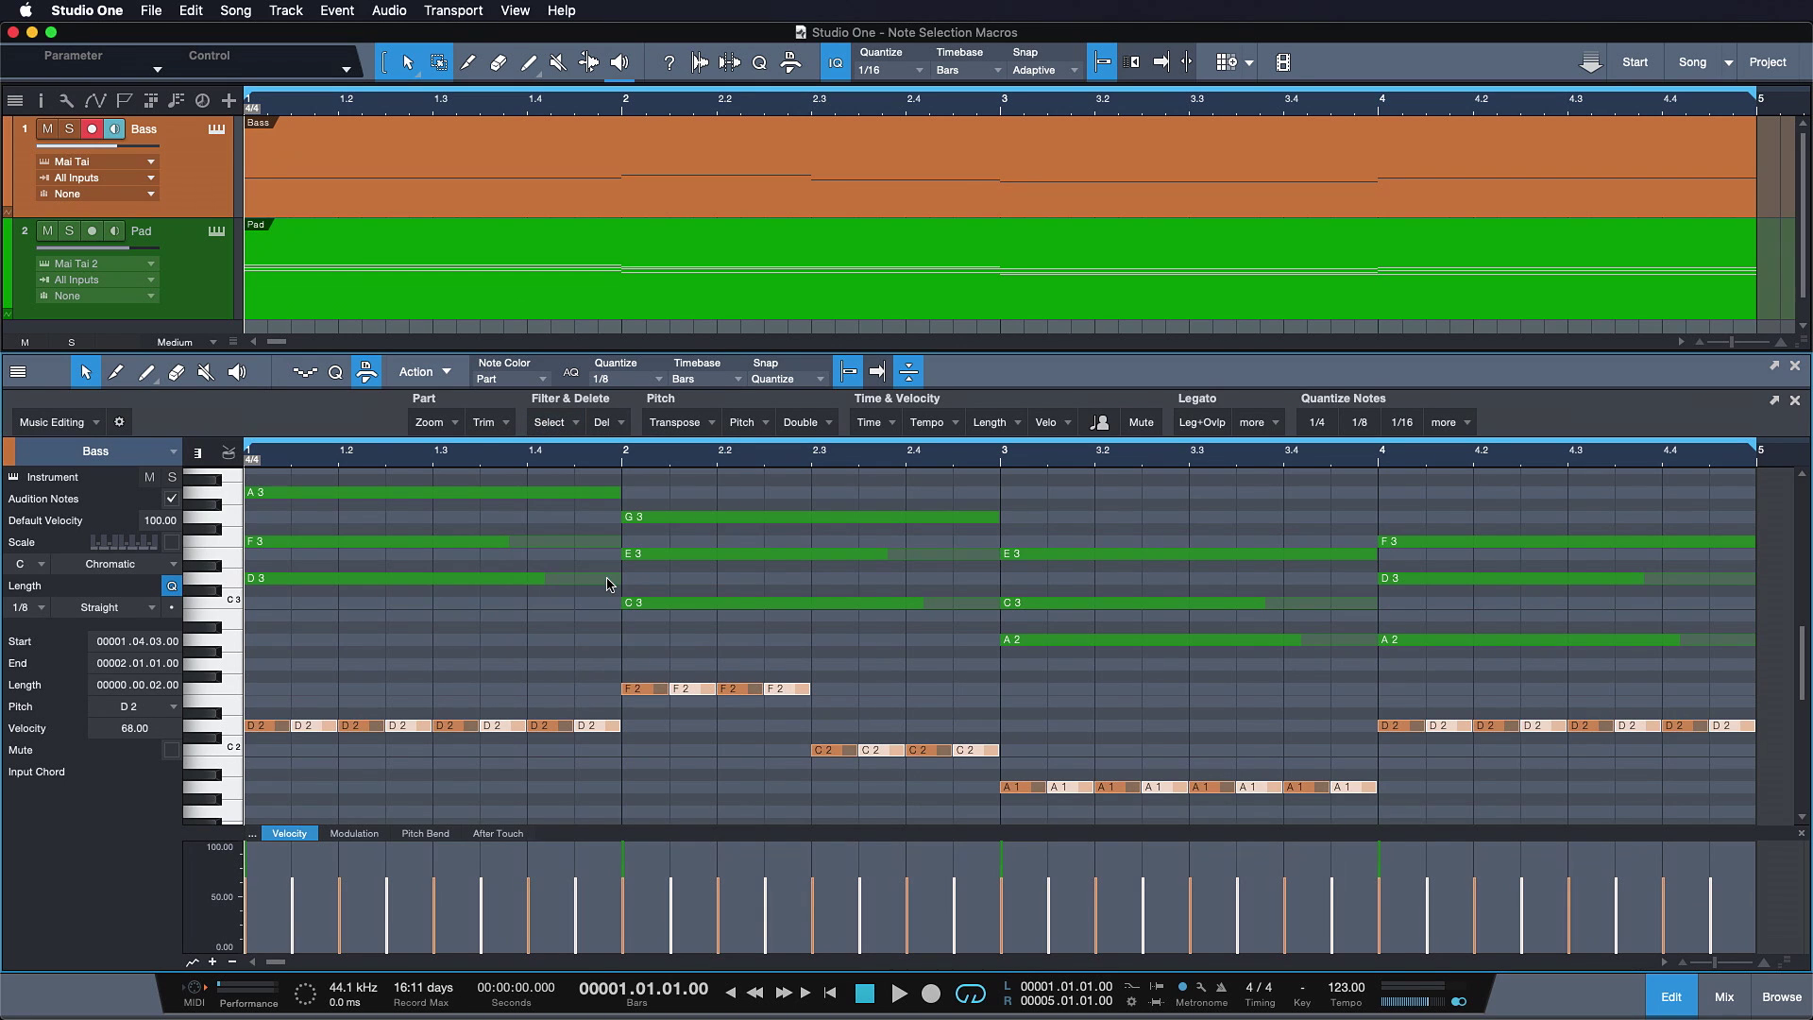
key(space)
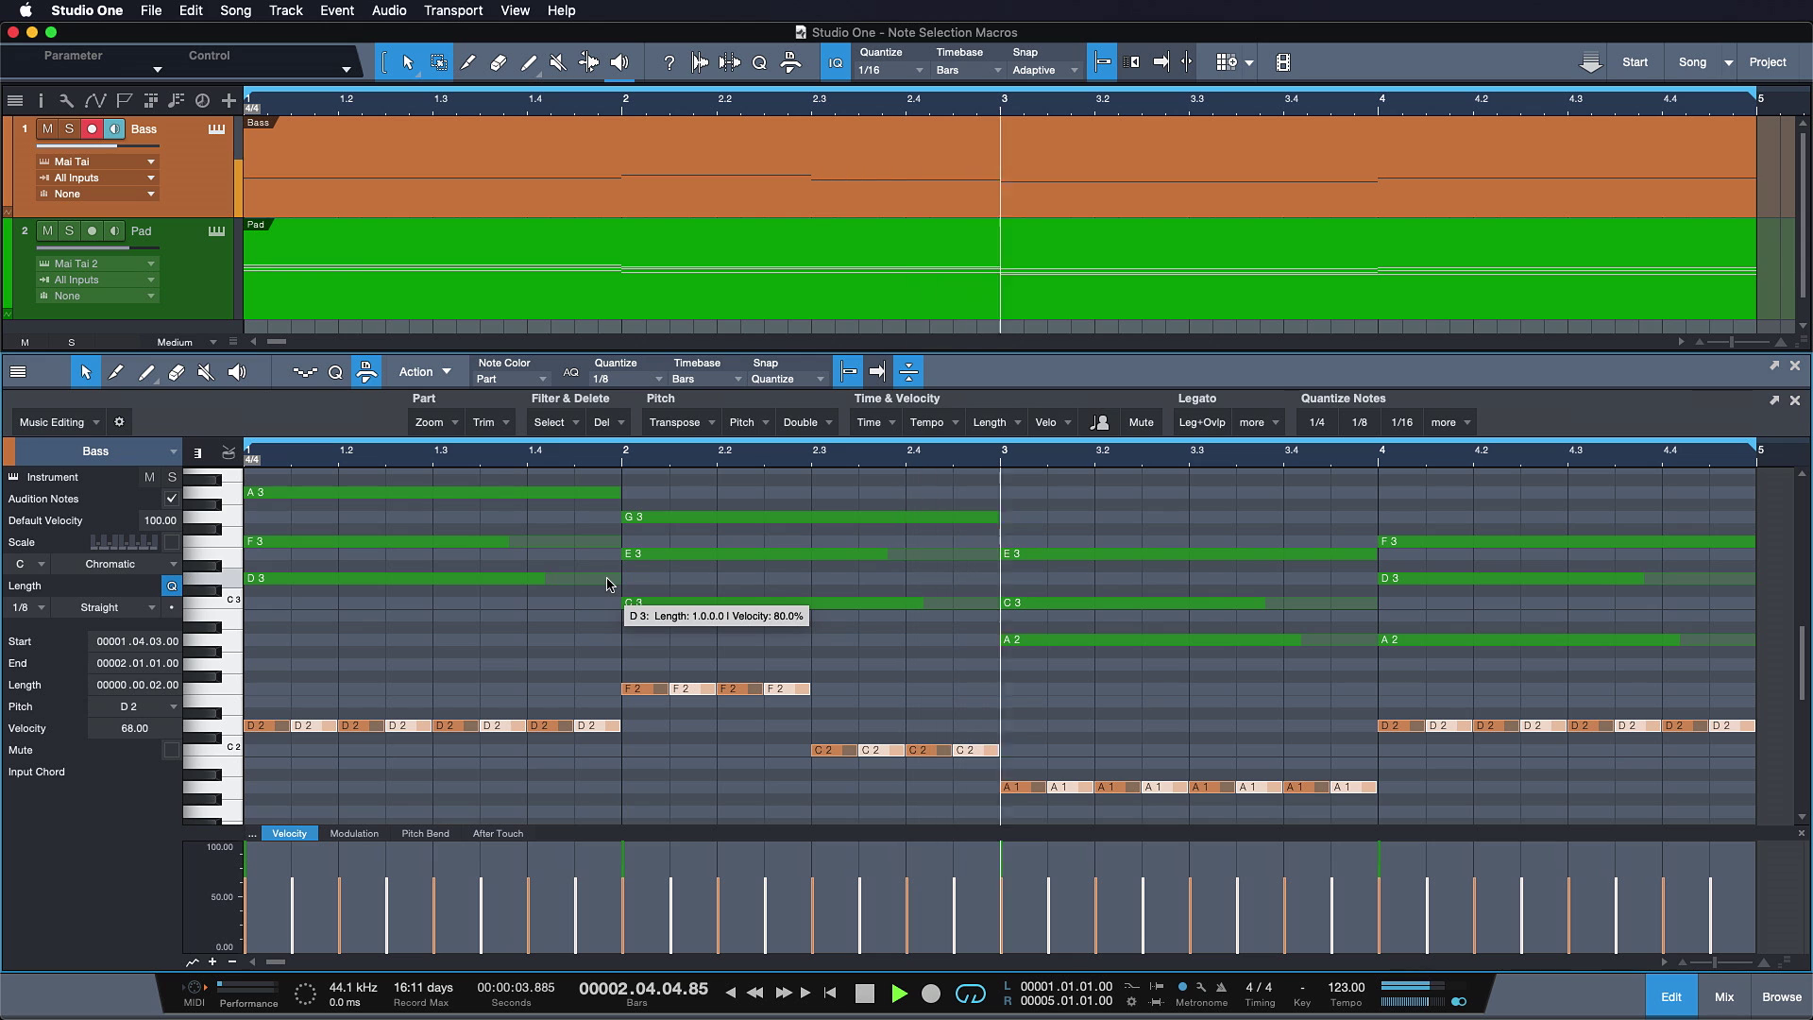
key(shift+Up)
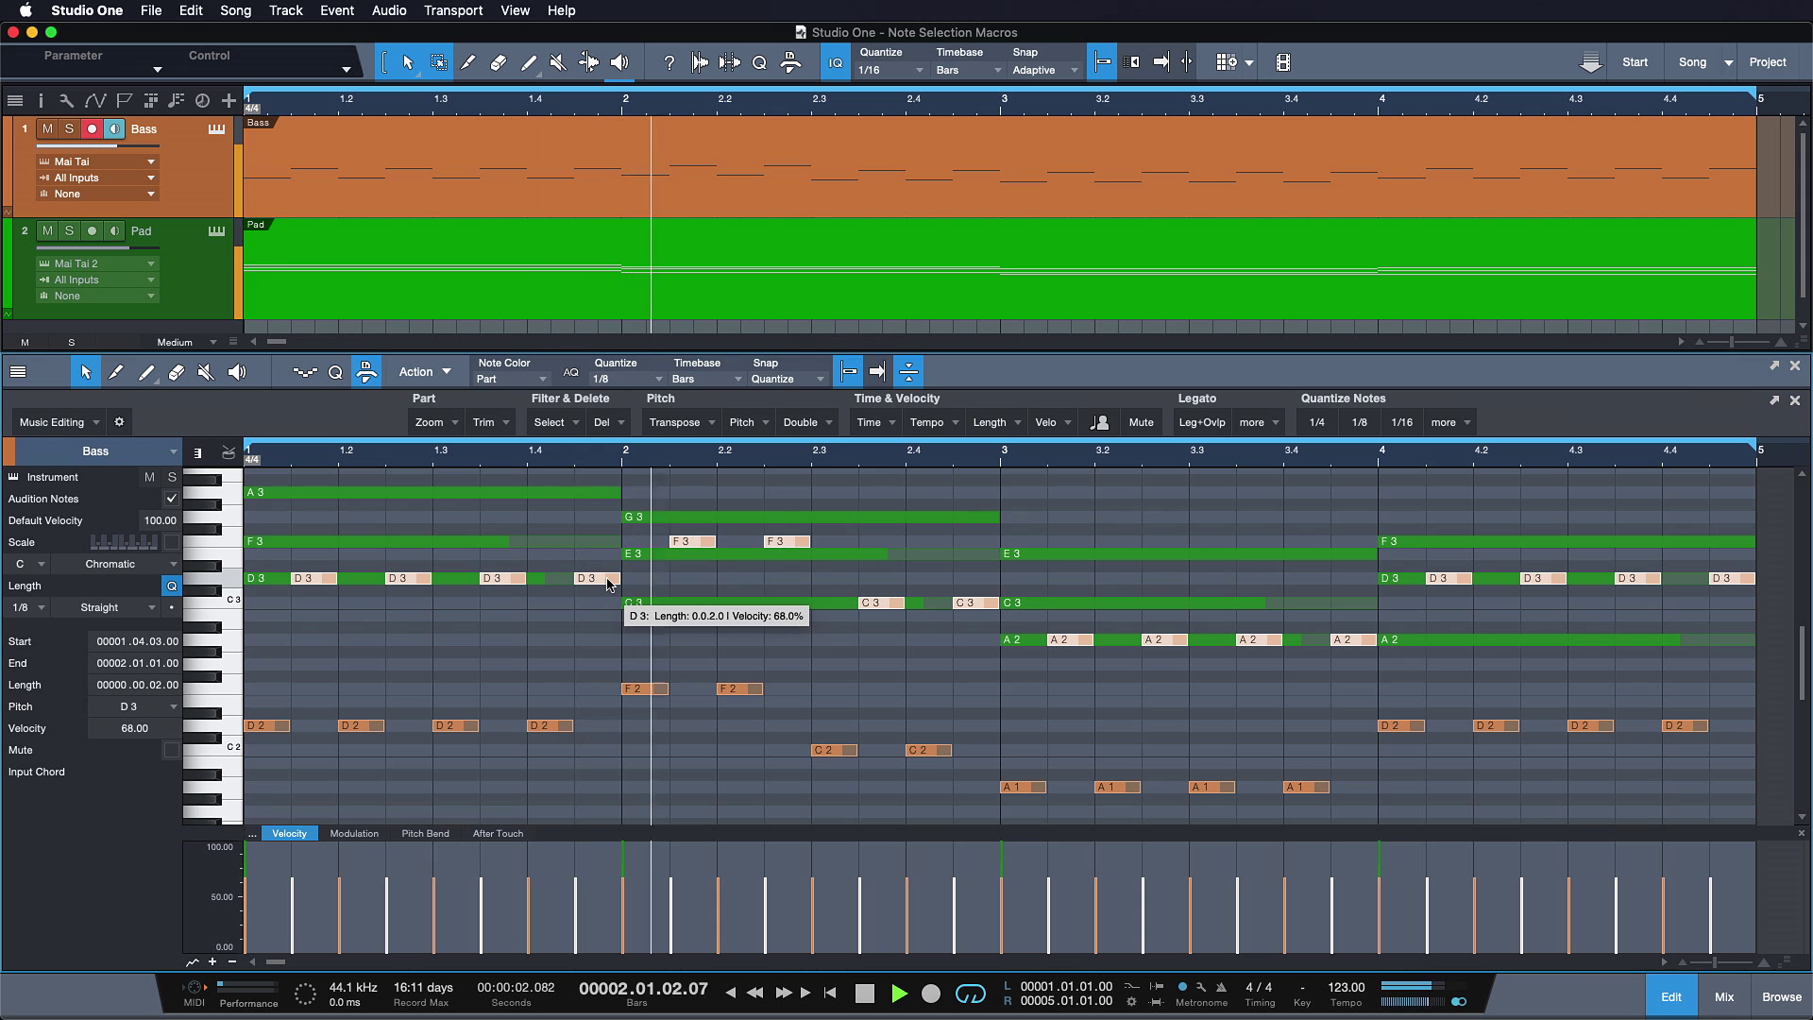
Set the music editor's quantize value to 1/16, split the selected offbeat notes at that grid and deselect them
click(645, 380)
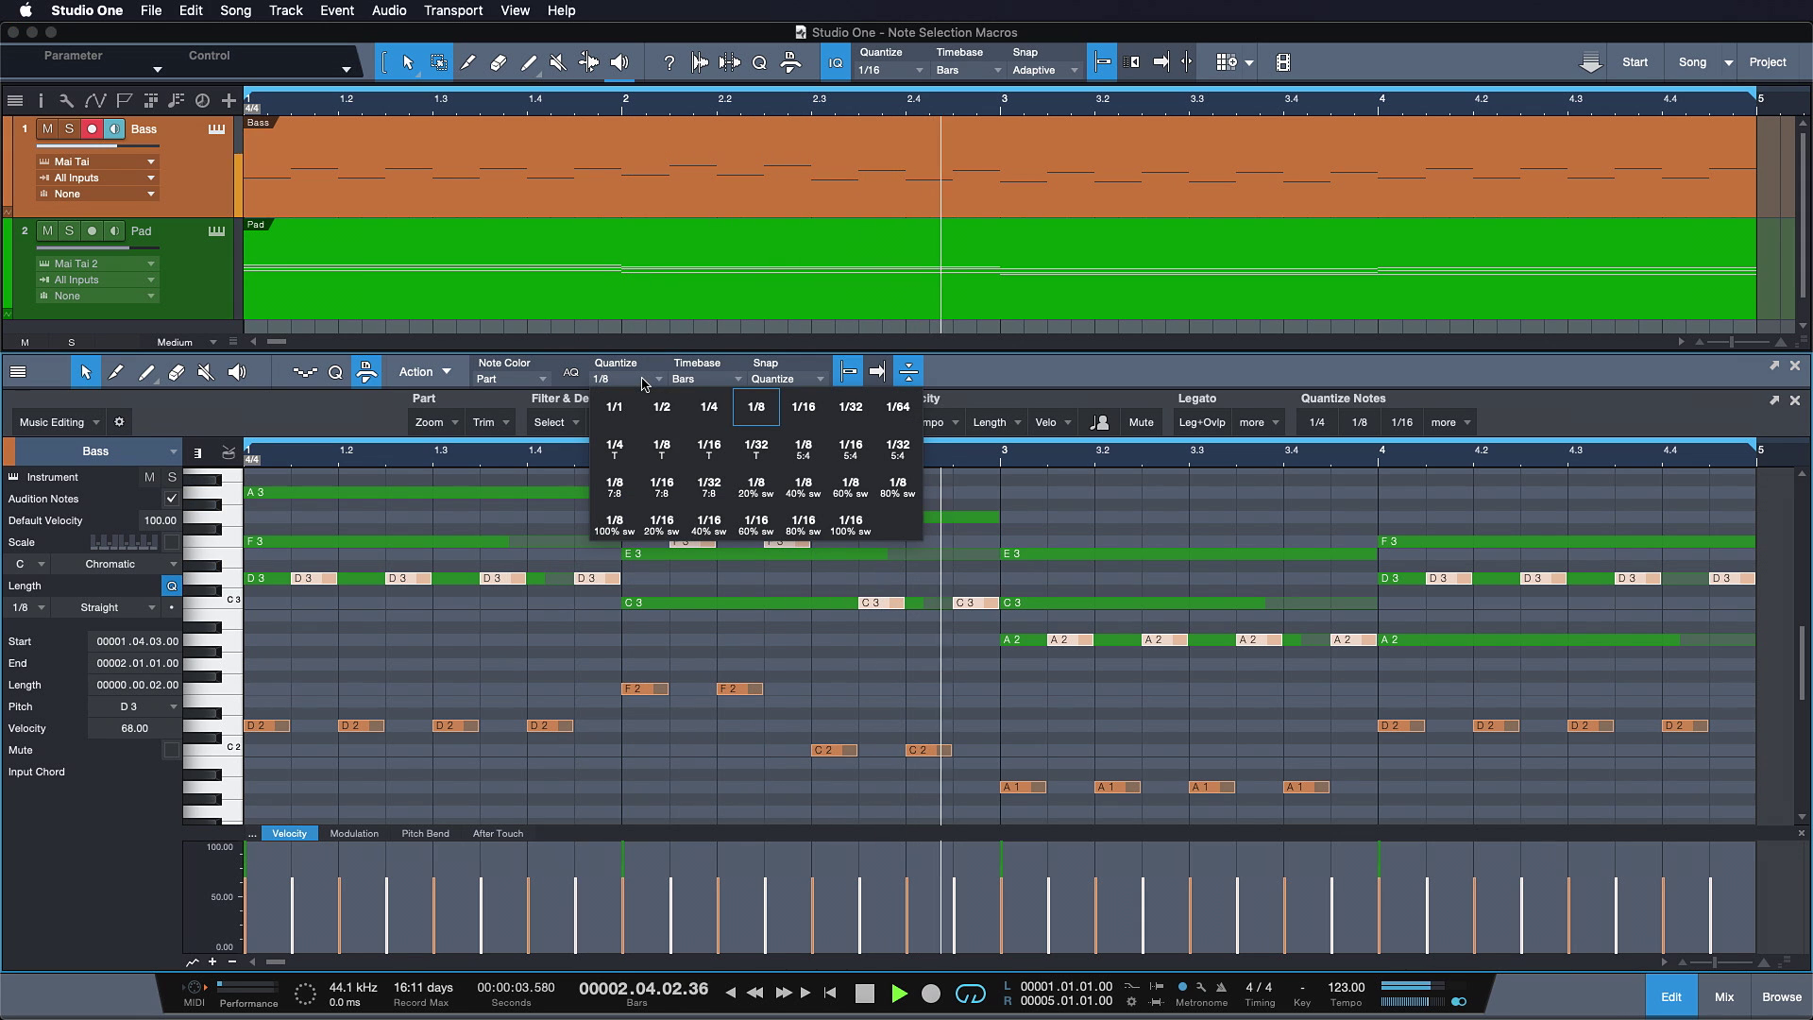
click(804, 406)
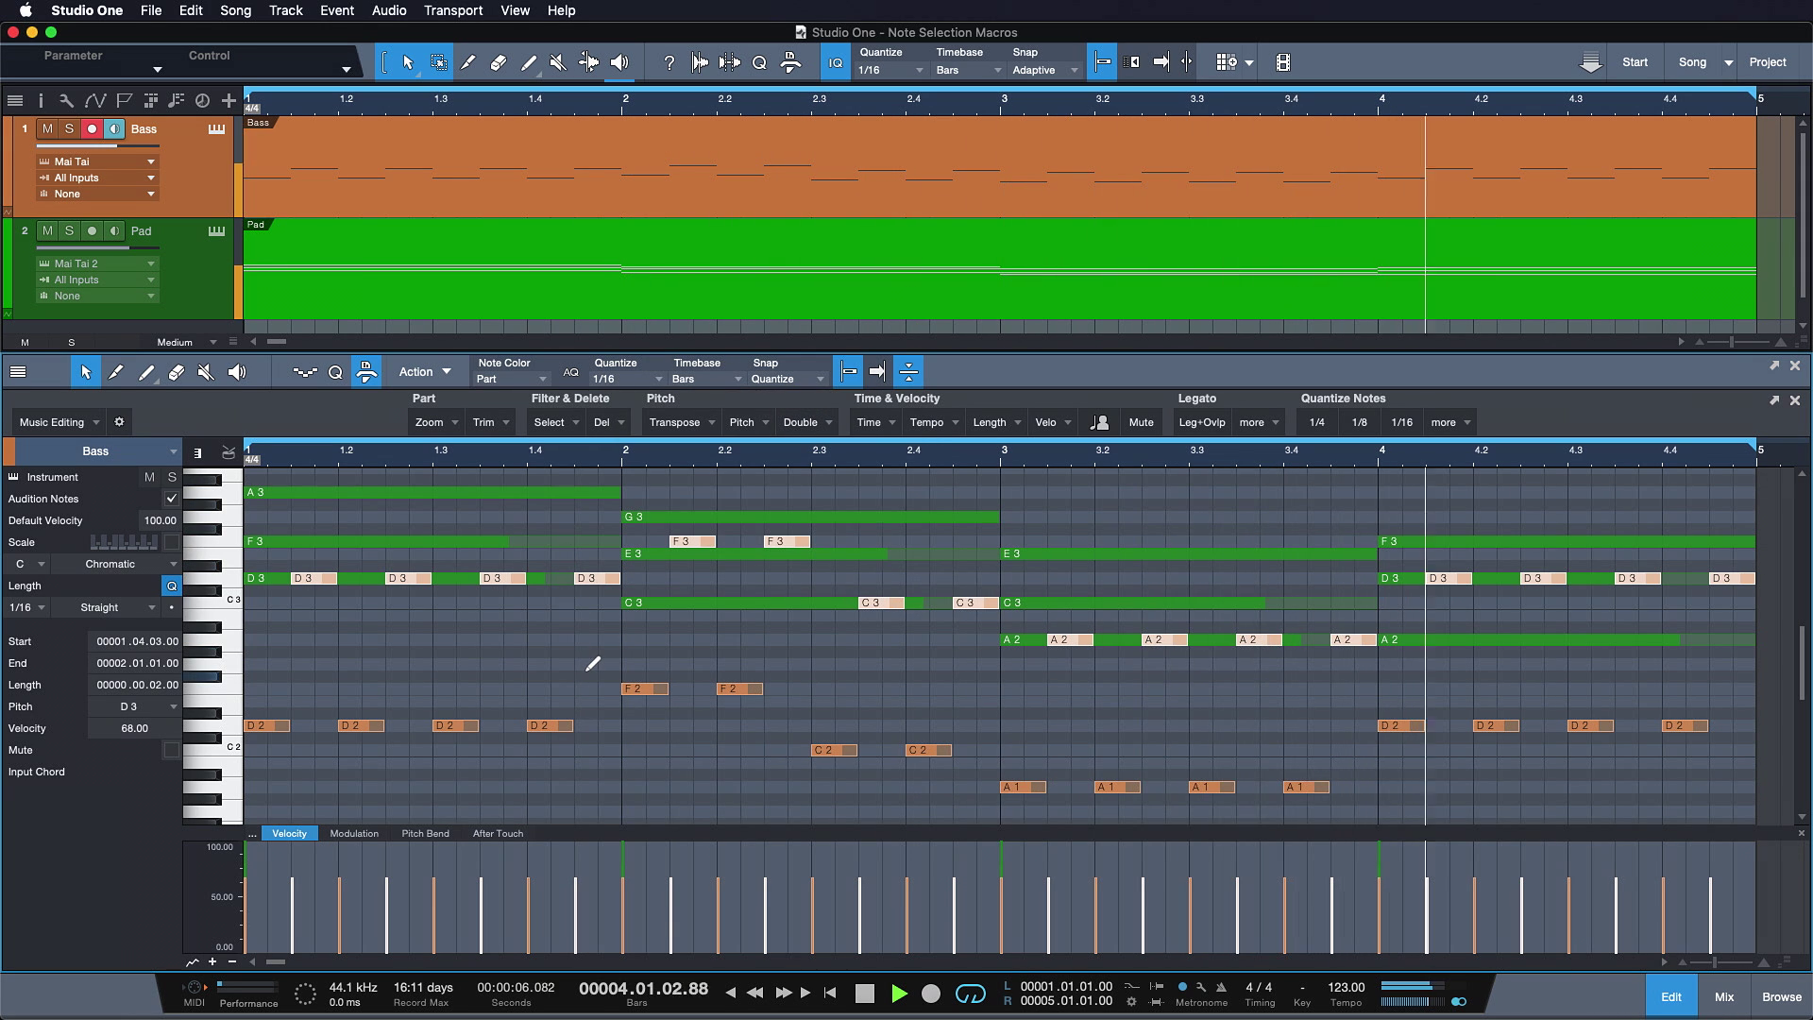
key(alt+x)
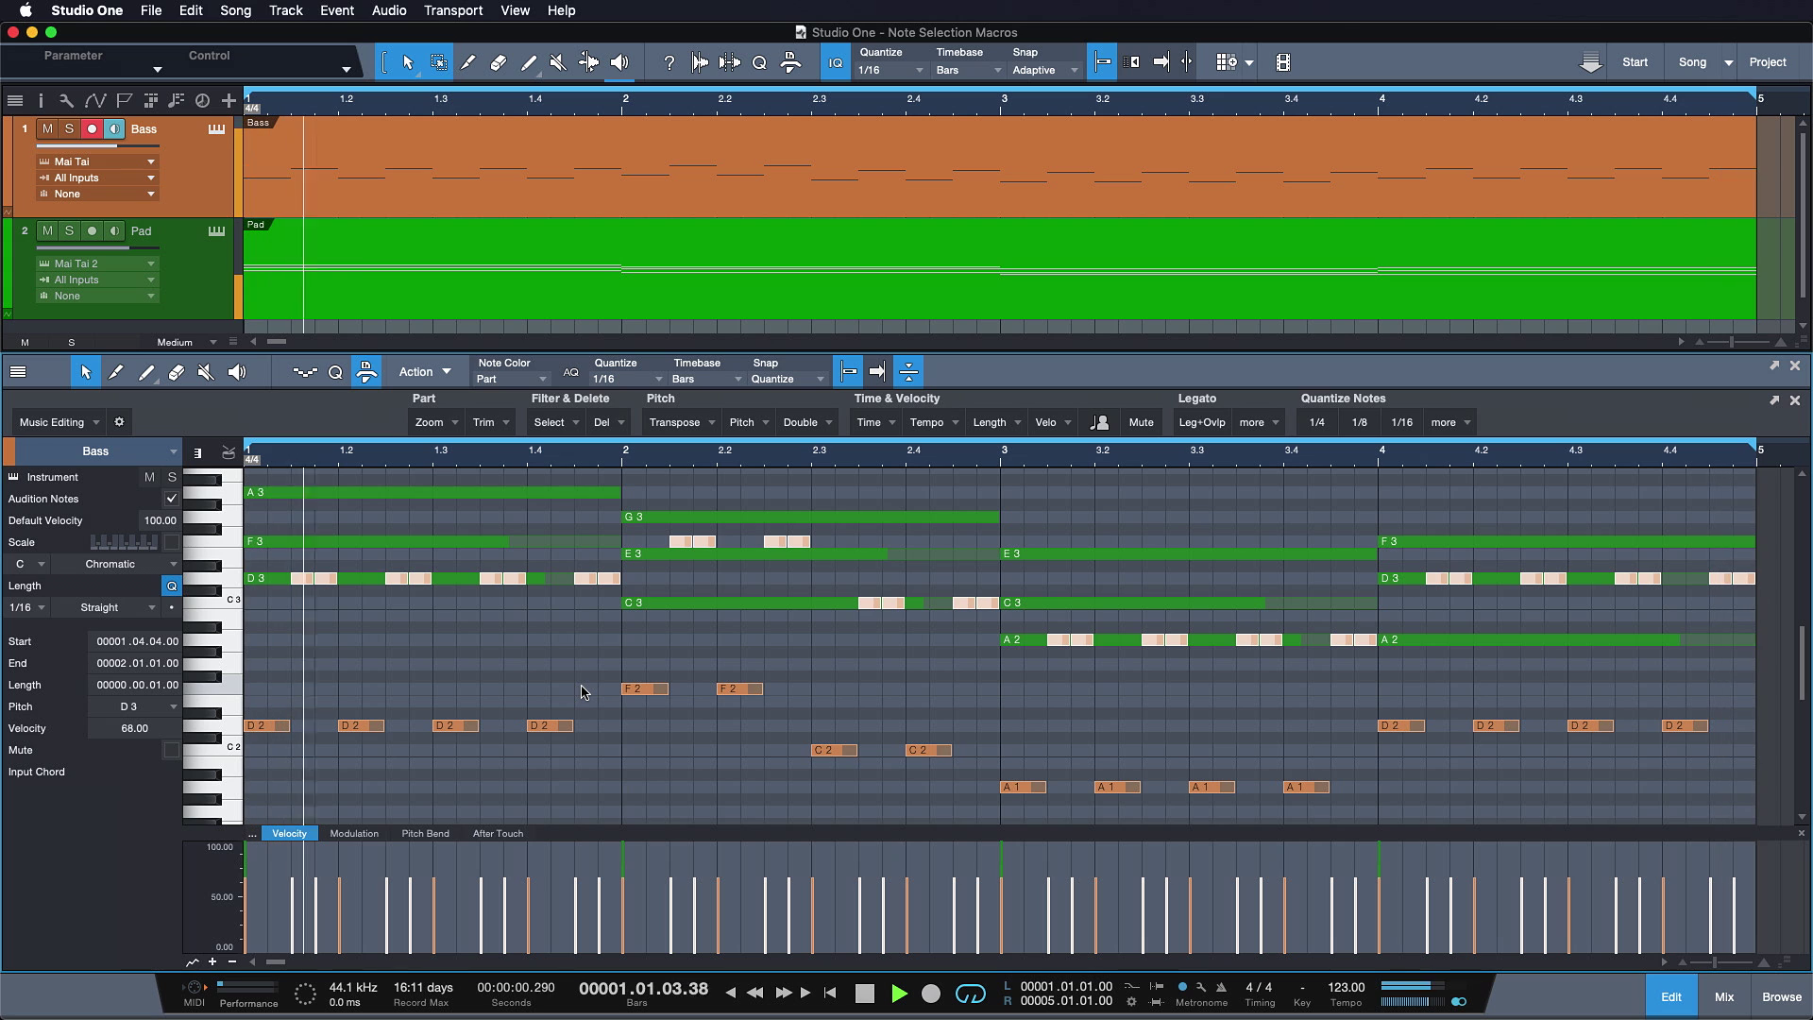
click(581, 693)
Select every 3rd note of the bass part and transpose the selection down two octaves
click(555, 422)
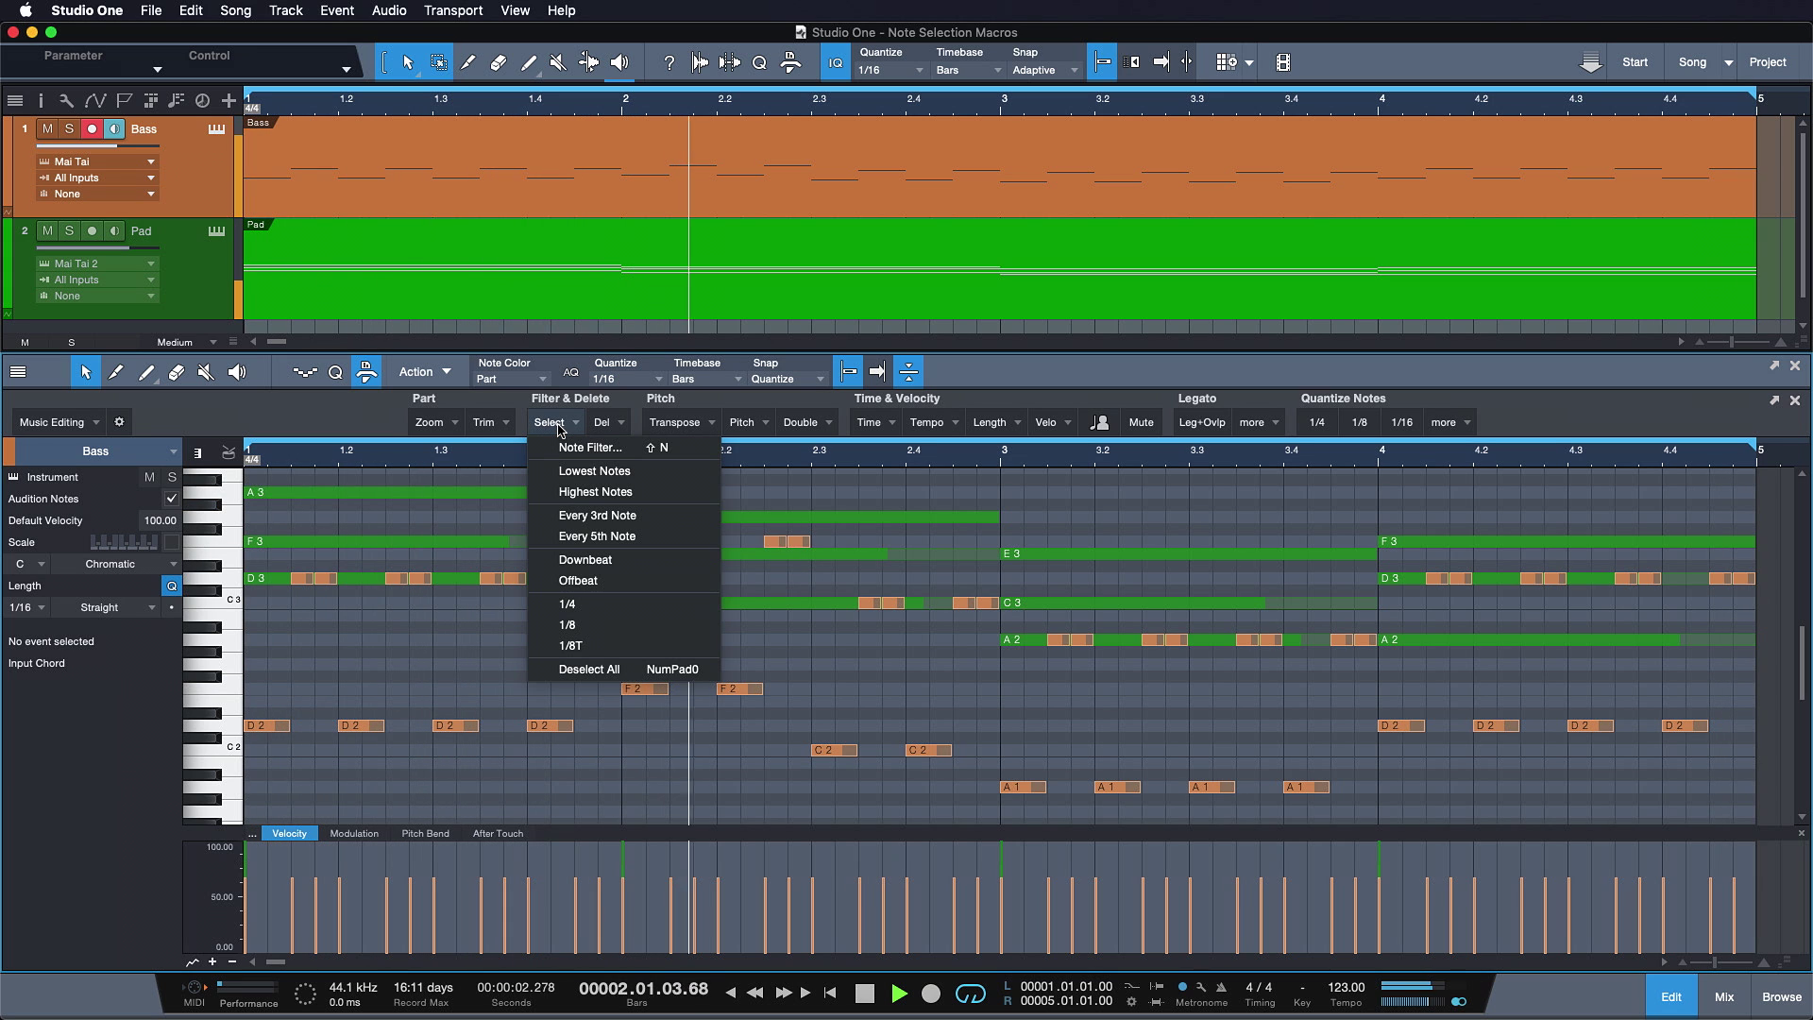
click(628, 522)
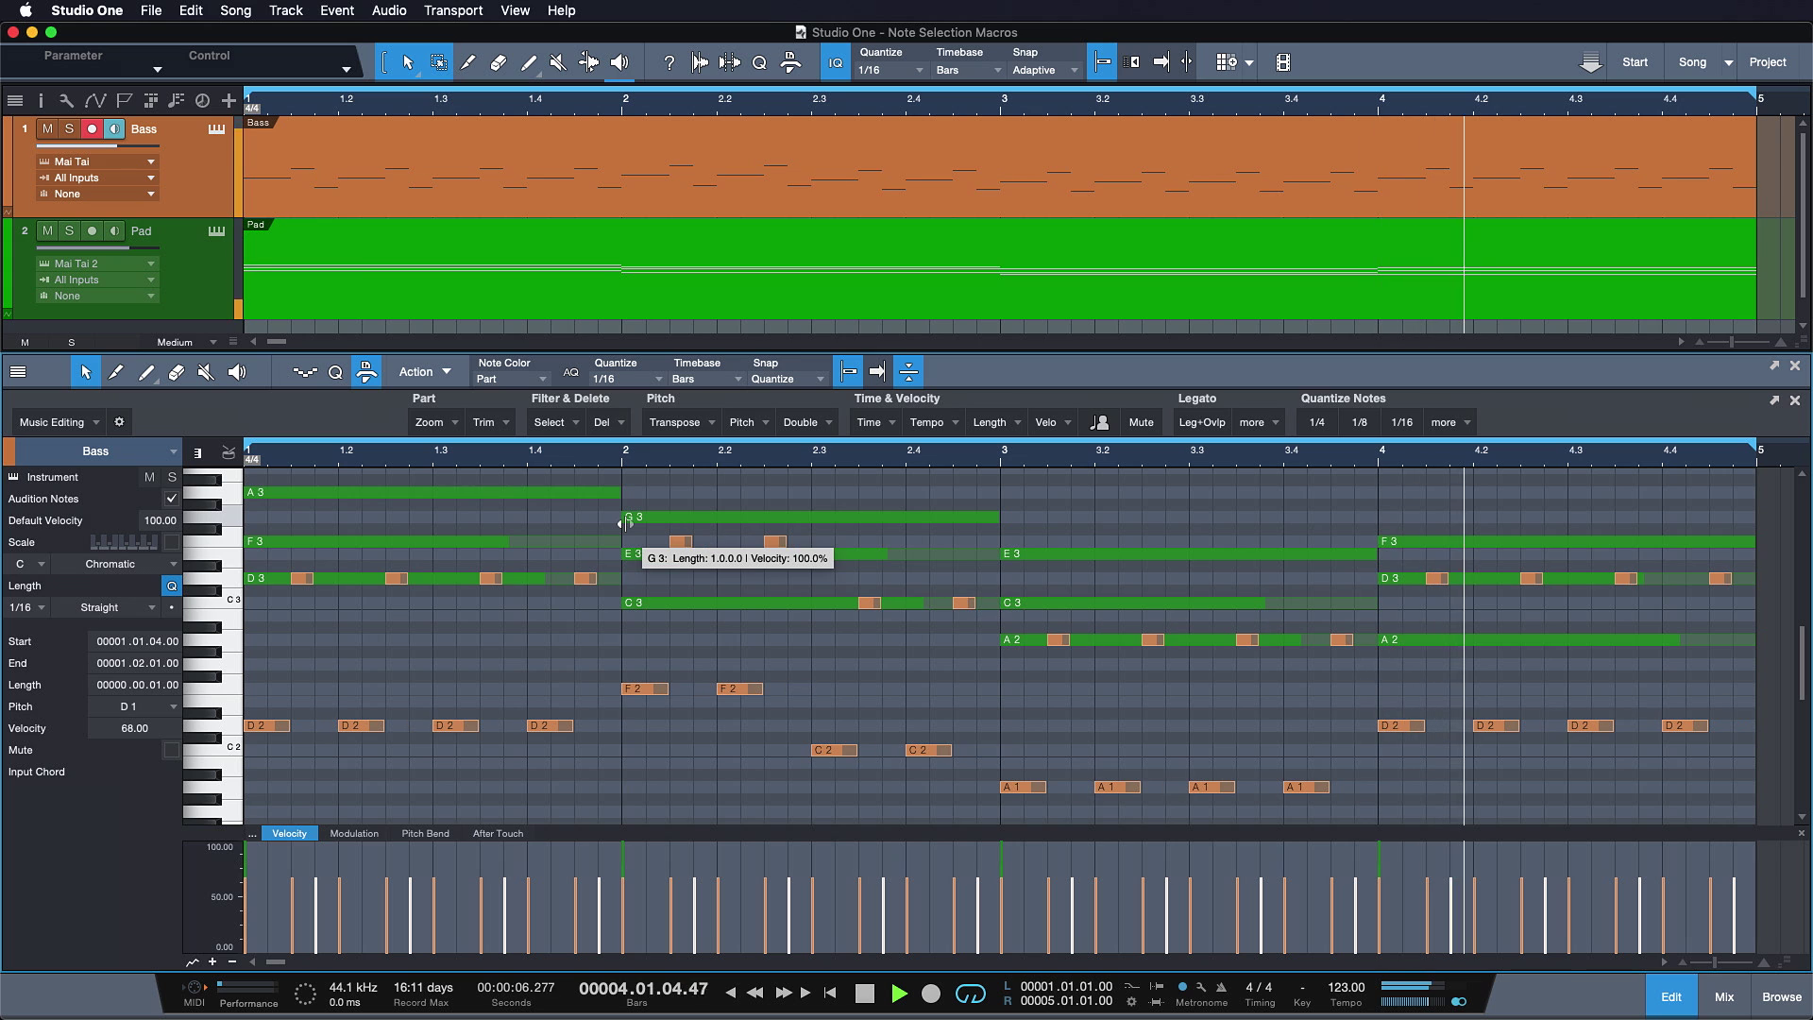
key(shift+Down)
key(shift+Down)
key(shift+q)
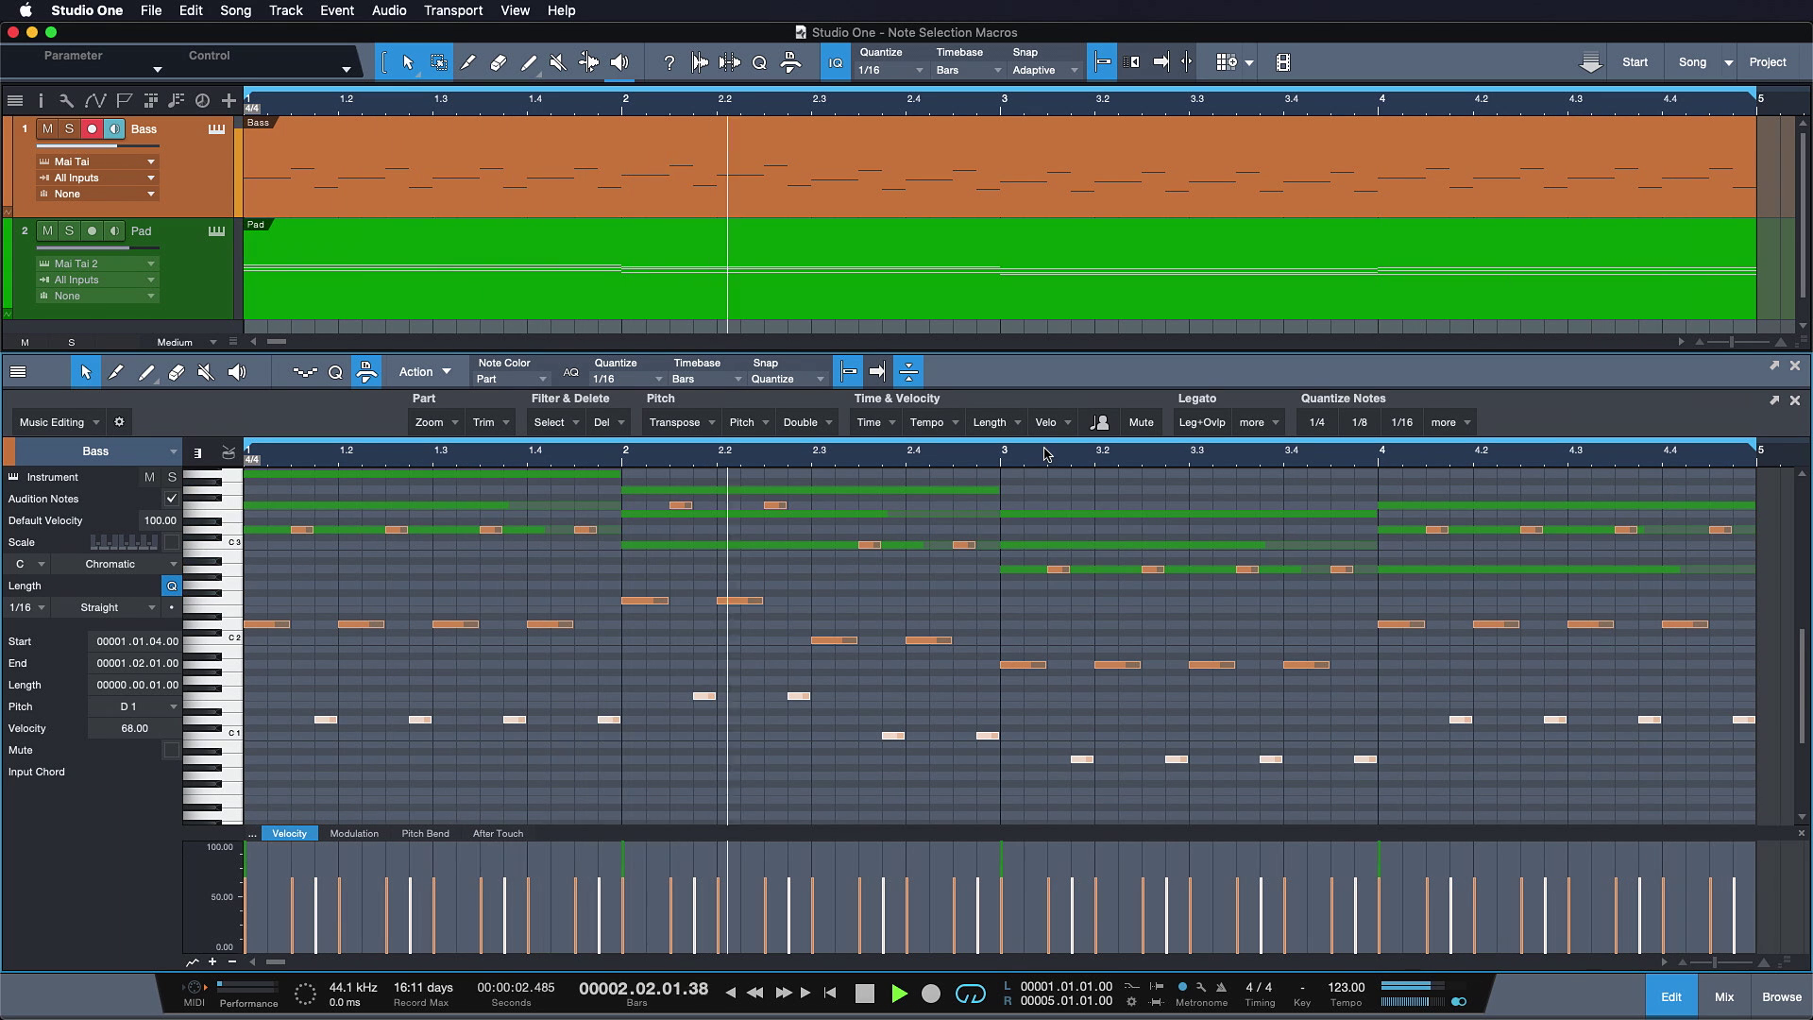
Humanize the selected low bass notes and apply Randomize (25%) to their velocities while listening to the loop
key(ctrl+h)
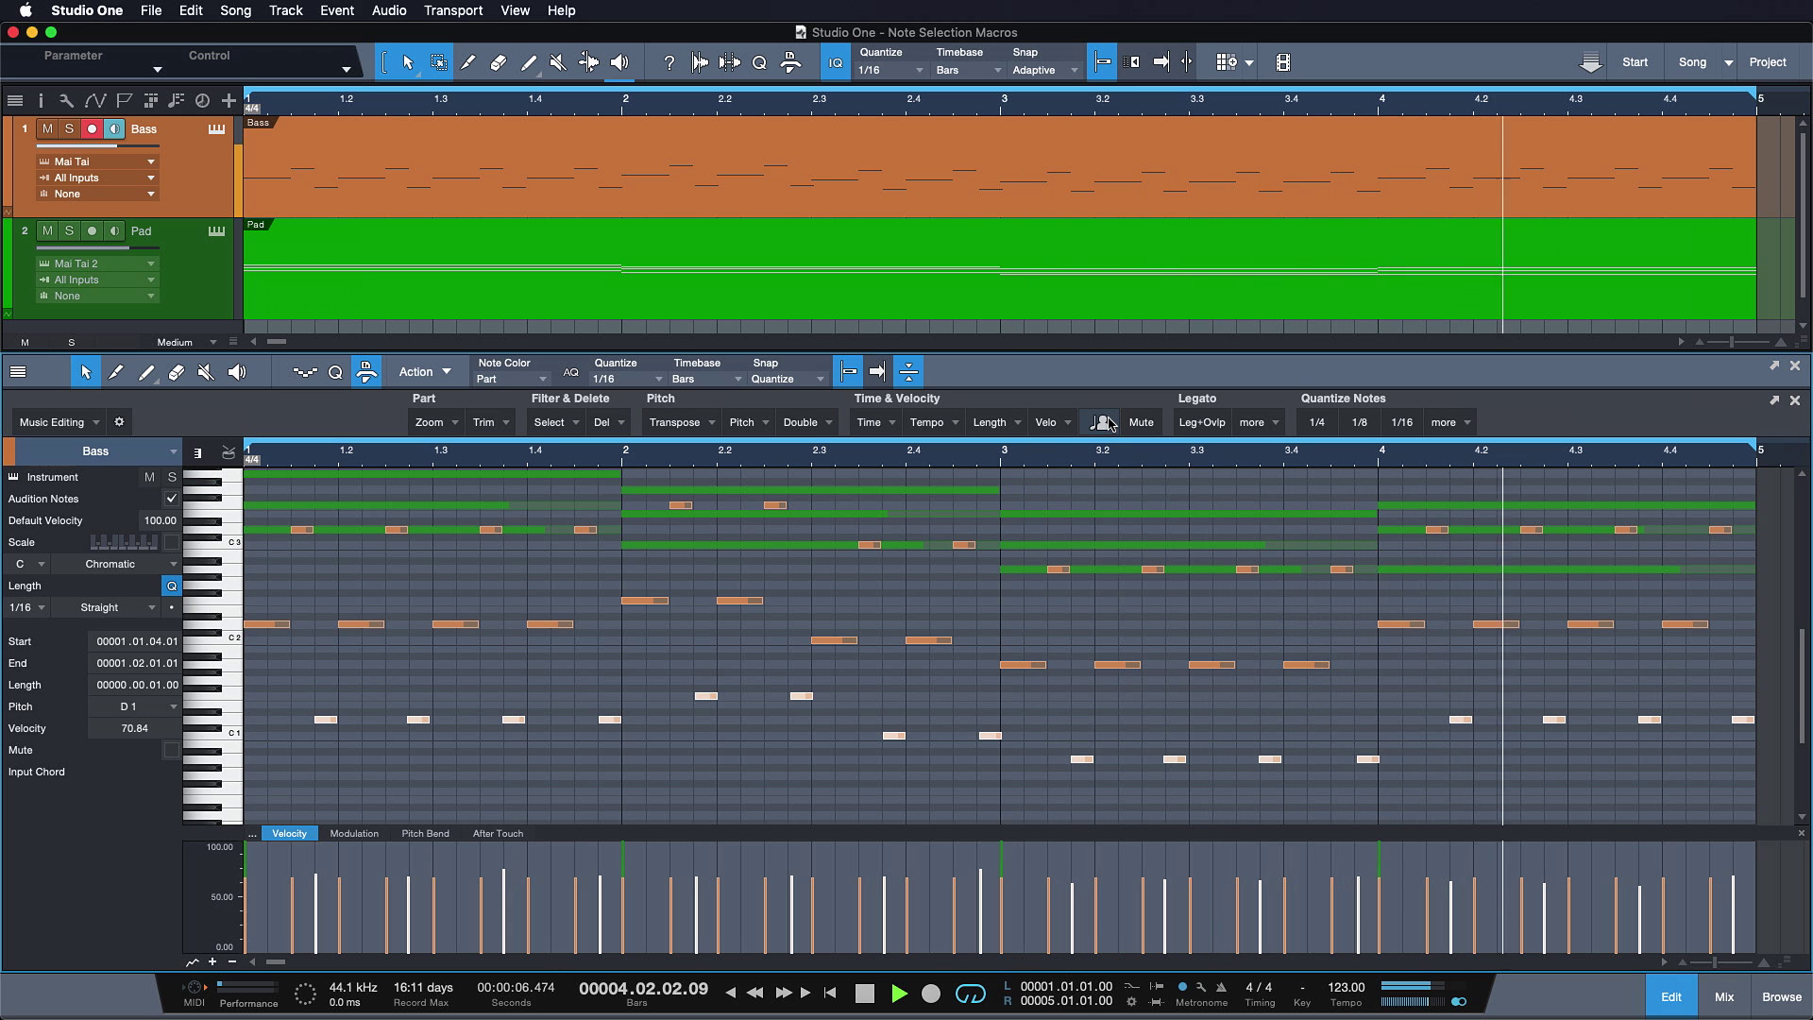
click(1101, 422)
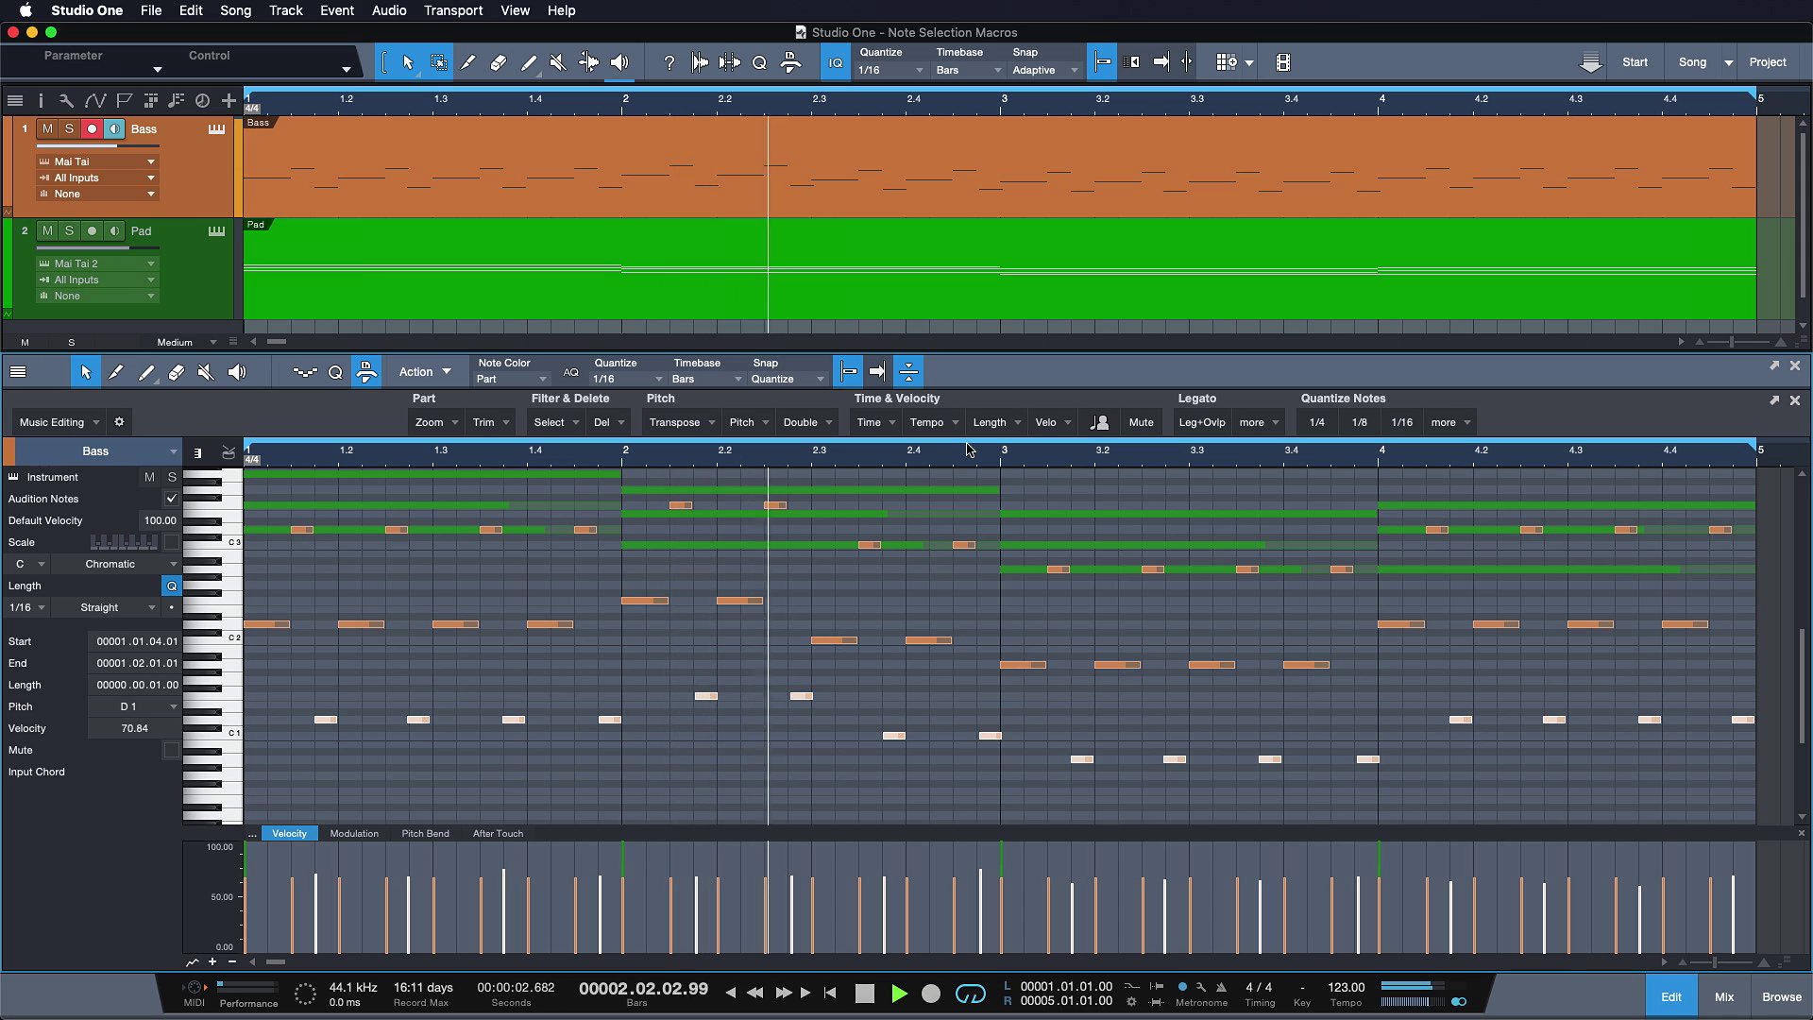
click(990, 432)
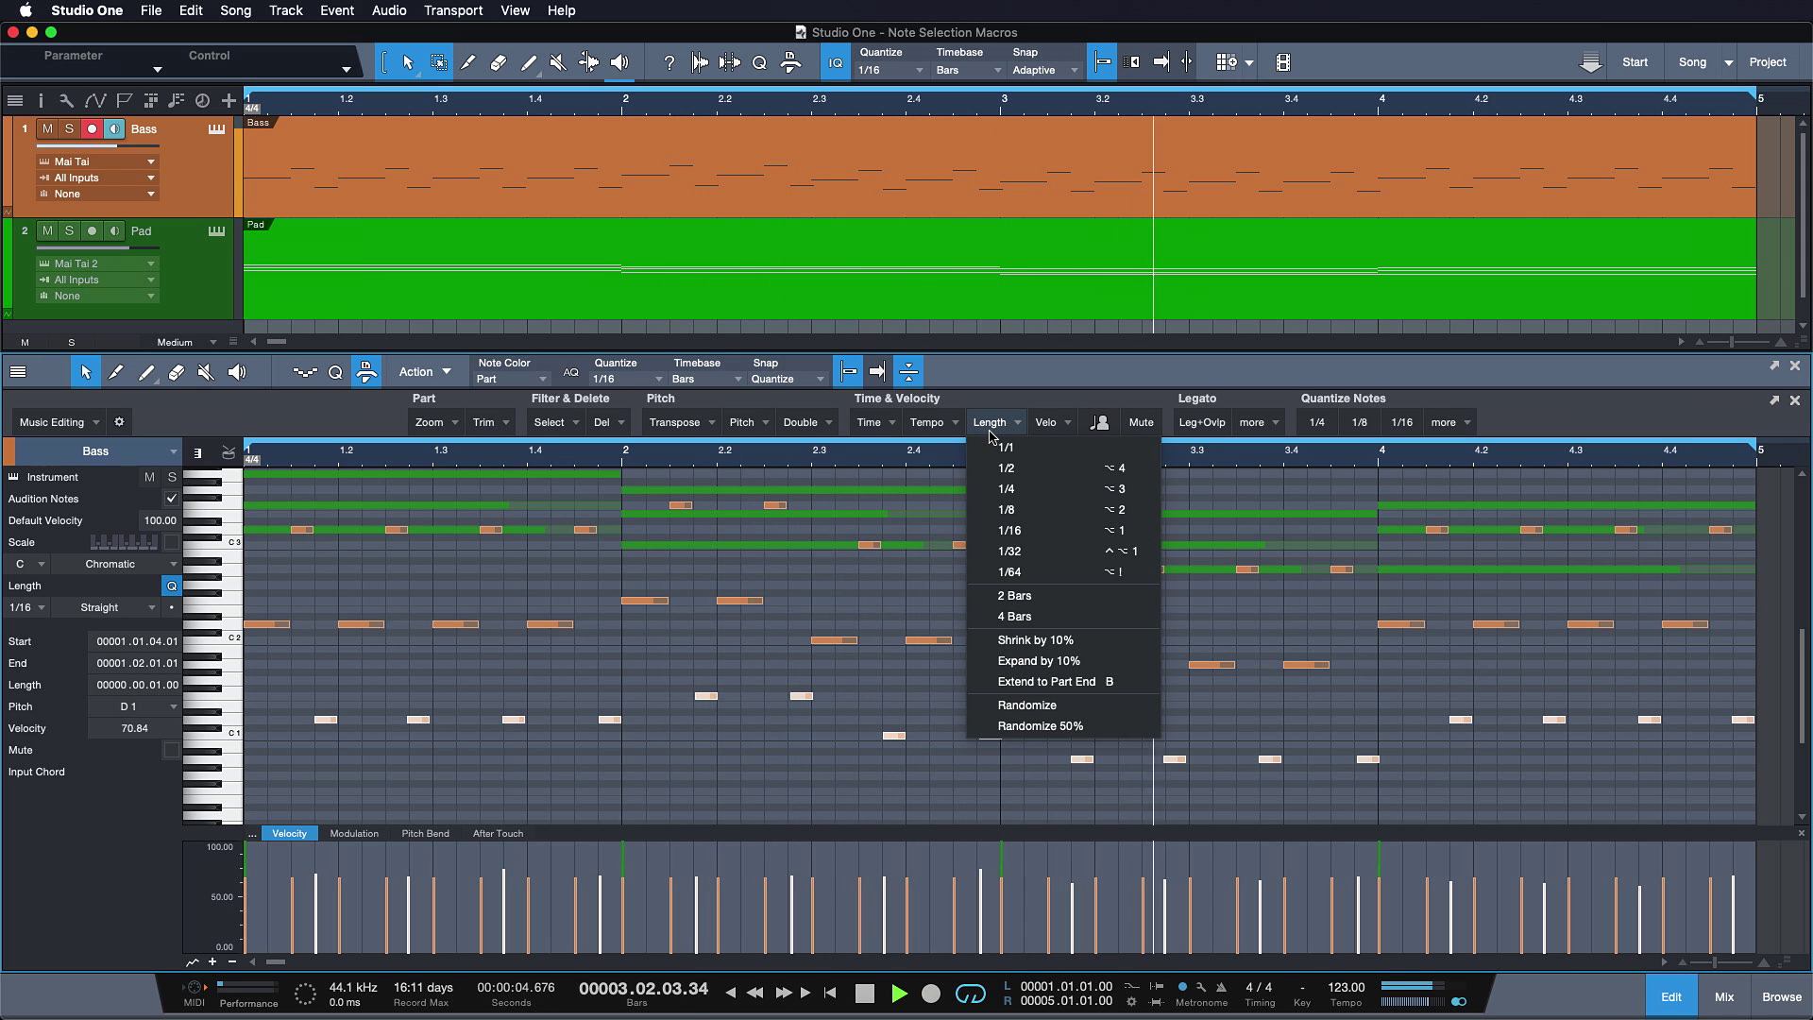
click(1049, 422)
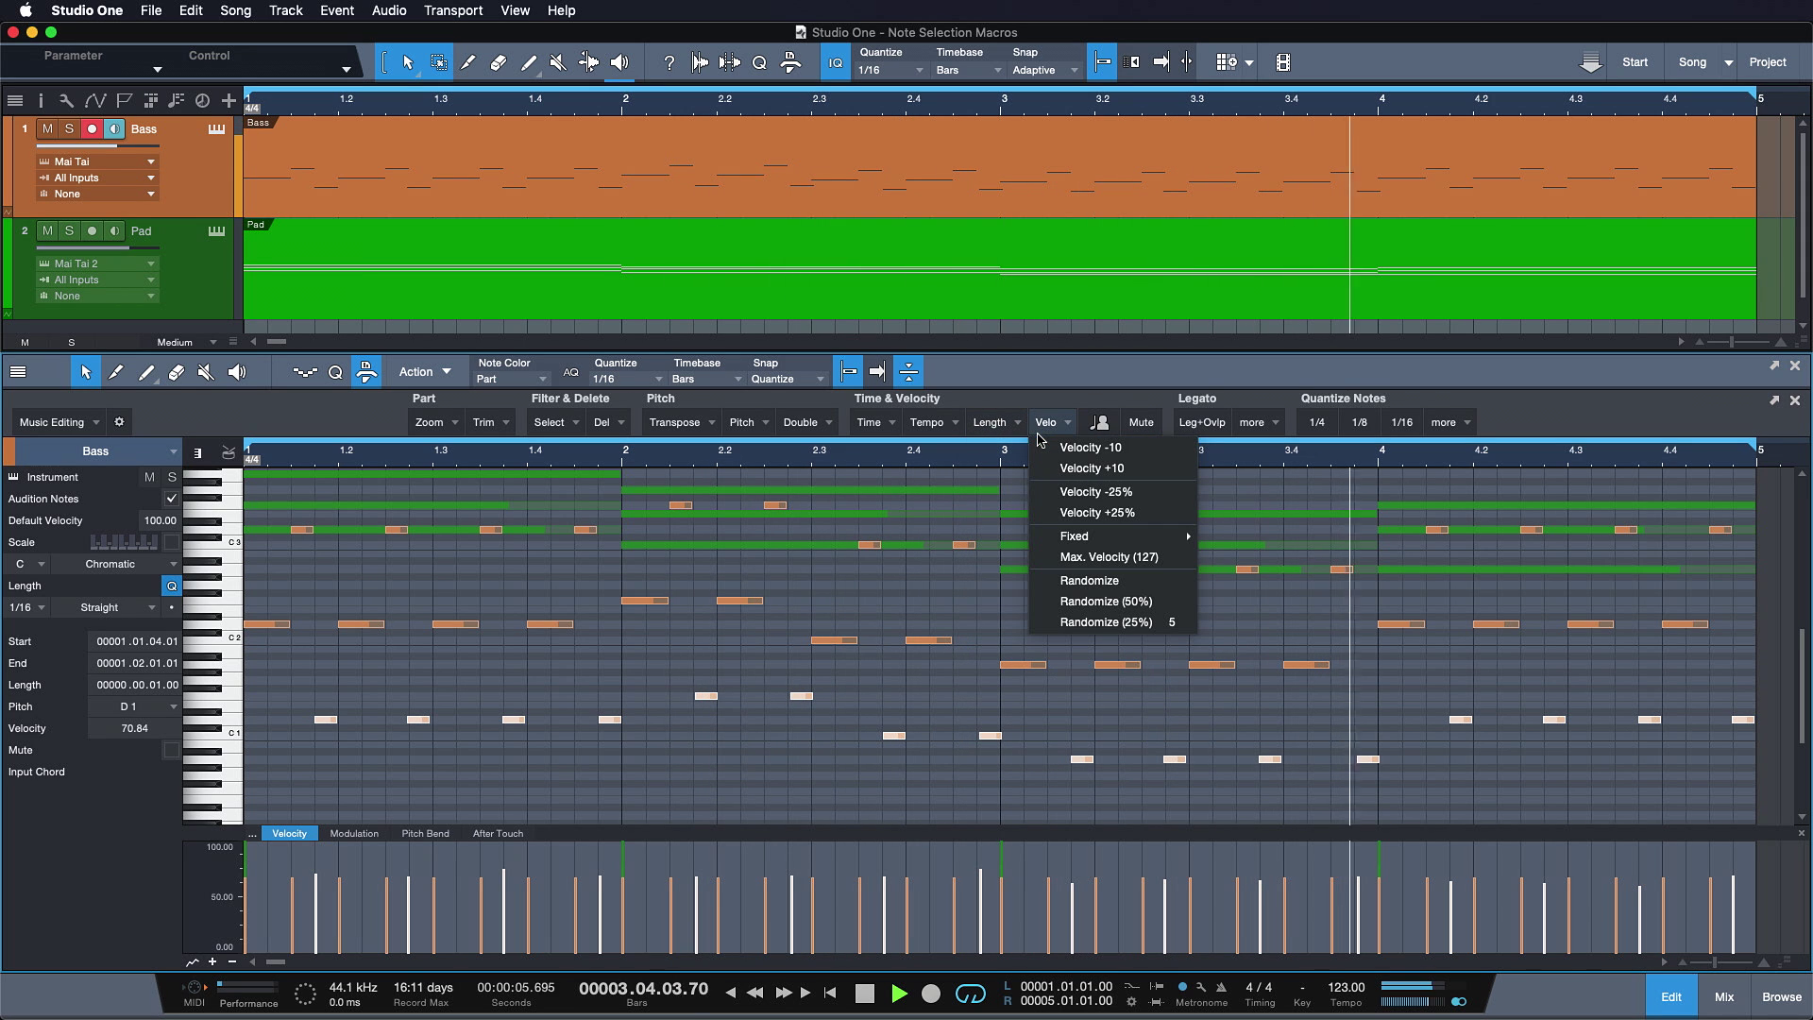
click(1151, 634)
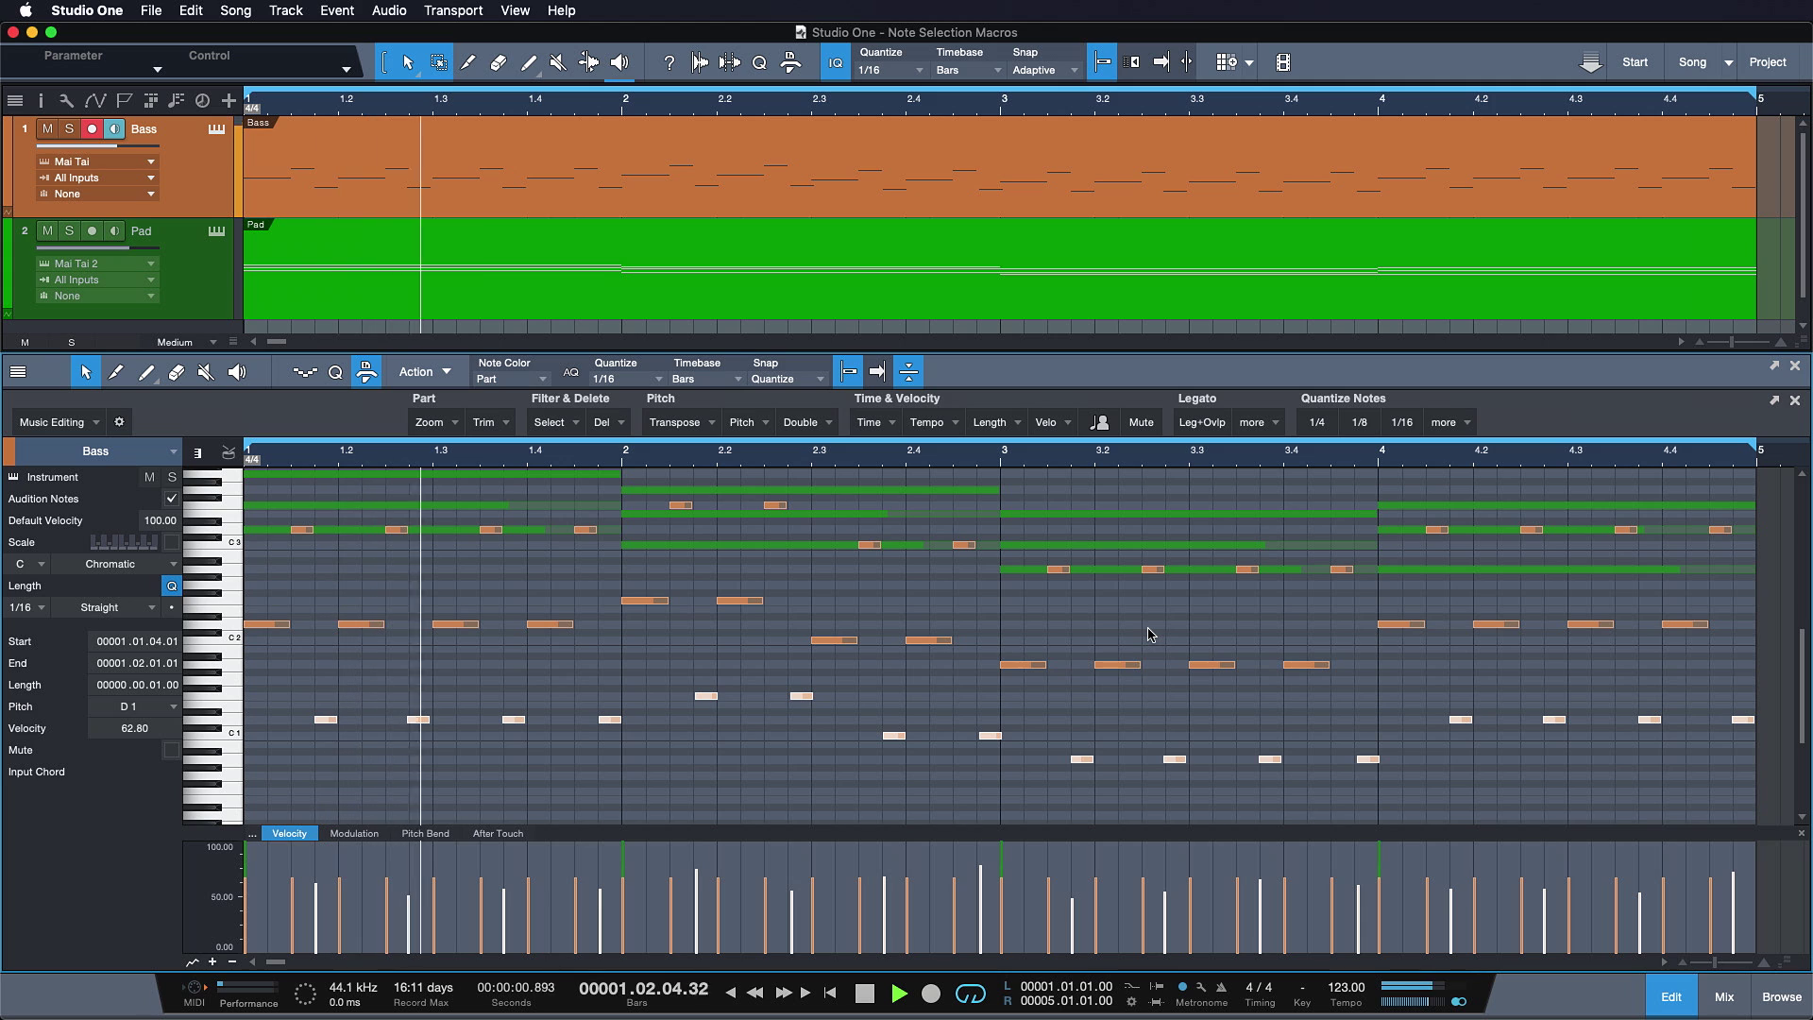
key(space)
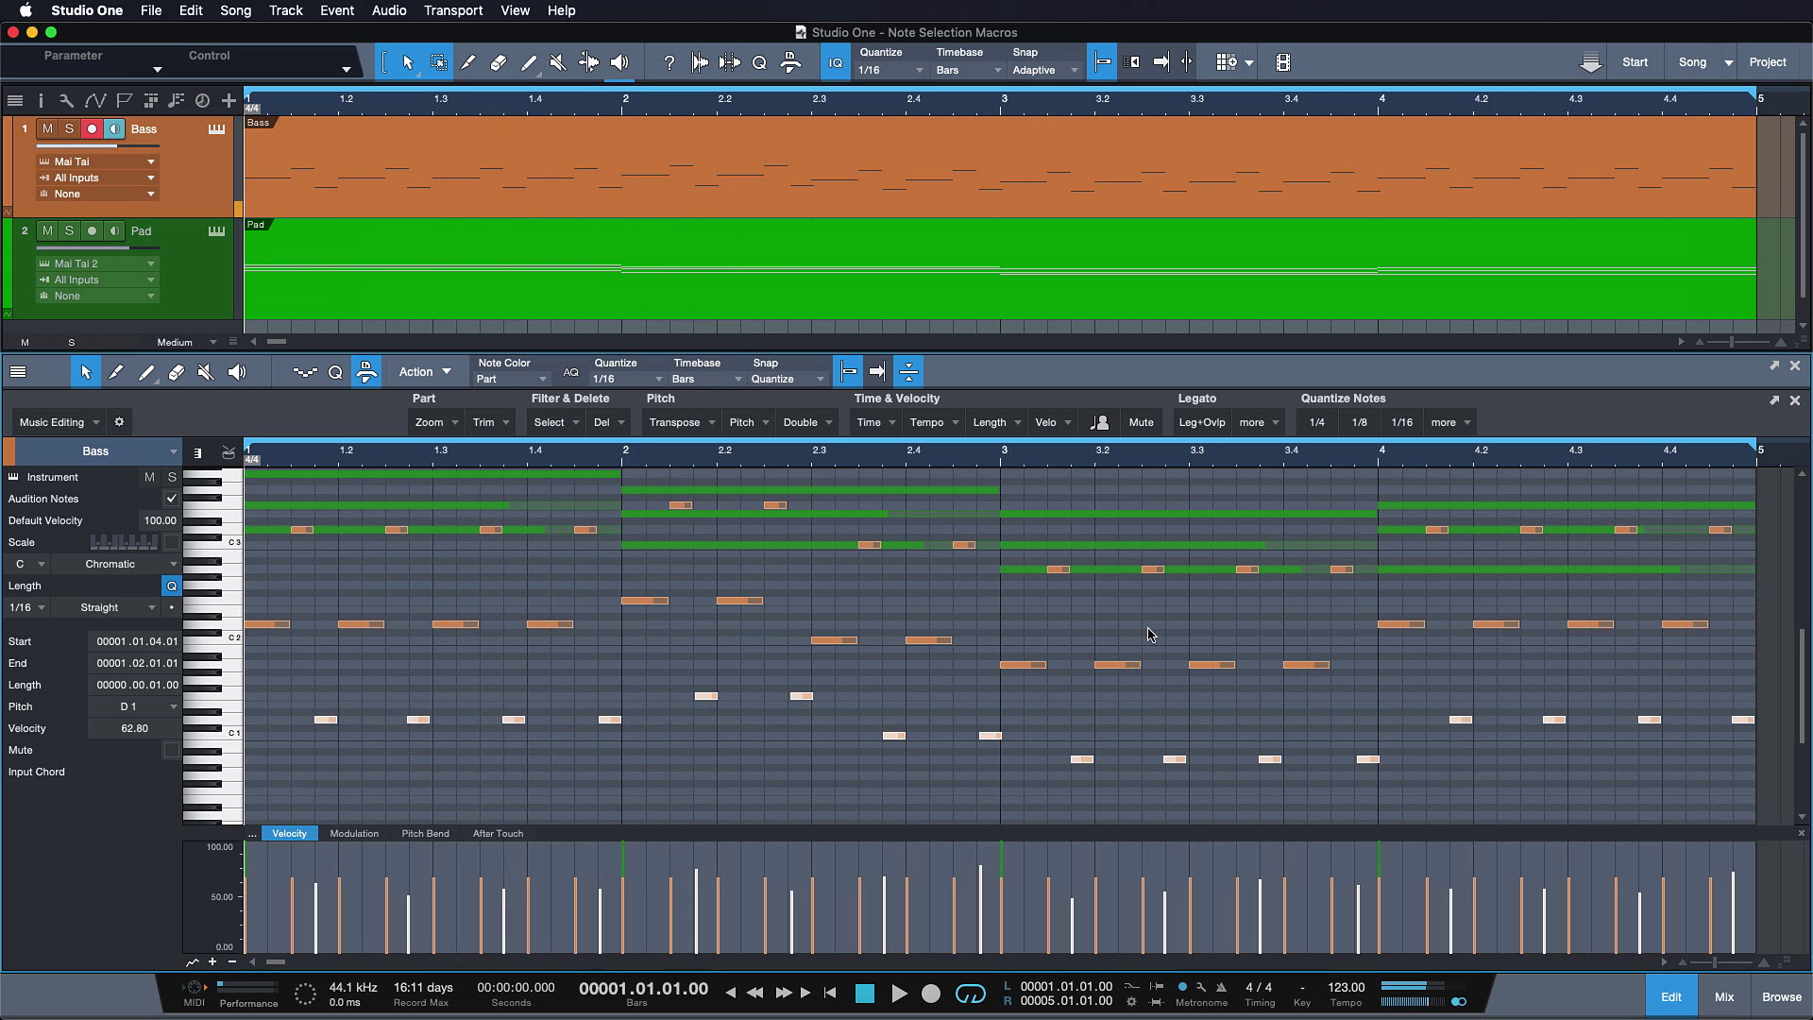